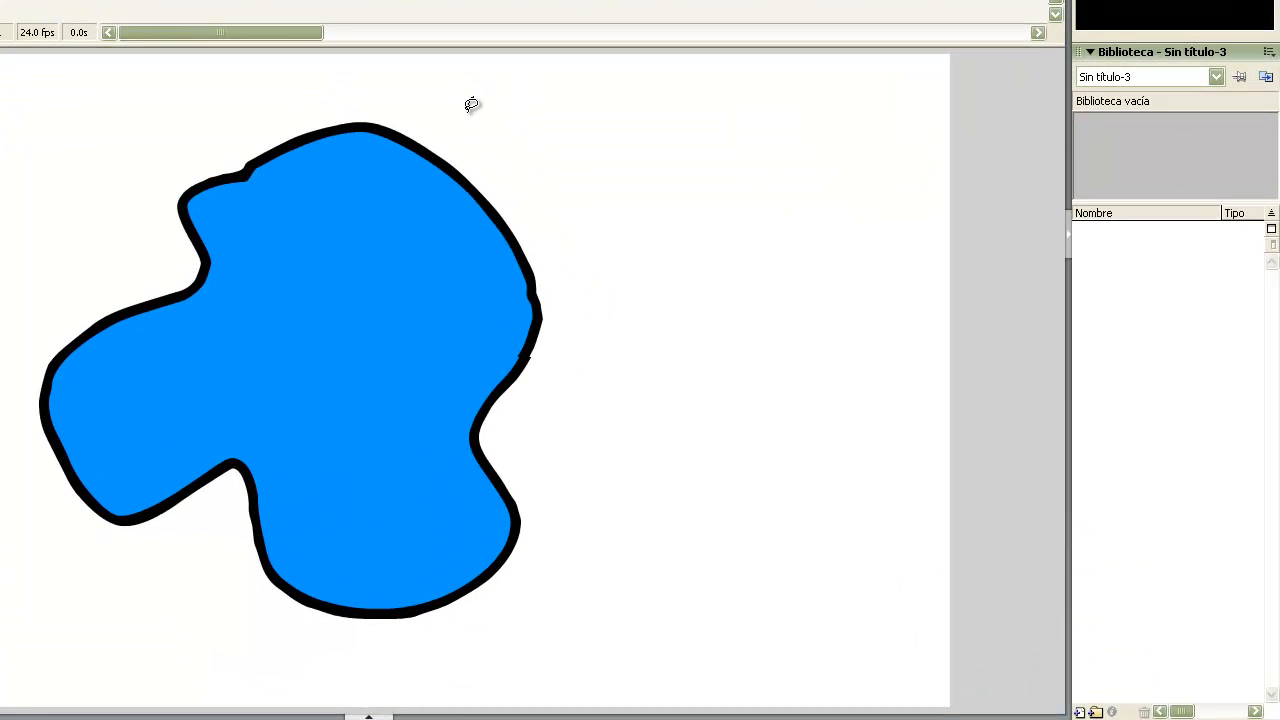
Try cutting an irregular lassoed area out of the upper part of the blue shape, and undo the cut.
{"action": "mouse_move", "coordinate": [652, 186]}
{"action": "left_mouse_down"}
{"action": "mouse_move", "coordinate": [764, 558]}
{"action": "mouse_move", "coordinate": [807, 325]}
{"action": "mouse_move", "coordinate": [742, 203]}
{"action": "mouse_move", "coordinate": [640, 70]}
{"action": "mouse_move", "coordinate": [583, 177]}
{"action": "mouse_move", "coordinate": [594, 206]}
{"action": "mouse_move", "coordinate": [651, 196]}
{"action": "mouse_move", "coordinate": [688, 168]}
{"action": "left_mouse_up"}
{"action": "mouse_move", "coordinate": [494, 86]}
{"action": "left_mouse_down"}
{"action": "mouse_move", "coordinate": [217, 165]}
{"action": "mouse_move", "coordinate": [526, 324]}
{"action": "mouse_move", "coordinate": [352, 173]}
{"action": "left_mouse_up"}
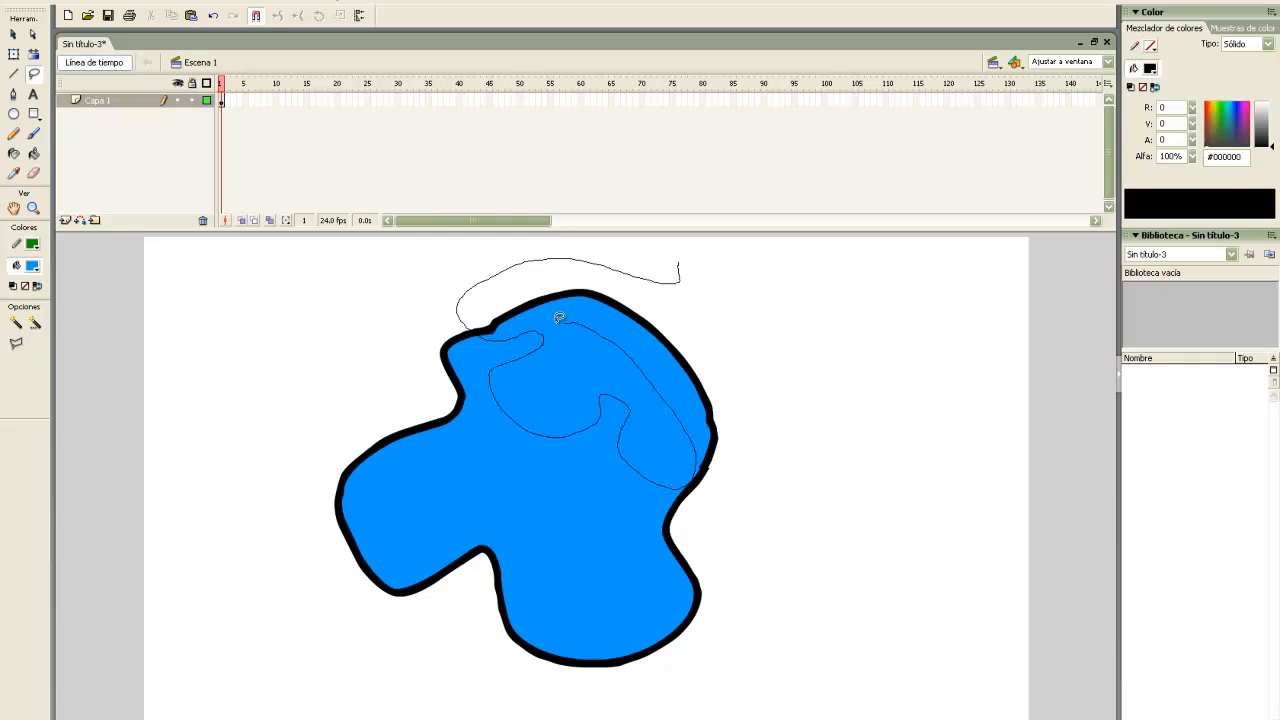
{"action": "left_click_drag", "start_coordinate": [559, 317], "coordinate": [480, 309]}
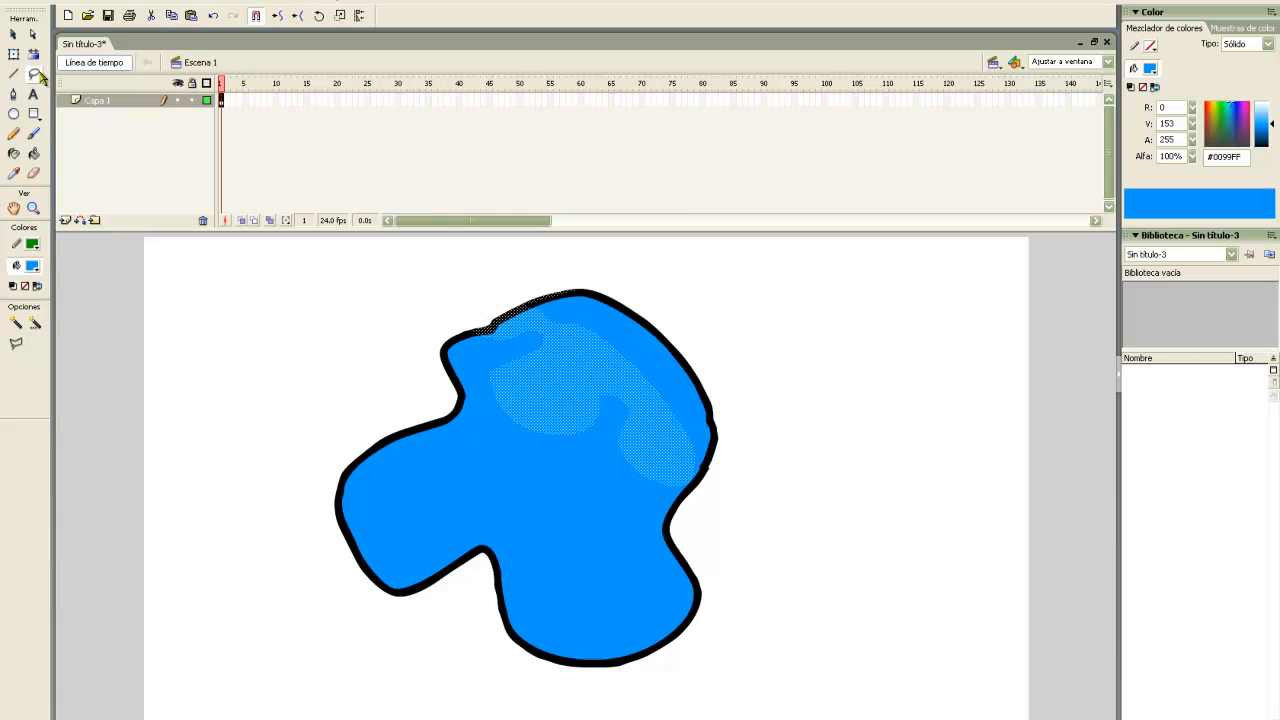
{"action": "right_click", "coordinate": [568, 372]}
{"action": "left_click", "coordinate": [573, 373]}
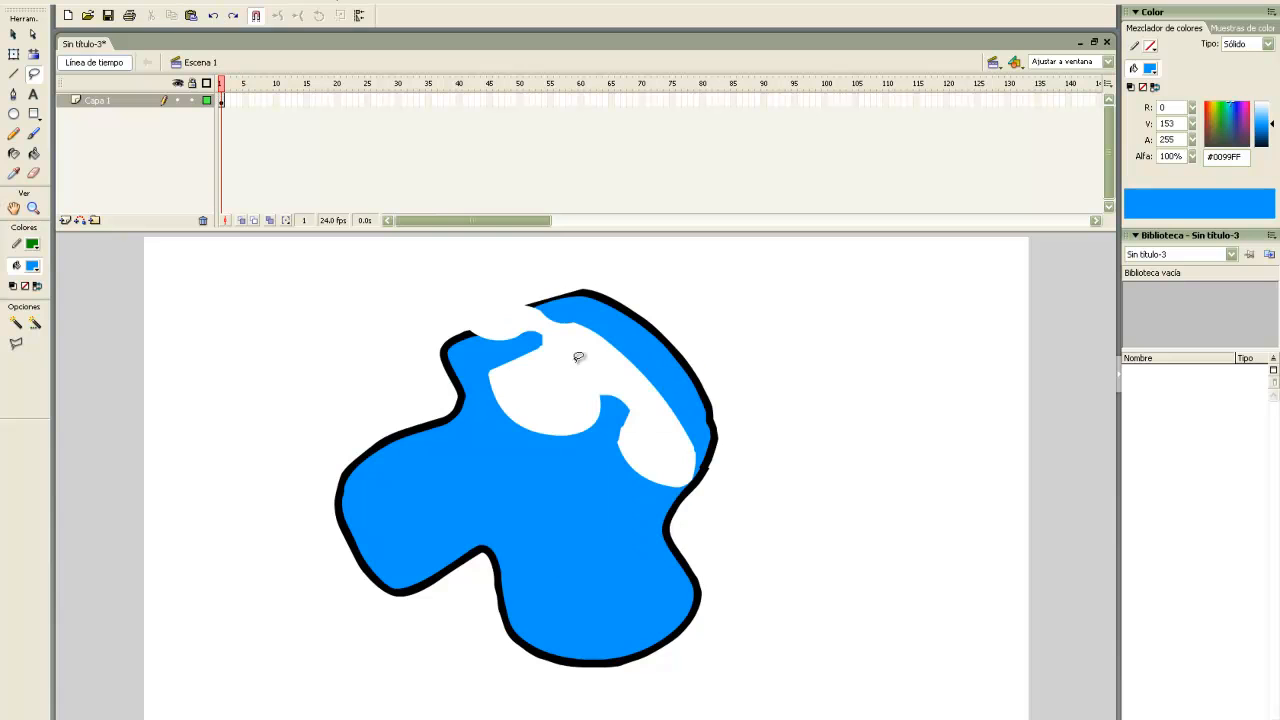
{"action": "key", "text": "ctrl+z"}
Try copying the lassoed piece and placing the pasted copy to the right of the blue shape, and undo it.
{"action": "right_click", "coordinate": [586, 349]}
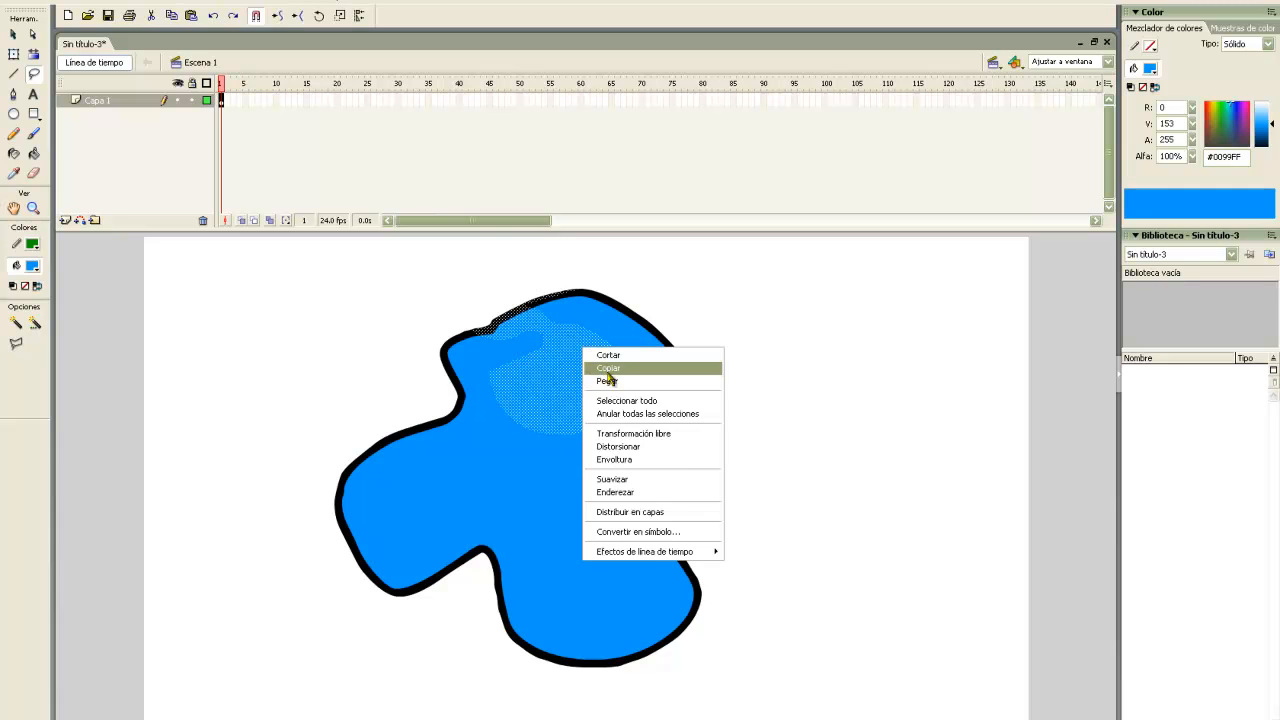
{"action": "right_click", "coordinate": [809, 365]}
{"action": "left_click", "coordinate": [862, 393]}
{"action": "left_click_drag", "start_coordinate": [600, 470], "coordinate": [929, 451]}
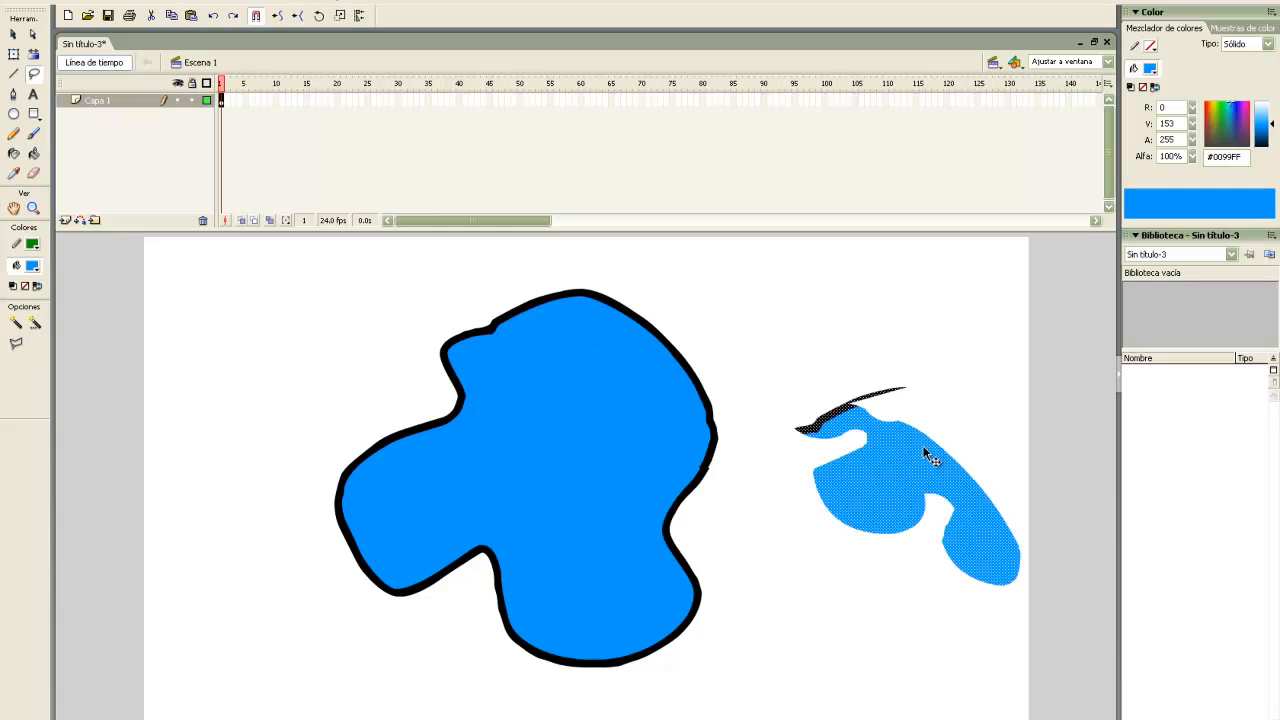
{"action": "key", "text": "ctrl+z"}
{"action": "key", "text": "ctrl+z"}
Lasso and delete six small separate patches inside the blue shape.
{"action": "mouse_move", "coordinate": [566, 424]}
{"action": "left_mouse_down"}
{"action": "mouse_move", "coordinate": [587, 449]}
{"action": "mouse_move", "coordinate": [568, 414]}
{"action": "left_mouse_up"}
{"action": "key", "text": "Delete"}
{"action": "mouse_move", "coordinate": [555, 468]}
{"action": "left_mouse_down"}
{"action": "mouse_move", "coordinate": [533, 508]}
{"action": "mouse_move", "coordinate": [537, 480]}
{"action": "left_mouse_up"}
{"action": "key", "text": "Delete"}
{"action": "mouse_move", "coordinate": [590, 553]}
{"action": "left_mouse_down"}
{"action": "mouse_move", "coordinate": [547, 610]}
{"action": "mouse_move", "coordinate": [590, 551]}
{"action": "mouse_move", "coordinate": [593, 570]}
{"action": "left_mouse_up"}
{"action": "key", "text": "Delete"}
{"action": "mouse_move", "coordinate": [487, 461]}
{"action": "left_mouse_down"}
{"action": "mouse_move", "coordinate": [443, 475]}
{"action": "mouse_move", "coordinate": [486, 462]}
{"action": "left_mouse_up"}
{"action": "key", "text": "Delete"}
{"action": "left_click_drag", "start_coordinate": [390, 456], "coordinate": [400, 454]}
{"action": "key", "text": "Delete"}
{"action": "left_click_drag", "start_coordinate": [527, 370], "coordinate": [526, 372]}
{"action": "key", "text": "Delete"}
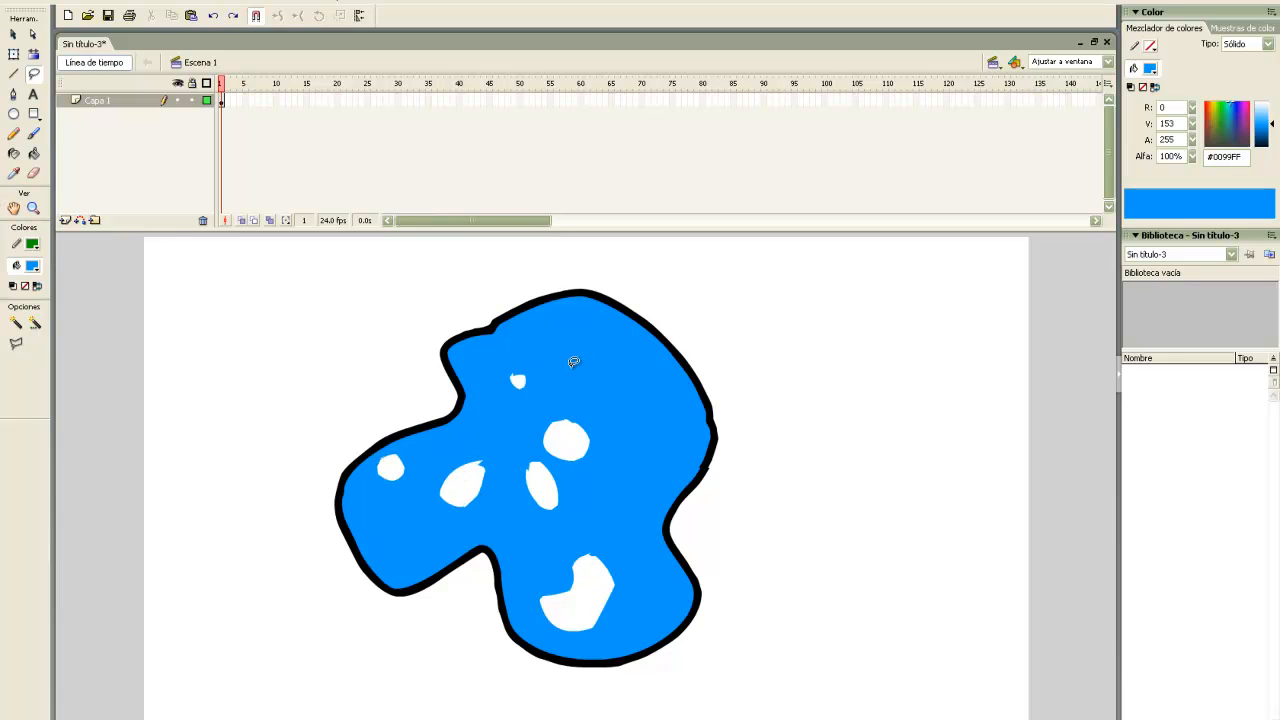
Undo all the patch deletions so the blue shape is whole again.
{"action": "key", "text": "ctrl+z"}
{"action": "key", "text": "ctrl+z"}
{"action": "key", "text": "ctrl+z"}
{"action": "key", "text": "ctrl+z"}
{"action": "key", "text": "ctrl+z"}
{"action": "key", "text": "ctrl+z"}
{"action": "key", "text": "ctrl+z"}
{"action": "key", "text": "ctrl+z"}
{"action": "key", "text": "ctrl+z"}
{"action": "key", "text": "ctrl+z"}
{"action": "key", "text": "ctrl+z"}
{"action": "key", "text": "ctrl+z"}
{"action": "key", "text": "ctrl+z"}
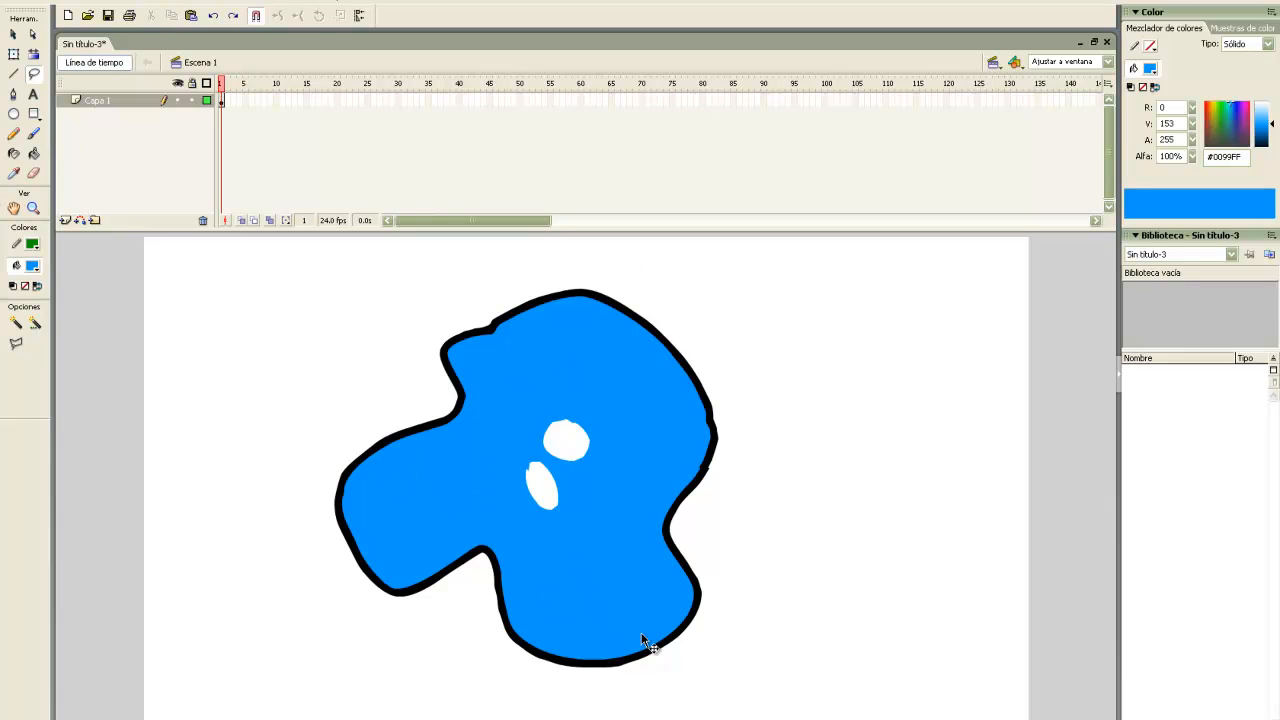
{"action": "left_click", "coordinate": [660, 580]}
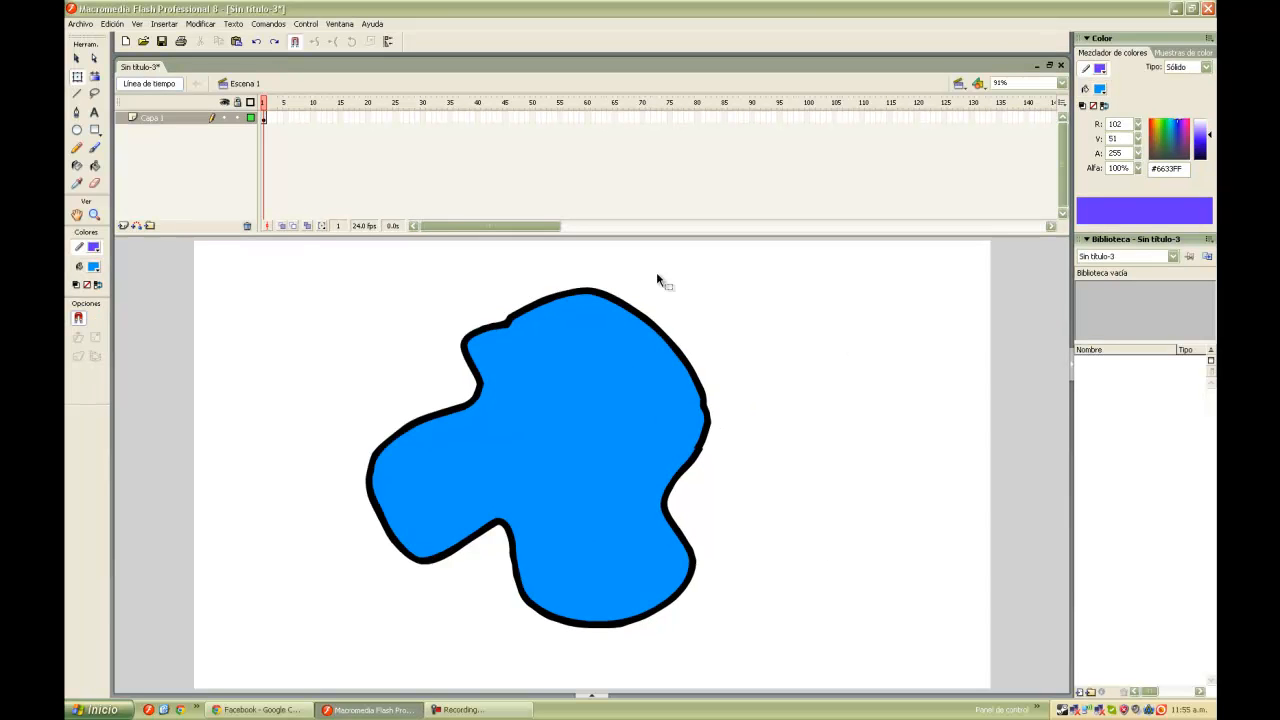
Draw a long vertical purple line to the right of the blue shape with the Line tool.
{"action": "left_click", "coordinate": [13, 73]}
{"action": "left_click_drag", "start_coordinate": [851, 296], "coordinate": [853, 538]}
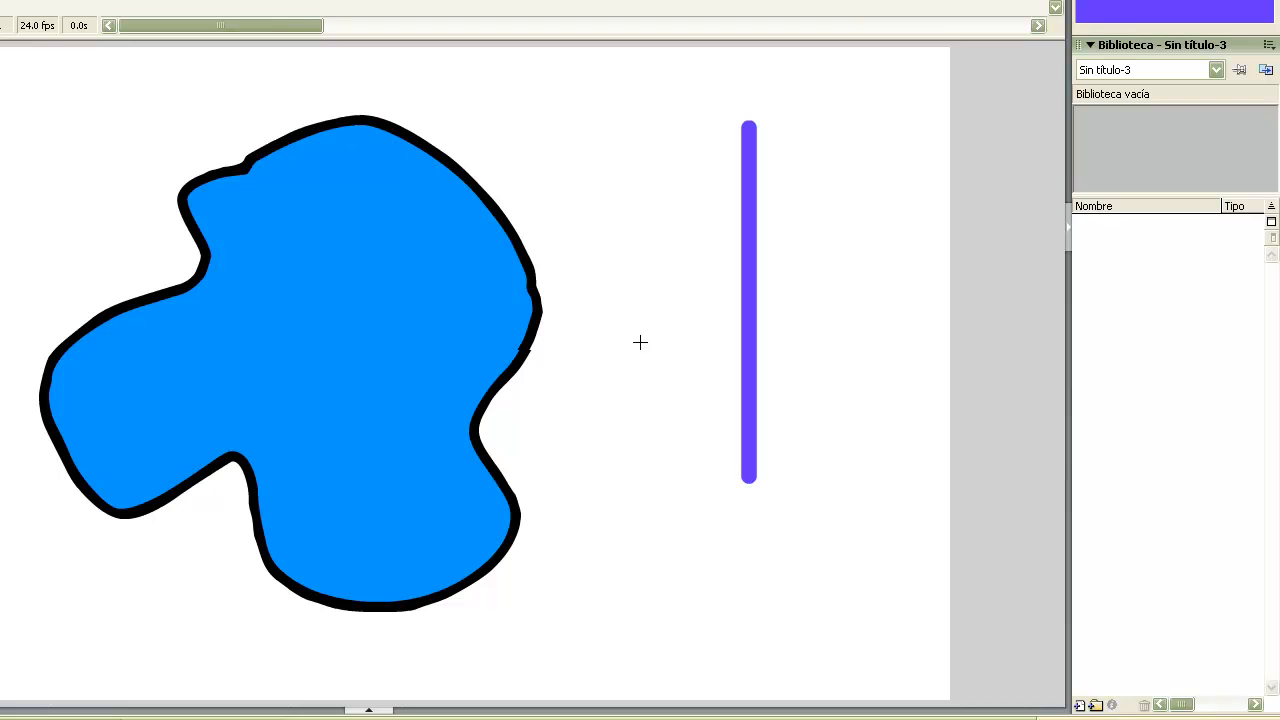
{"action": "key", "text": "ctrl+z"}
{"action": "left_click_drag", "start_coordinate": [646, 223], "coordinate": [686, 526]}
{"action": "key", "text": "ctrl+z"}
{"action": "mouse_move", "coordinate": [700, 151]}
{"action": "left_mouse_down"}
{"action": "mouse_move", "coordinate": [723, 594]}
{"action": "mouse_move", "coordinate": [688, 527]}
{"action": "mouse_move", "coordinate": [698, 522]}
{"action": "left_mouse_up"}
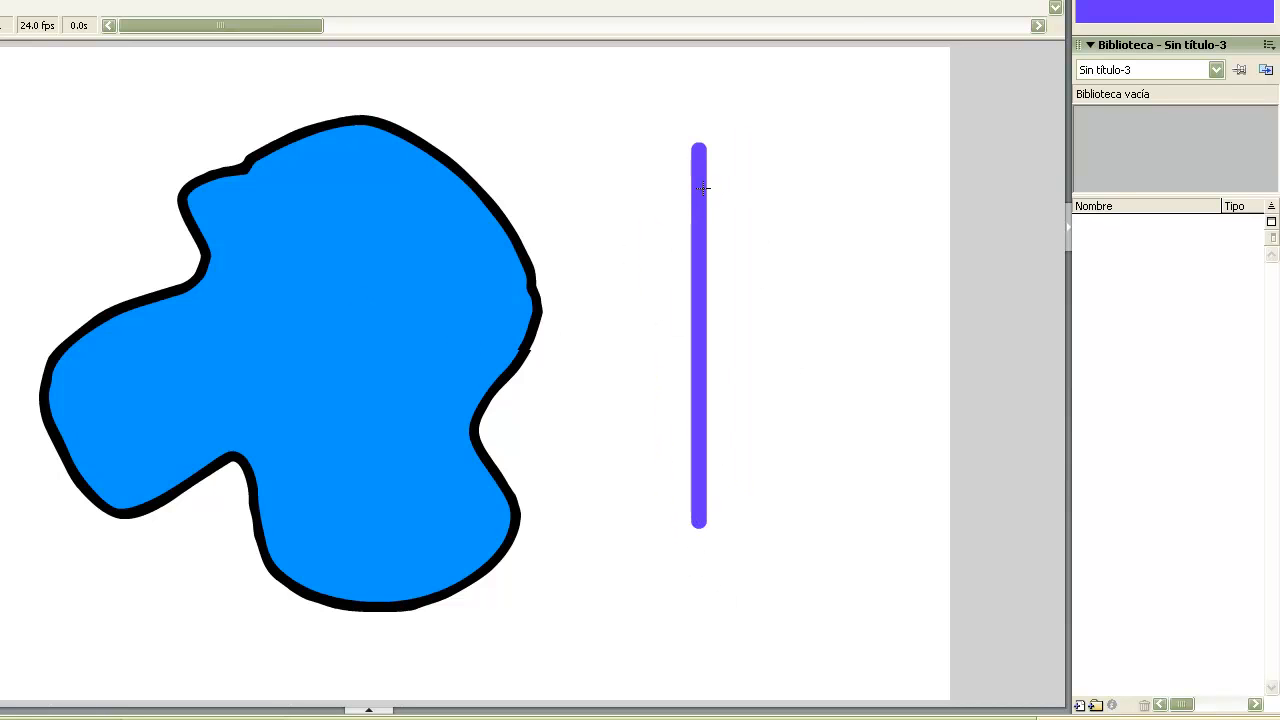
Try drawing three slightly slanted lines across the vertical purple line, and undo them.
{"action": "left_click", "coordinate": [699, 232]}
{"action": "left_click", "coordinate": [851, 328]}
{"action": "left_click", "coordinate": [698, 215]}
{"action": "left_click_drag", "start_coordinate": [664, 167], "coordinate": [877, 191]}
{"action": "left_click_drag", "start_coordinate": [666, 240], "coordinate": [892, 271]}
{"action": "left_click_drag", "start_coordinate": [655, 314], "coordinate": [909, 352]}
{"action": "key", "text": "ctrl+z"}
{"action": "key", "text": "ctrl+z"}
{"action": "key", "text": "ctrl+z"}
Try a second near-vertical line crossed by four slanted strokes, undo them, and undo a test move of the first line's upper end.
{"action": "left_click_drag", "start_coordinate": [745, 95], "coordinate": [758, 391]}
{"action": "left_click_drag", "start_coordinate": [707, 337], "coordinate": [818, 290]}
{"action": "left_click_drag", "start_coordinate": [685, 283], "coordinate": [797, 235]}
{"action": "left_click_drag", "start_coordinate": [640, 228], "coordinate": [811, 164]}
{"action": "left_click_drag", "start_coordinate": [710, 150], "coordinate": [834, 106]}
{"action": "key", "text": "ctrl+z"}
{"action": "key", "text": "ctrl+z"}
{"action": "key", "text": "ctrl+z"}
{"action": "key", "text": "ctrl+z"}
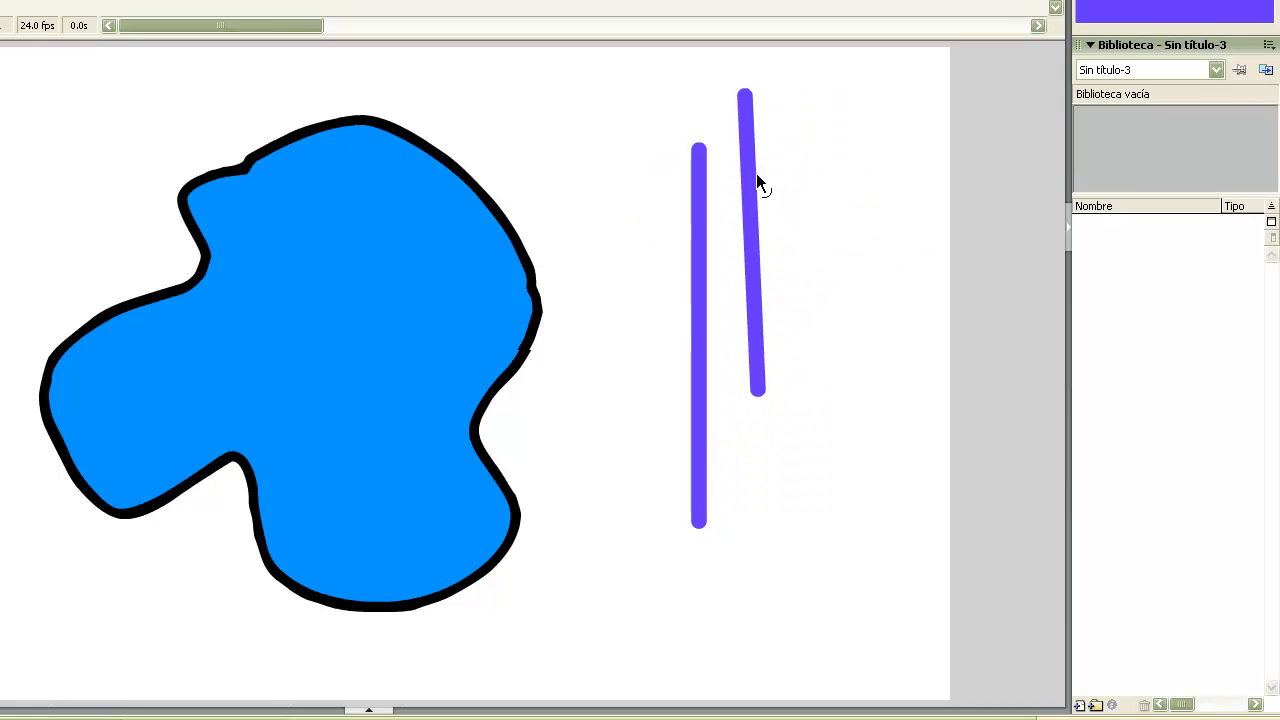
{"action": "key", "text": "ctrl+z"}
{"action": "left_click_drag", "start_coordinate": [705, 149], "coordinate": [668, 151]}
{"action": "key", "text": "ctrl+z"}
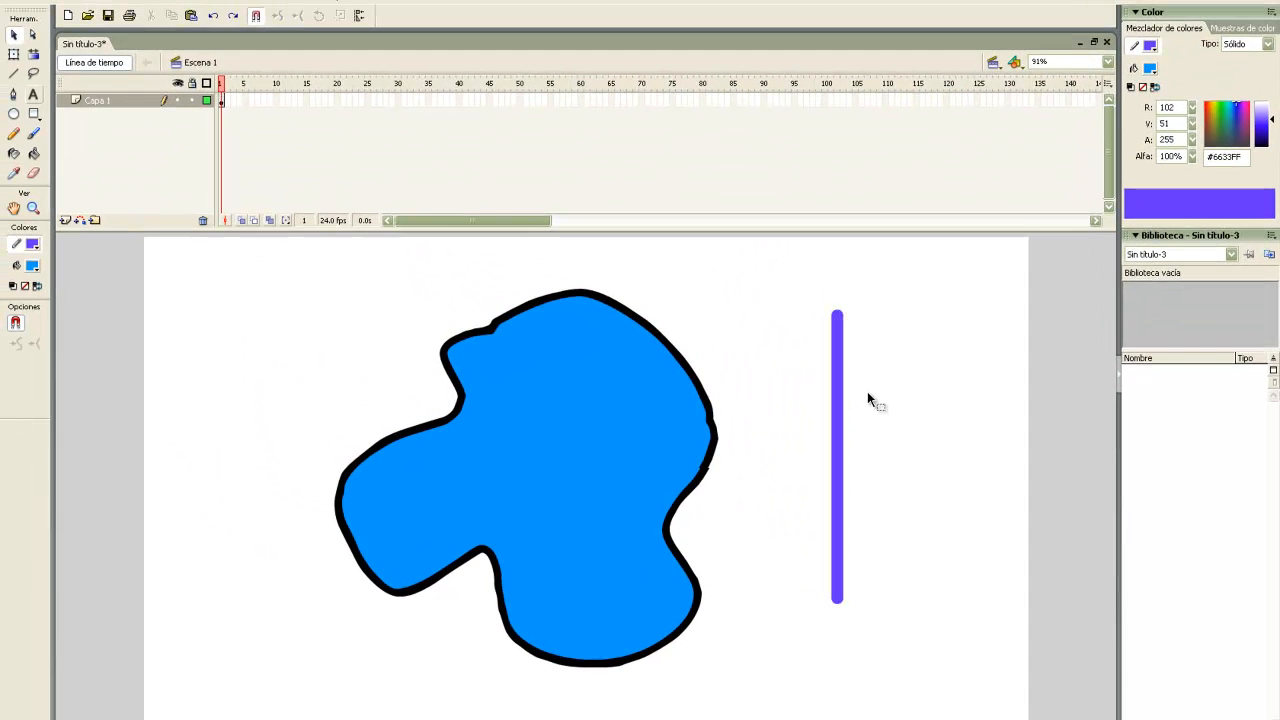
Display the properties inspector for adjusting the vertical line's stroke.
{"action": "left_click", "coordinate": [14, 74]}
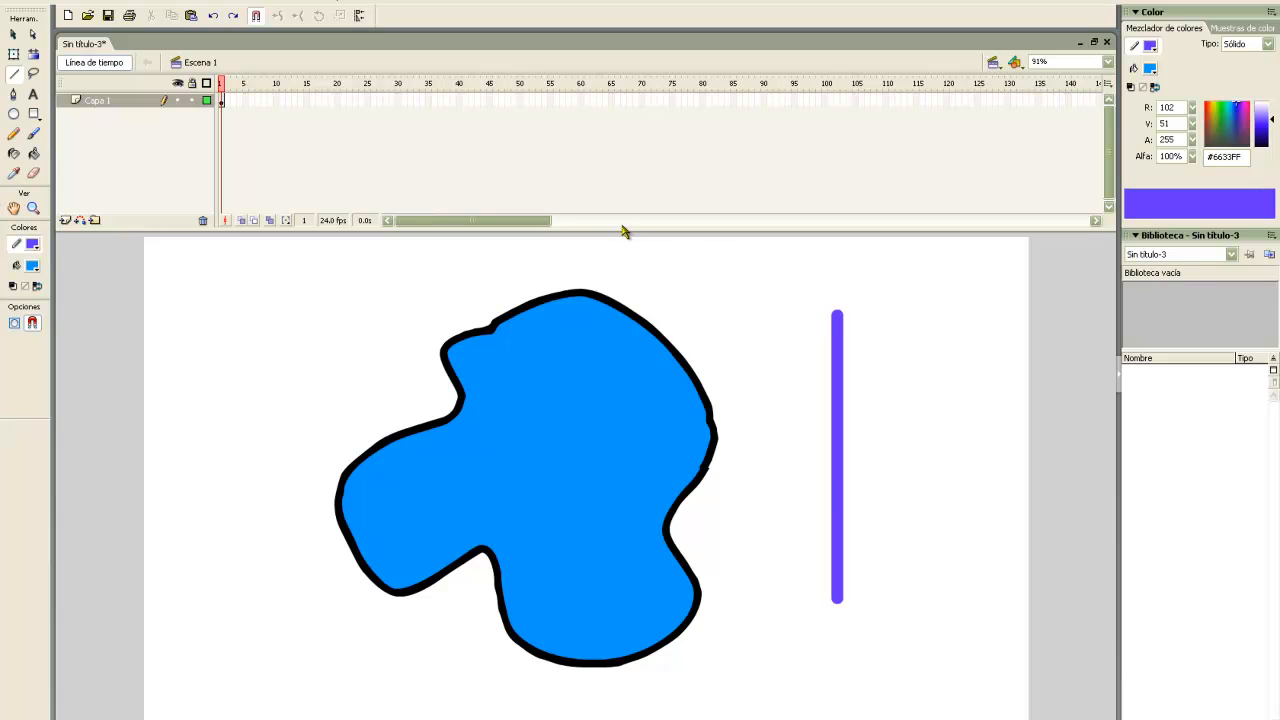
{"action": "left_click", "coordinate": [14, 34]}
{"action": "left_click", "coordinate": [839, 388]}
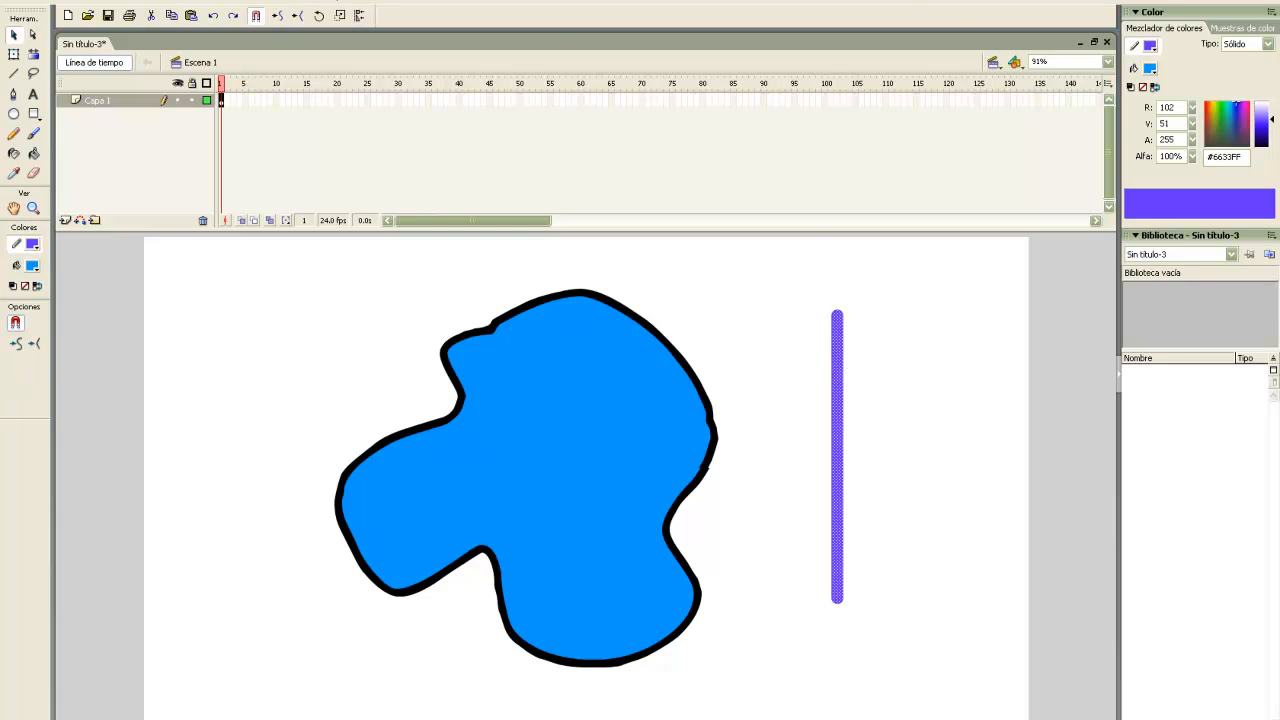
{"action": "left_click", "coordinate": [314, 3]}
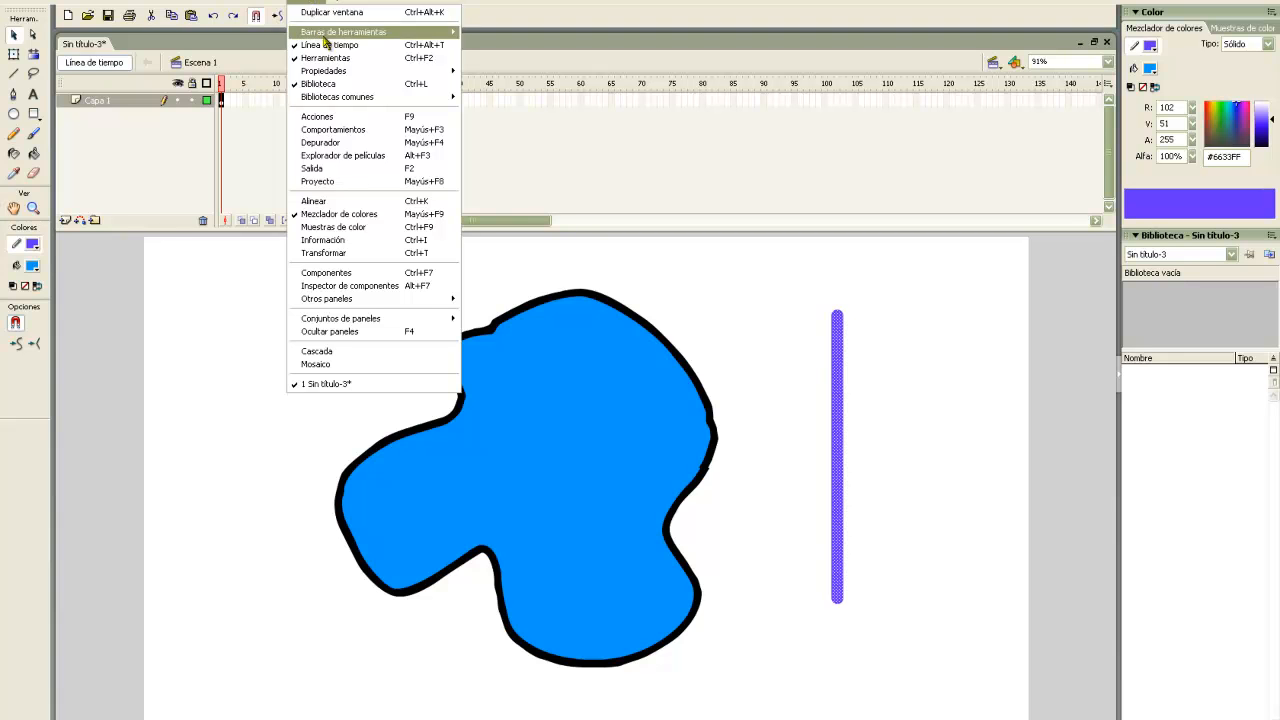
{"action": "mouse_move", "coordinate": [446, 72]}
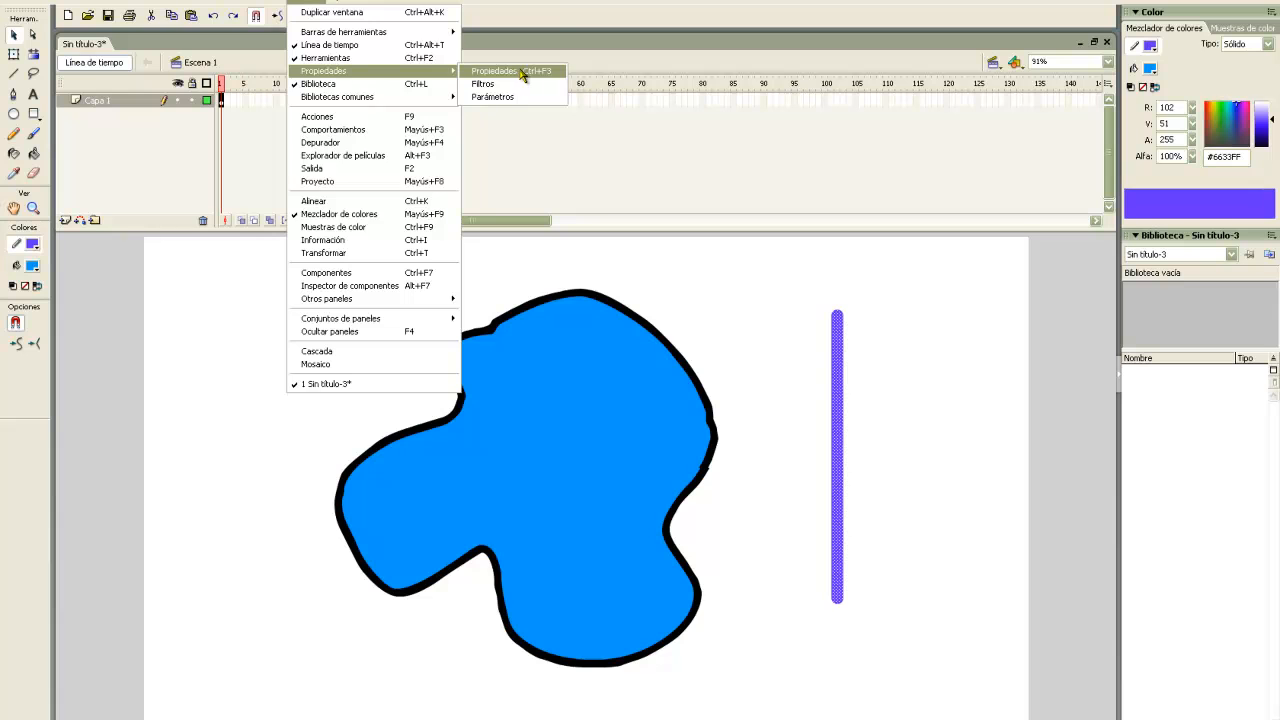
{"action": "left_click", "coordinate": [139, 356]}
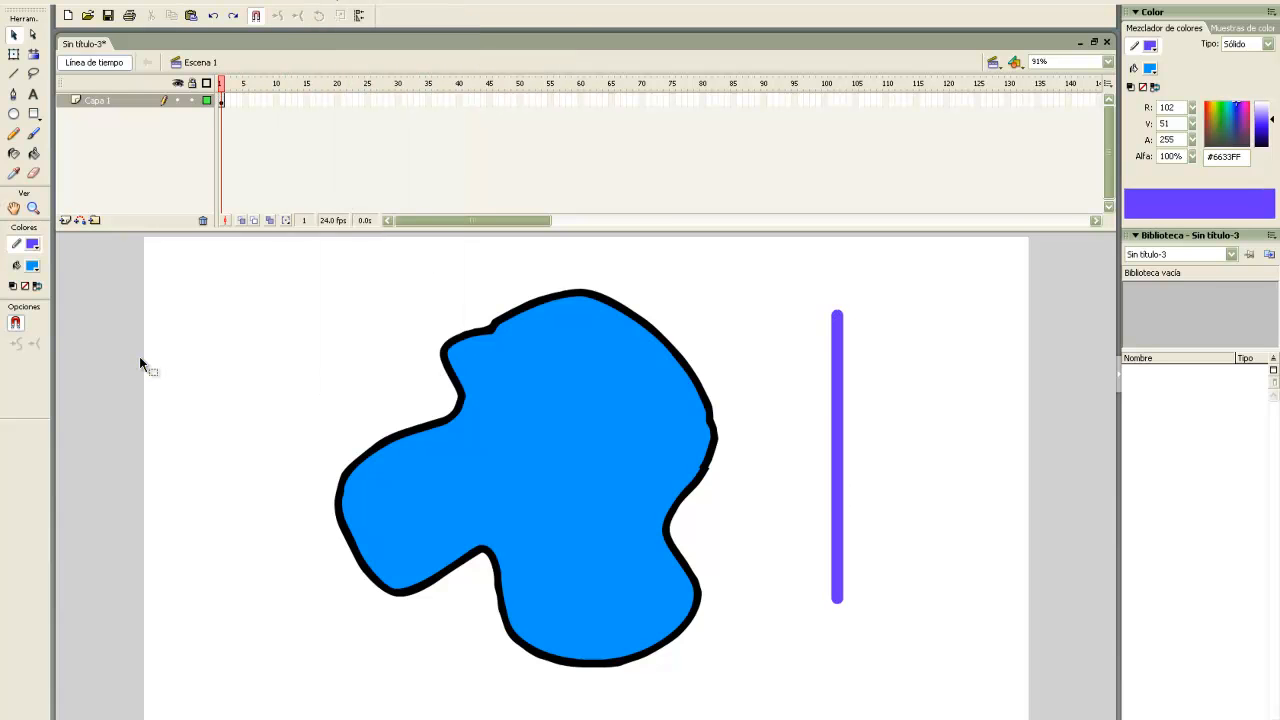
{"action": "key", "text": "ctrl+F3"}
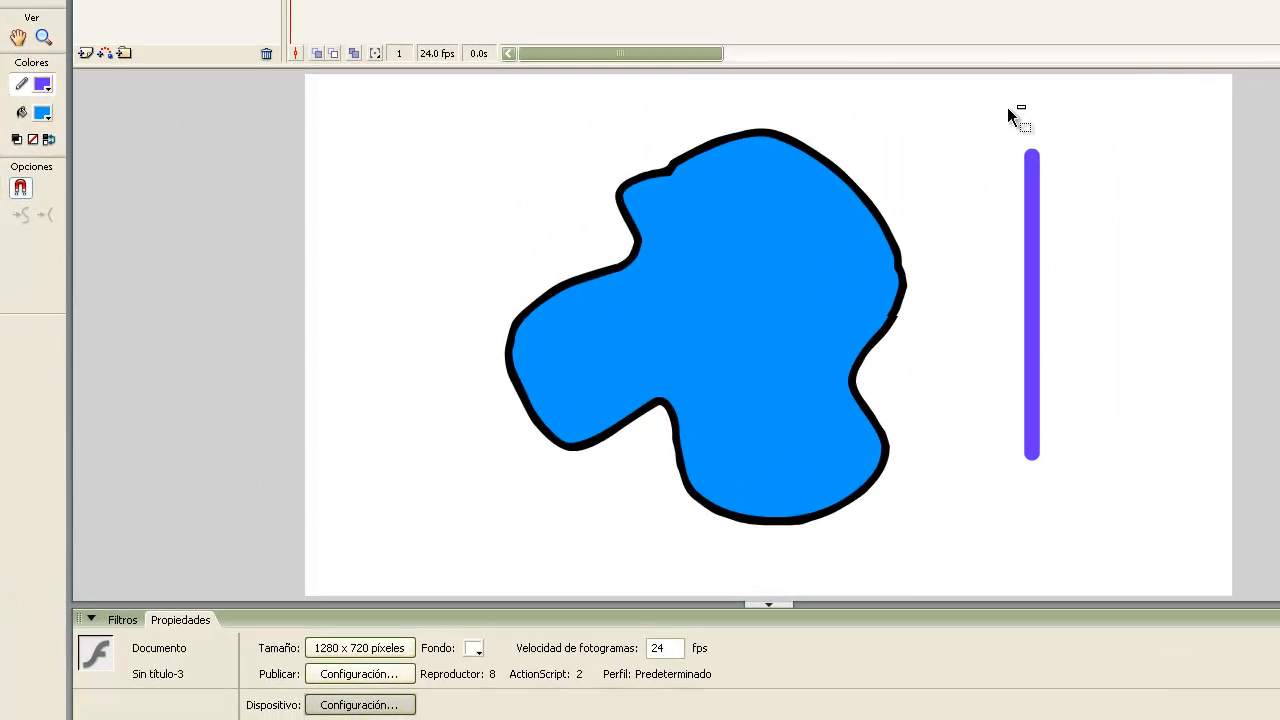
Change the vertical line's stroke color to the blue #0066CC.
{"action": "left_click_drag", "start_coordinate": [782, 259], "coordinate": [857, 226]}
{"action": "left_click", "coordinate": [1032, 165]}
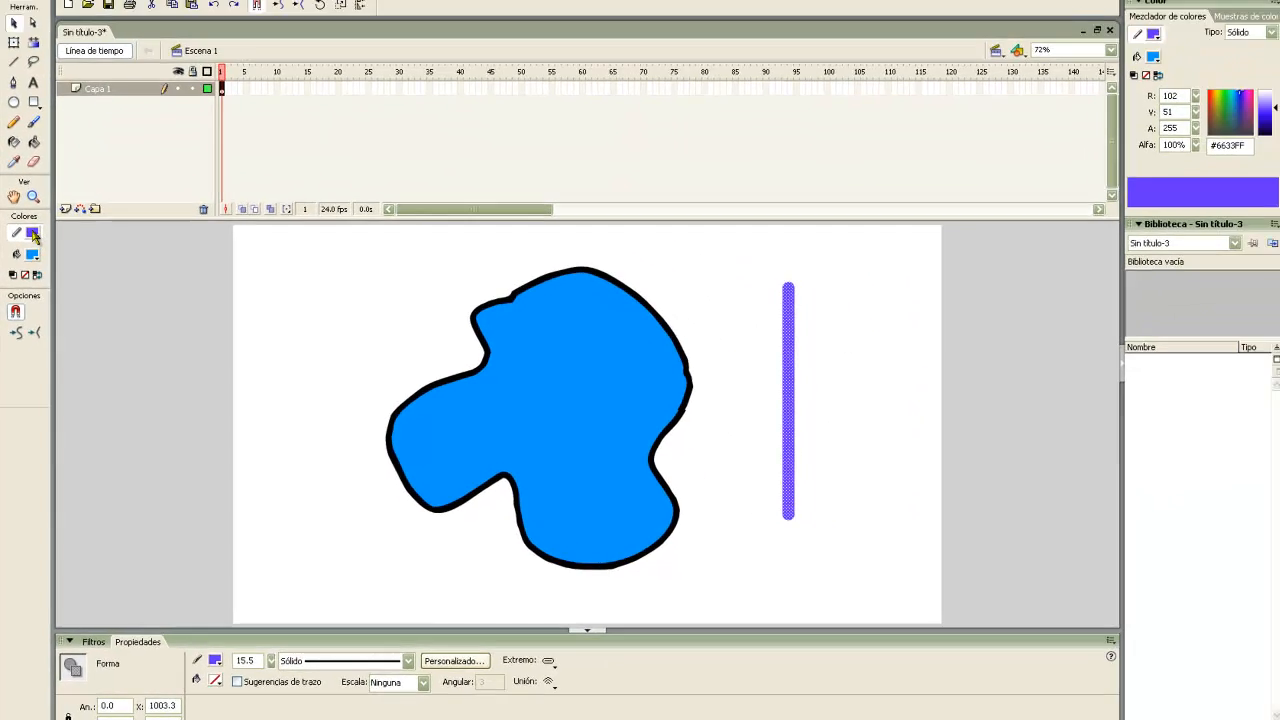
{"action": "left_click", "coordinate": [40, 86]}
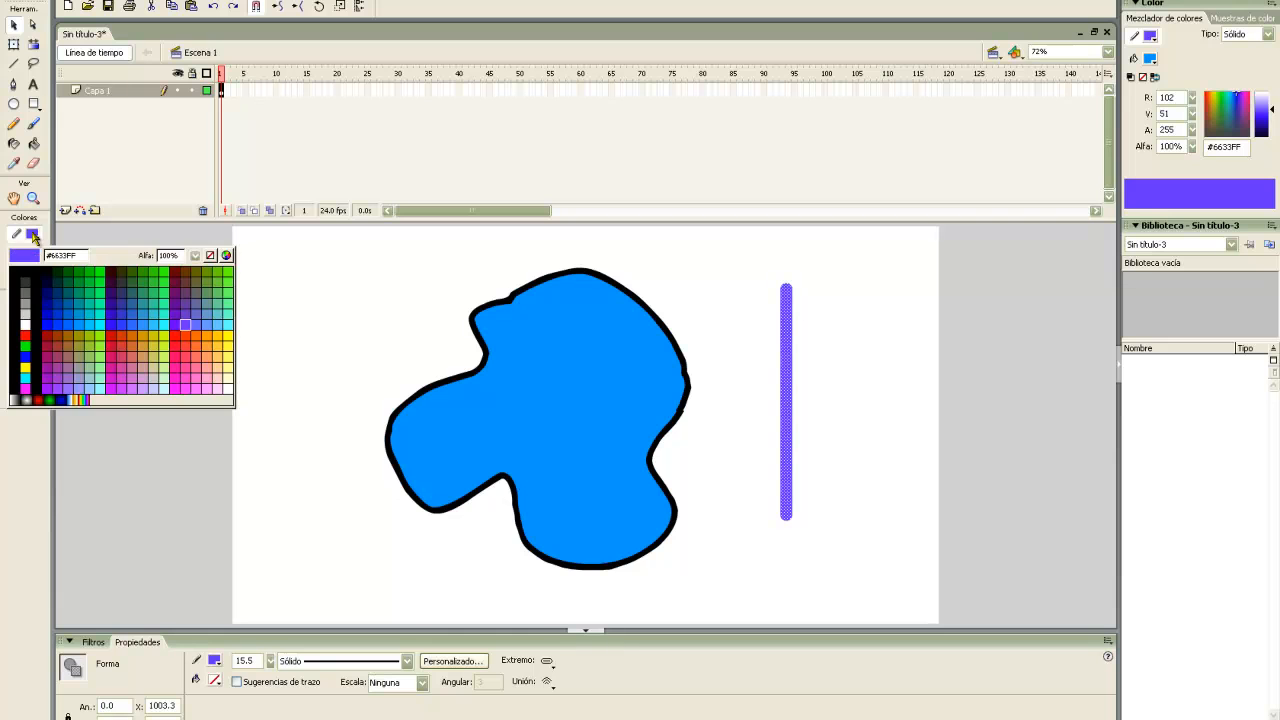
{"action": "left_click", "coordinate": [68, 313]}
{"action": "left_click", "coordinate": [903, 390]}
Change the vertical line's stroke color to the dark blue #000066.
{"action": "left_click", "coordinate": [787, 360]}
{"action": "left_click", "coordinate": [33, 234]}
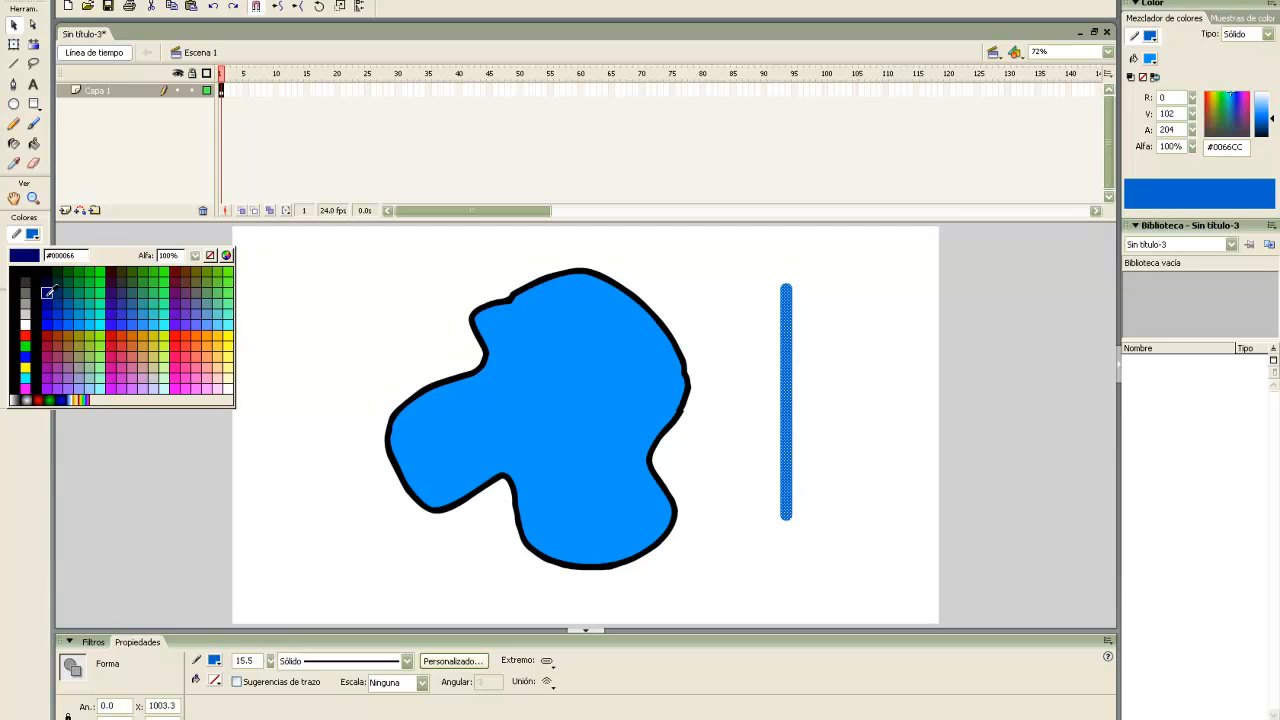
{"action": "left_click", "coordinate": [46, 288]}
{"action": "left_click", "coordinate": [937, 400]}
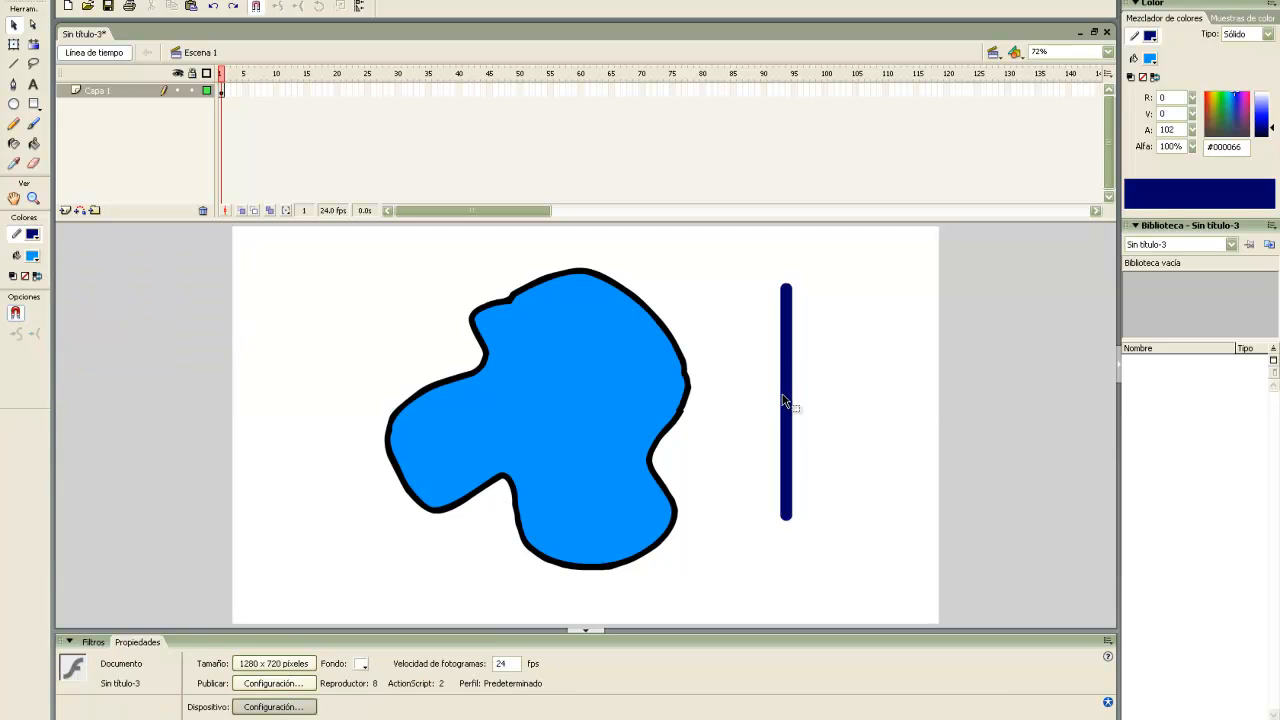
Reduce the vertical line's stroke thickness to 0.25 and reselect the line.
{"action": "left_click", "coordinate": [785, 403]}
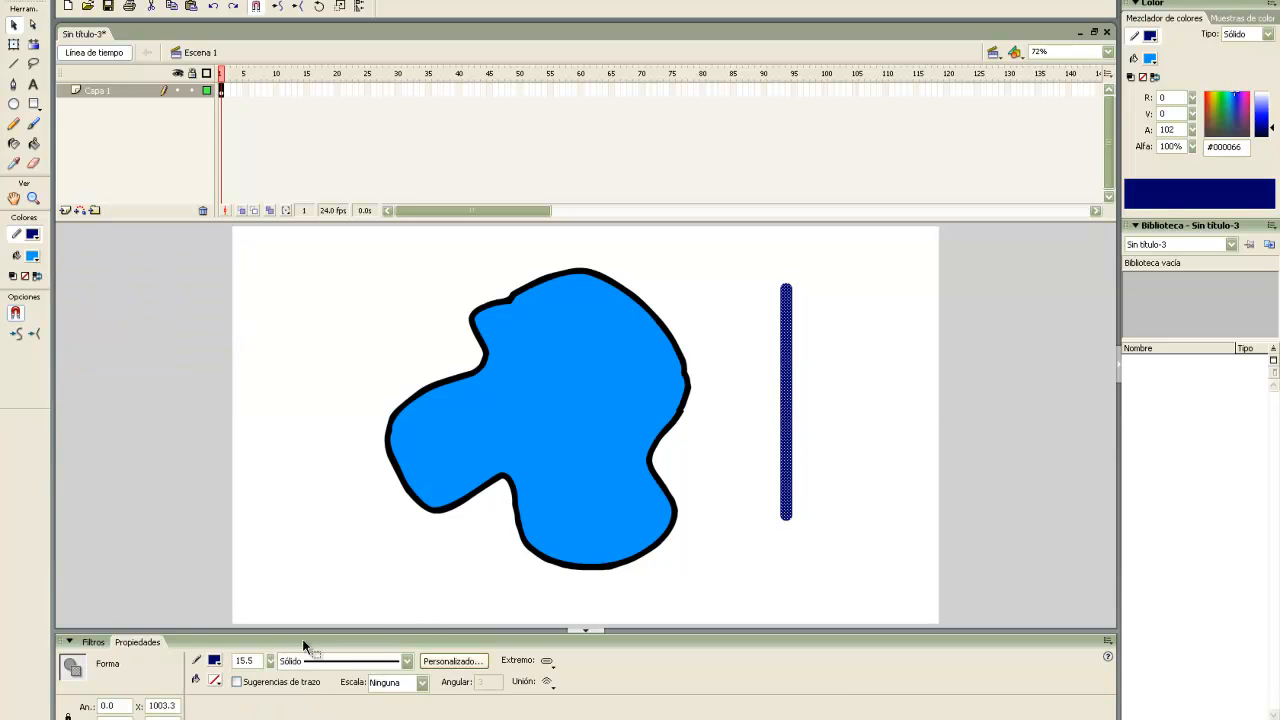
{"action": "mouse_move", "coordinate": [268, 666]}
{"action": "left_mouse_down"}
{"action": "mouse_move", "coordinate": [289, 682]}
{"action": "mouse_move", "coordinate": [270, 690]}
{"action": "mouse_move", "coordinate": [270, 655]}
{"action": "mouse_move", "coordinate": [280, 672]}
{"action": "mouse_move", "coordinate": [267, 677]}
{"action": "mouse_move", "coordinate": [287, 692]}
{"action": "left_mouse_up"}
{"action": "left_click_drag", "start_coordinate": [1010, 443], "coordinate": [1036, 480]}
{"action": "left_click_drag", "start_coordinate": [824, 562], "coordinate": [767, 263]}
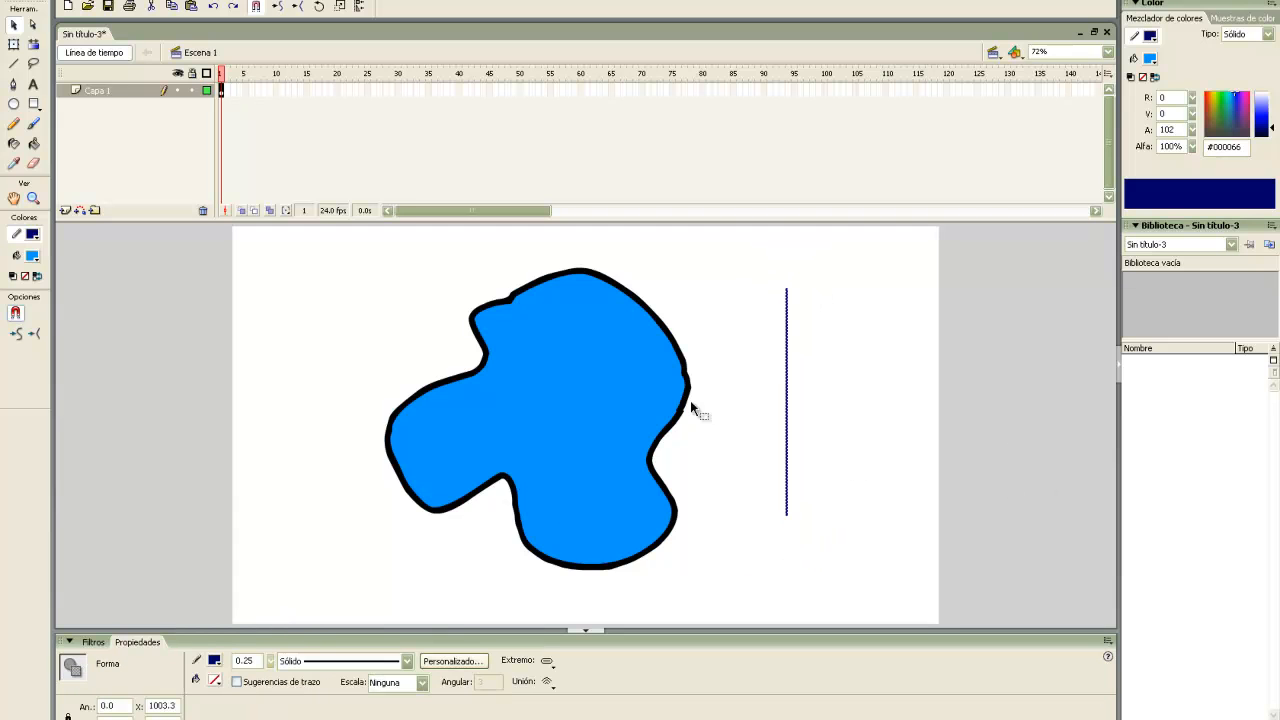
Enter 0.10 as the vertical line's stroke thickness and reselect the line.
{"action": "left_click", "coordinate": [272, 666]}
{"action": "double_click", "coordinate": [249, 660]}
{"action": "type", "text": "0.10"}
{"action": "left_click", "coordinate": [861, 493]}
{"action": "mouse_move", "coordinate": [843, 595]}
{"action": "left_mouse_down"}
{"action": "mouse_move", "coordinate": [752, 279]}
{"action": "mouse_move", "coordinate": [837, 590]}
{"action": "left_mouse_up"}
Try stroke thicknesses of 26 and 200 on the vertical line, undoing the 200 thickness.
{"action": "mouse_move", "coordinate": [267, 662]}
{"action": "left_mouse_down"}
{"action": "mouse_move", "coordinate": [265, 622]}
{"action": "mouse_move", "coordinate": [843, 443]}
{"action": "mouse_move", "coordinate": [829, 489]}
{"action": "left_mouse_up"}
{"action": "left_click", "coordinate": [820, 455]}
{"action": "left_click", "coordinate": [787, 458]}
{"action": "left_click", "coordinate": [268, 661]}
{"action": "left_click", "coordinate": [947, 395]}
{"action": "key", "text": "ctrl+z"}
{"action": "left_click", "coordinate": [816, 448]}
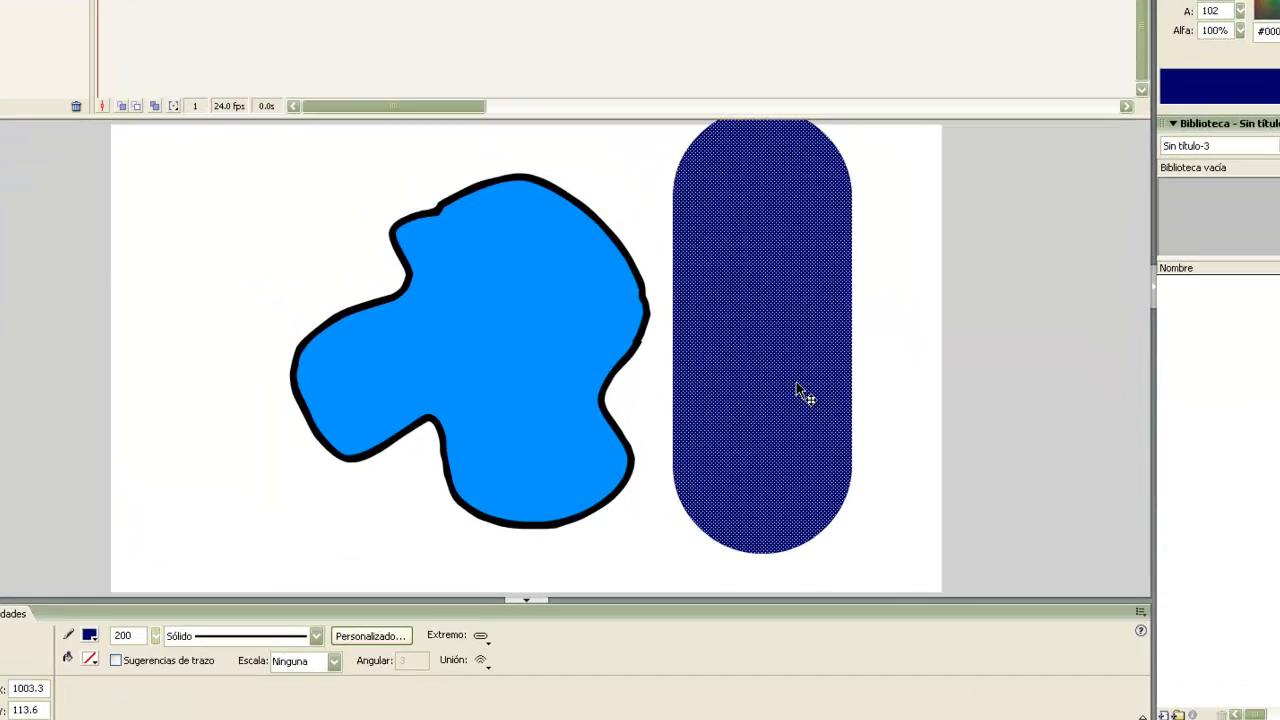
{"action": "key", "text": "ctrl+z"}
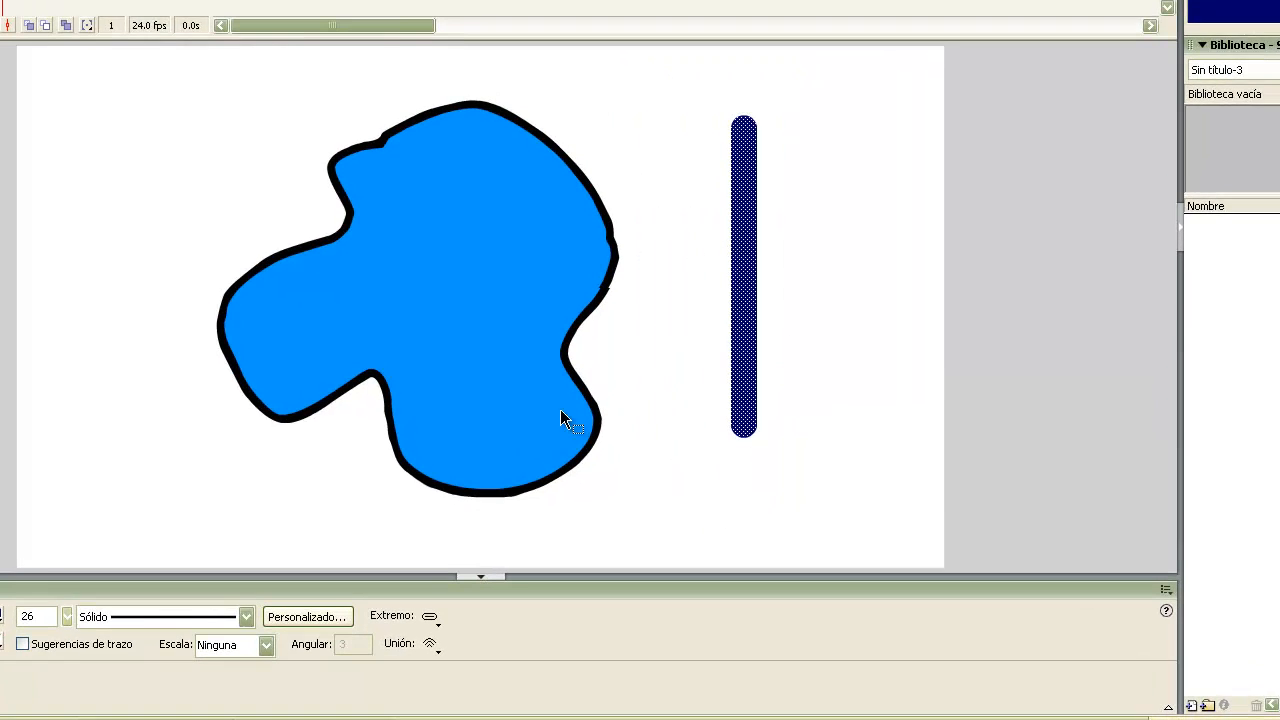
Set the vertical line's stroke thickness to 6.25.
{"action": "left_click_drag", "start_coordinate": [155, 636], "coordinate": [153, 664]}
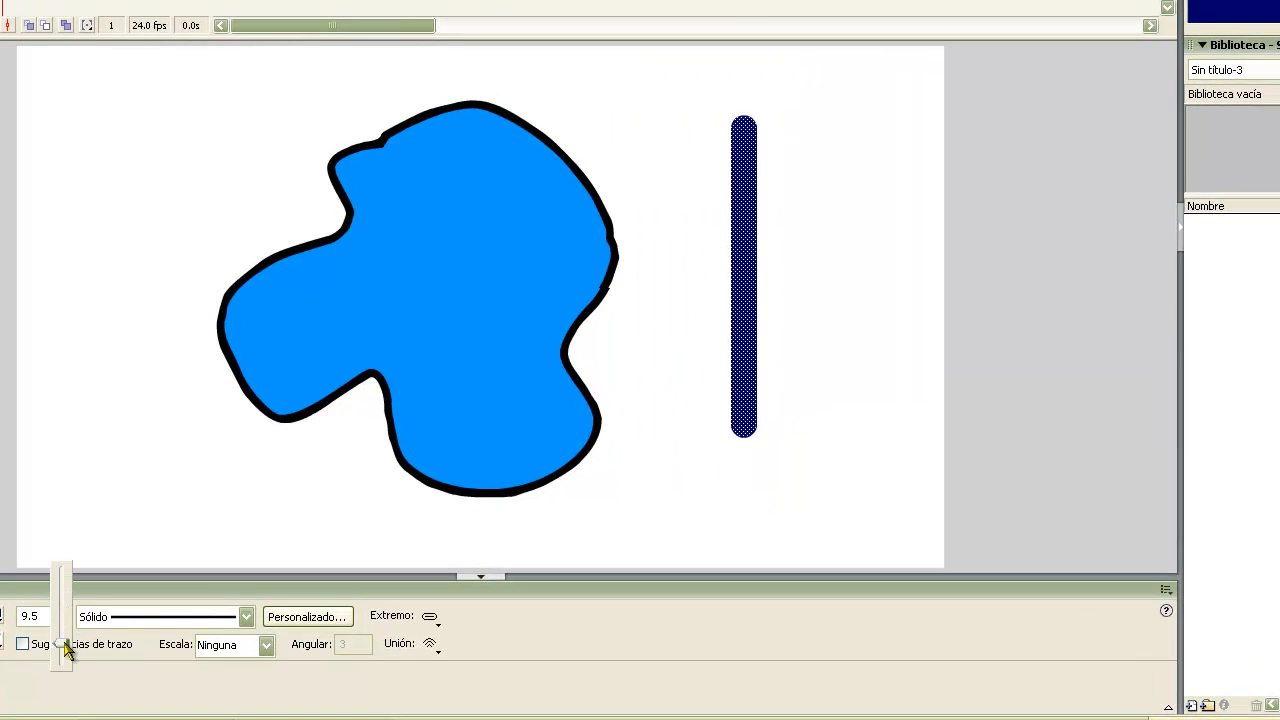
{"action": "left_click_drag", "start_coordinate": [65, 648], "coordinate": [69, 651]}
{"action": "left_click", "coordinate": [847, 371]}
{"action": "left_click", "coordinate": [745, 277]}
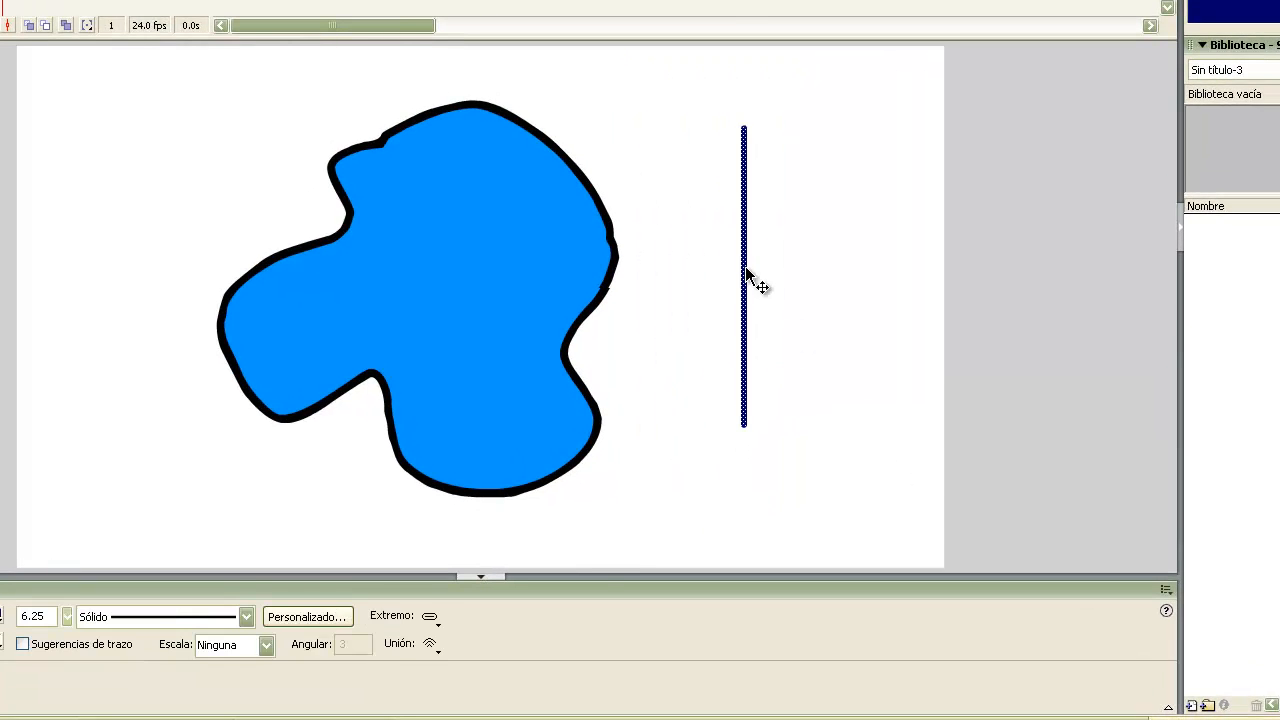
Look through the available stroke styles and apply the Fino style to the vertical line.
{"action": "left_click", "coordinate": [189, 613]}
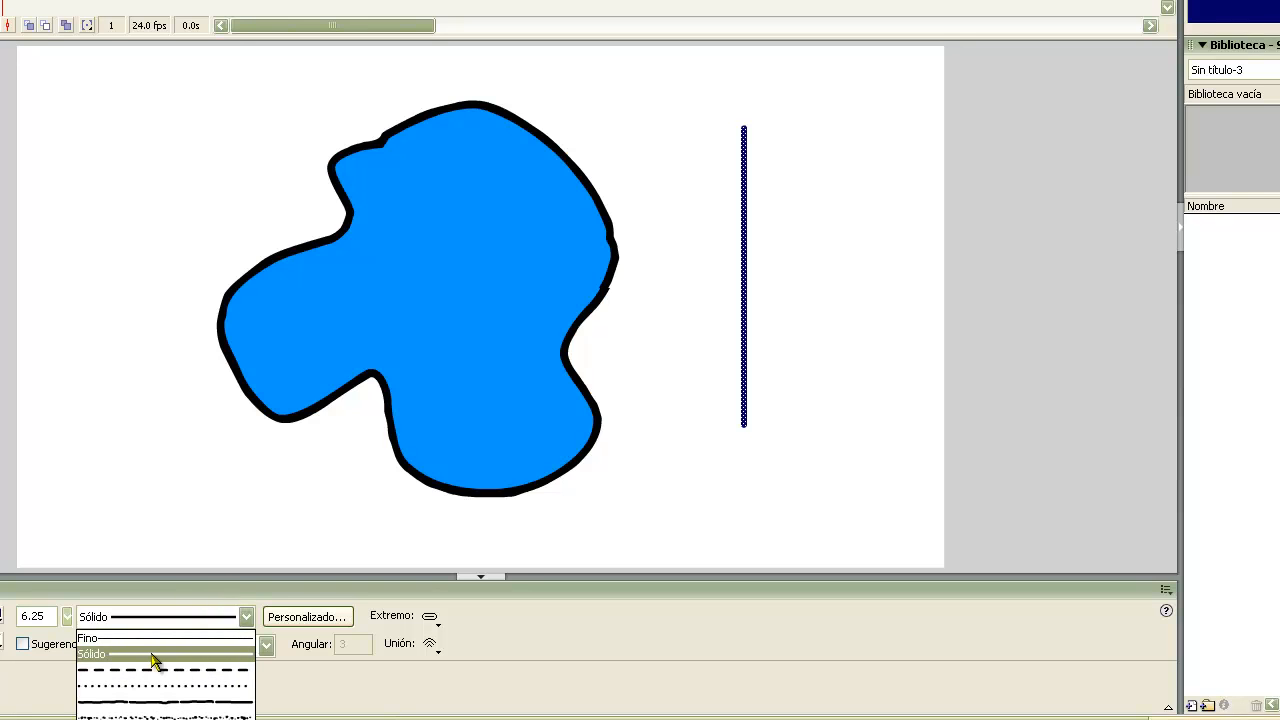
{"action": "left_click", "coordinate": [905, 331]}
{"action": "left_click", "coordinate": [780, 326]}
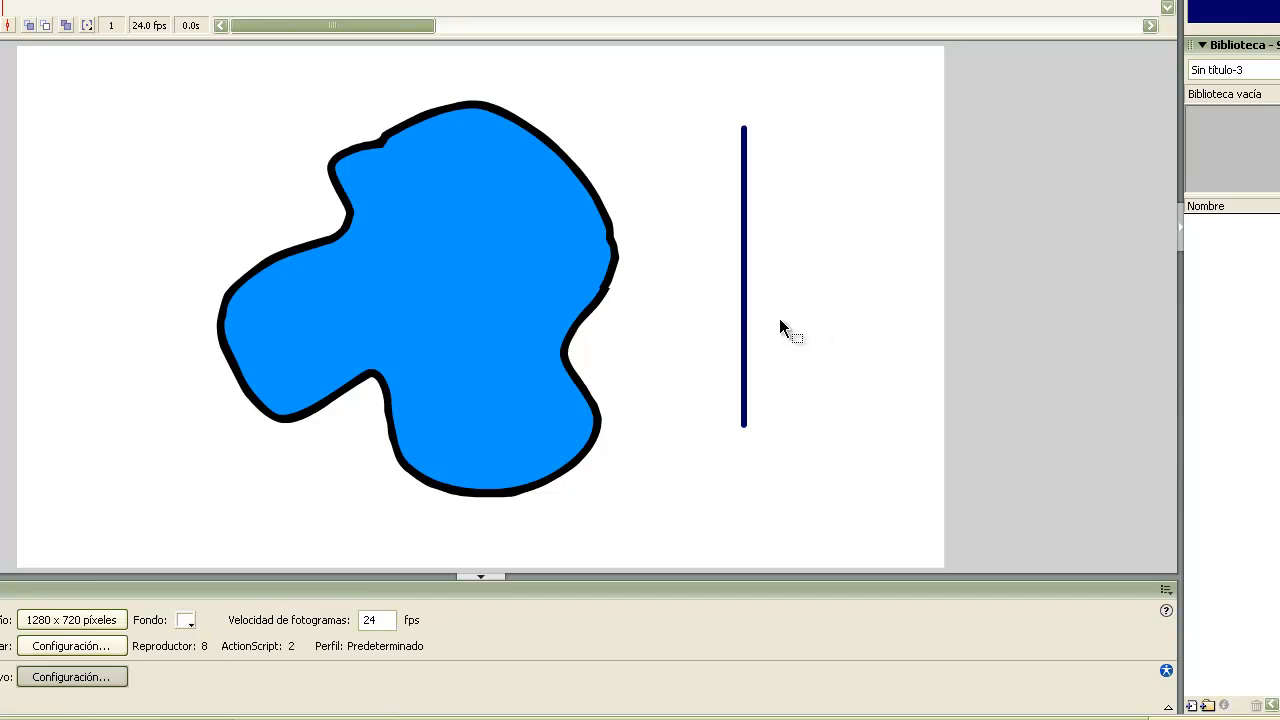
{"action": "left_click", "coordinate": [743, 315]}
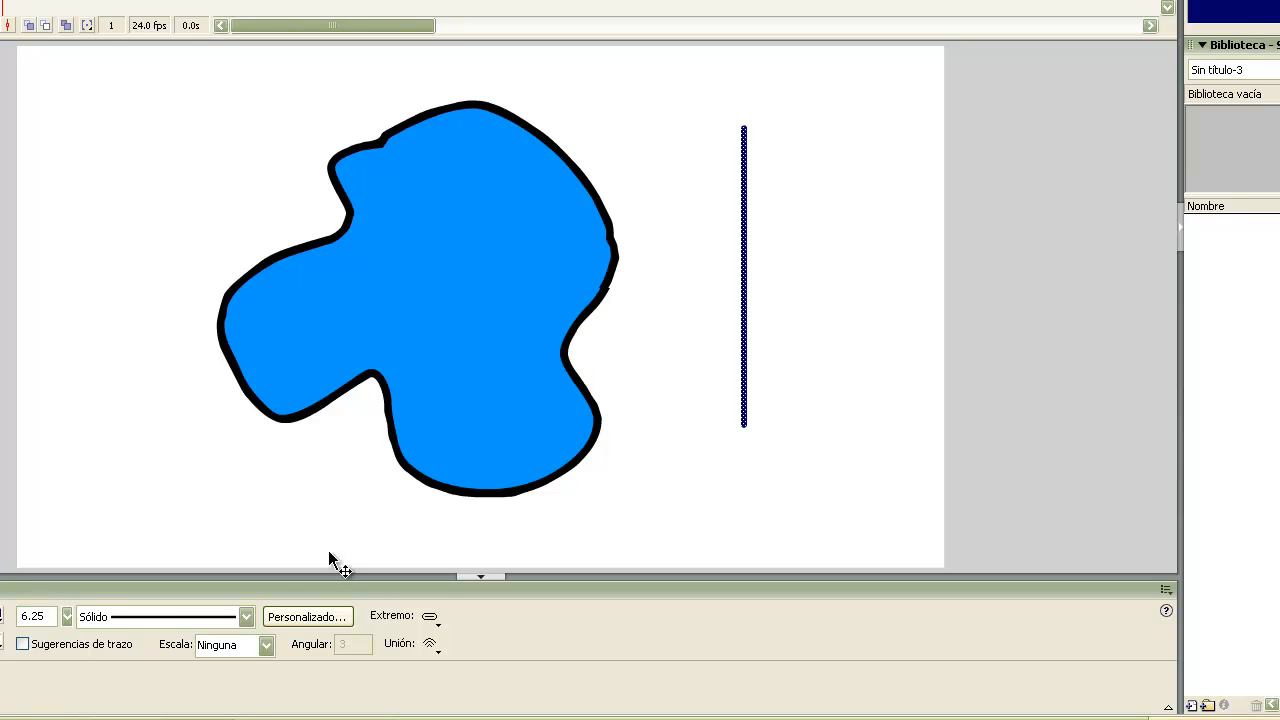
{"action": "left_click", "coordinate": [205, 616]}
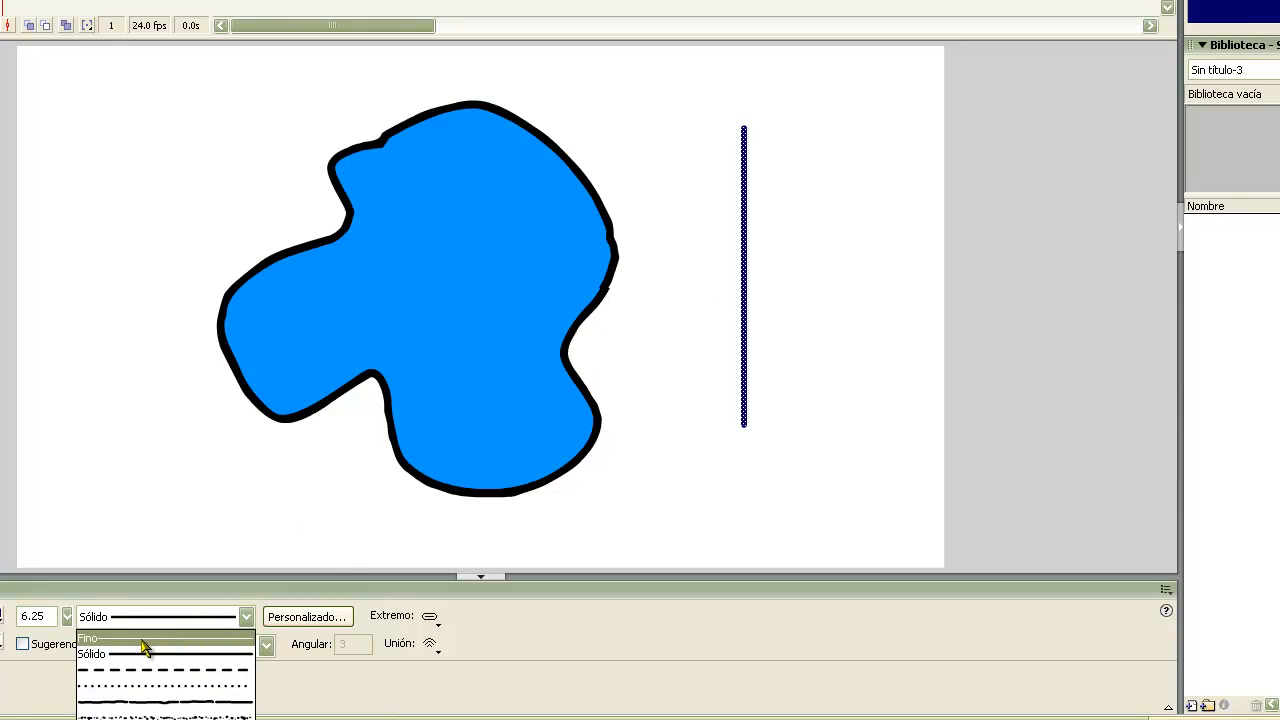
{"action": "left_click", "coordinate": [150, 640]}
{"action": "left_click", "coordinate": [889, 223]}
{"action": "mouse_move", "coordinate": [846, 85]}
{"action": "left_mouse_down"}
{"action": "mouse_move", "coordinate": [701, 475]}
{"action": "mouse_move", "coordinate": [702, 507]}
{"action": "left_mouse_up"}
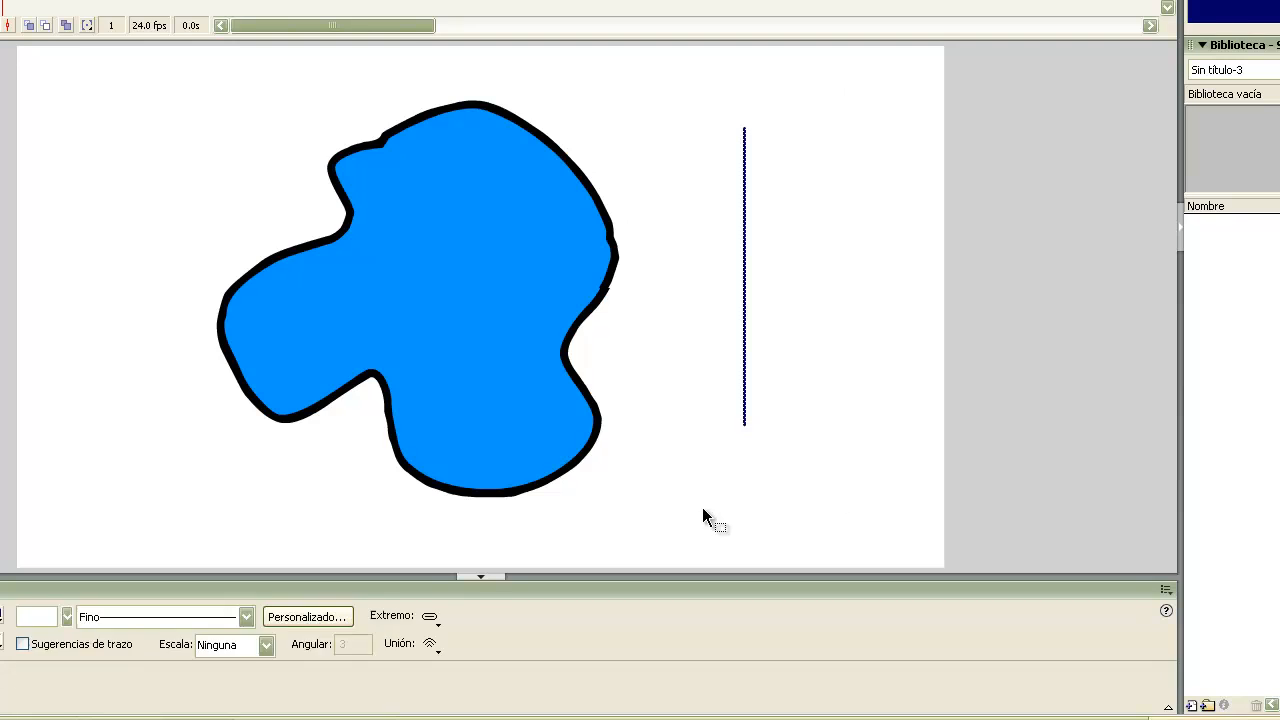
Set the vertical line's stroke thickness to 10.75 and reselect the line.
{"action": "left_click", "coordinate": [64, 618]}
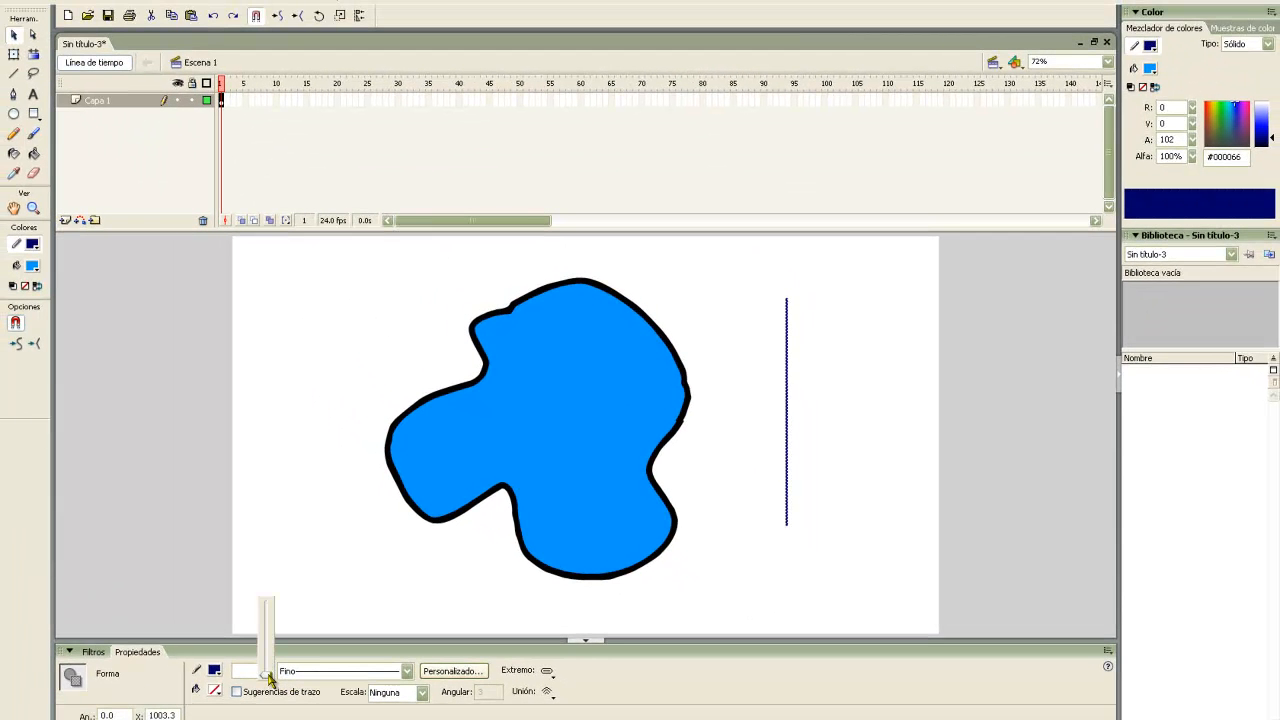
{"action": "left_click_drag", "start_coordinate": [268, 677], "coordinate": [268, 603]}
{"action": "left_click", "coordinate": [1034, 465]}
{"action": "left_click", "coordinate": [778, 452]}
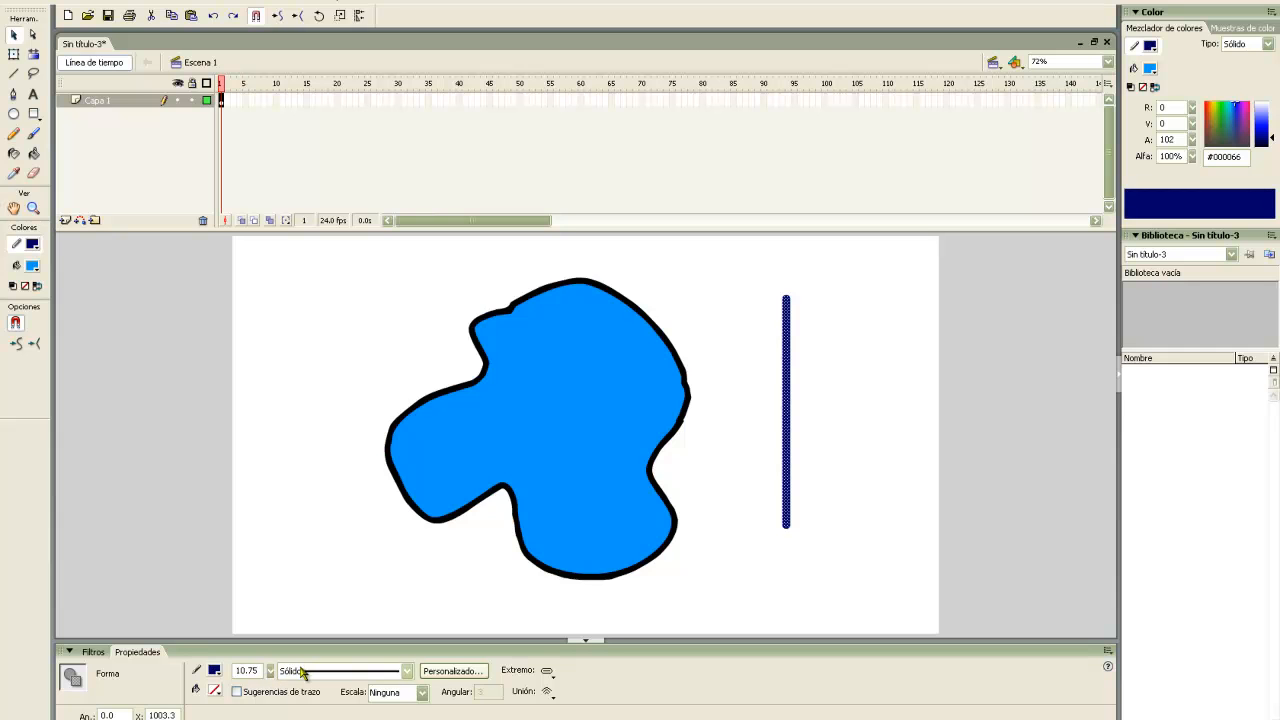
Apply the dashed stroke style to the vertical line and reselect the line.
{"action": "left_click", "coordinate": [301, 673]}
{"action": "left_click", "coordinate": [316, 710]}
{"action": "left_click", "coordinate": [794, 400]}
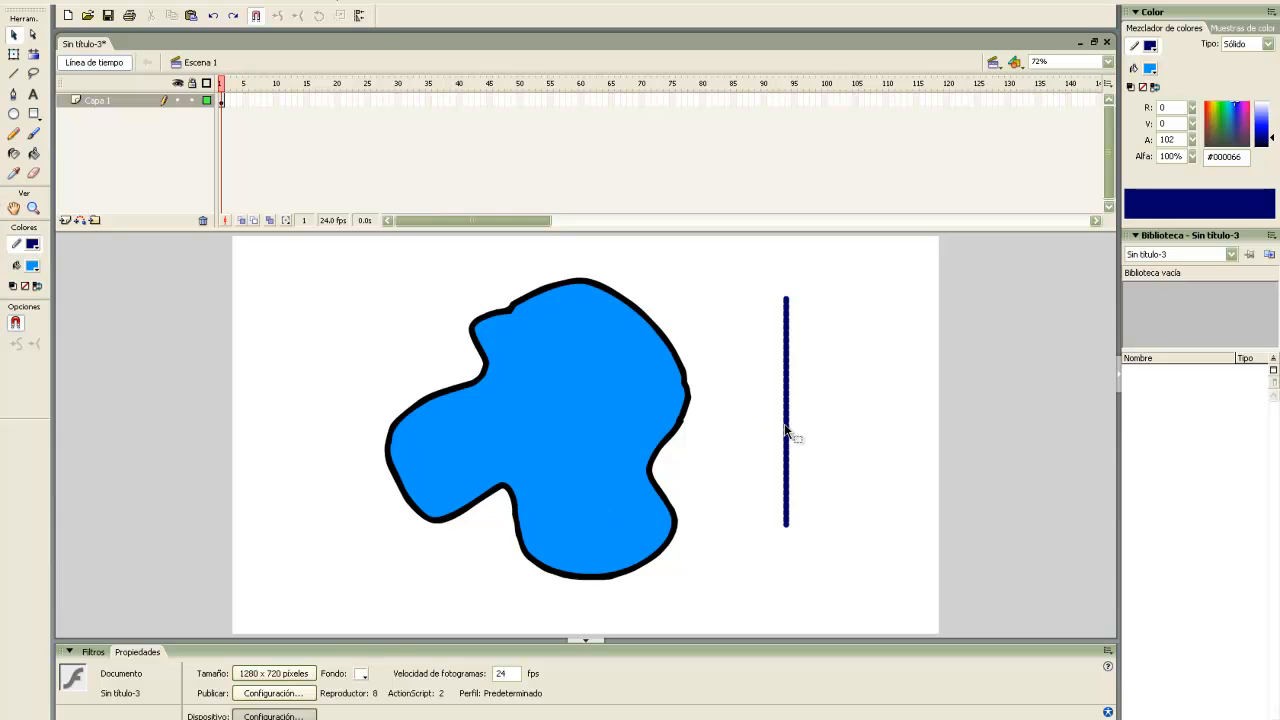
{"action": "left_click", "coordinate": [788, 433]}
{"action": "left_click", "coordinate": [814, 352]}
{"action": "left_click_drag", "start_coordinate": [849, 265], "coordinate": [764, 624]}
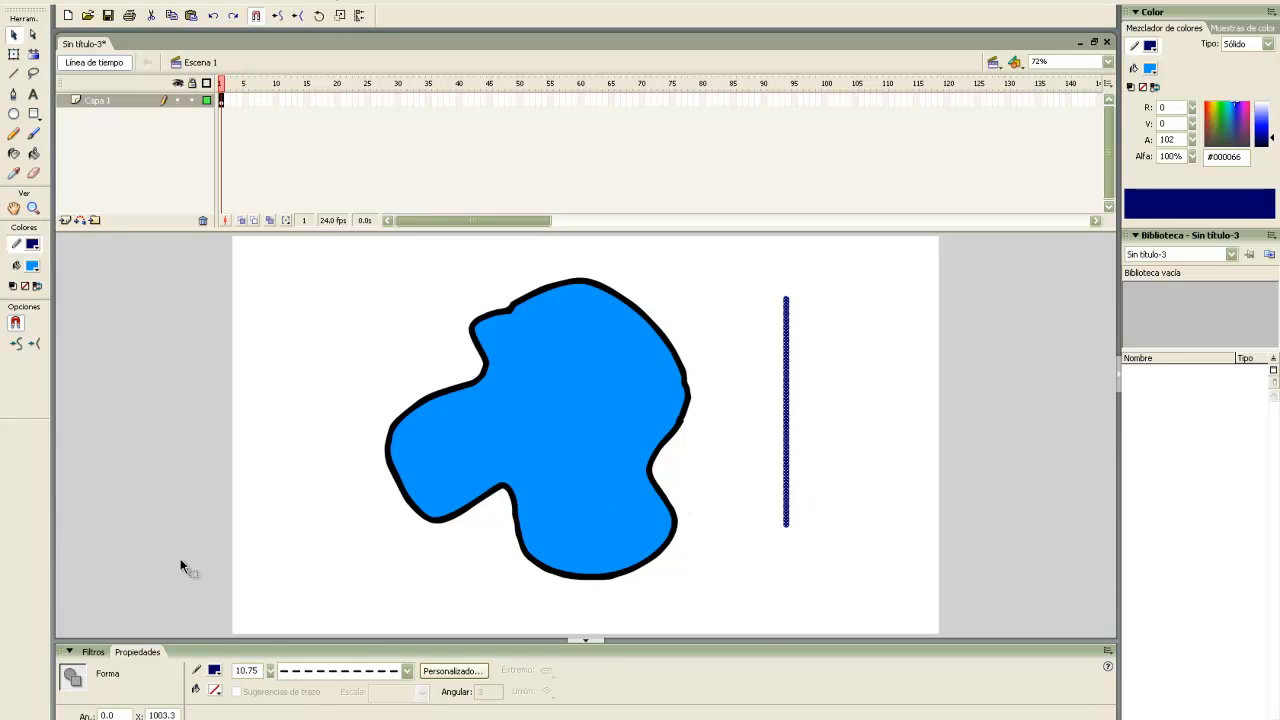
Reduce the dashed line's stroke thickness to 0.25 and reselect the line.
{"action": "left_click_drag", "start_coordinate": [272, 673], "coordinate": [270, 678]}
{"action": "left_click", "coordinate": [357, 543]}
{"action": "left_click_drag", "start_coordinate": [874, 588], "coordinate": [752, 232]}
{"action": "left_click_drag", "start_coordinate": [270, 670], "coordinate": [266, 688]}
{"action": "left_click", "coordinate": [371, 560]}
{"action": "left_click_drag", "start_coordinate": [914, 591], "coordinate": [718, 232]}
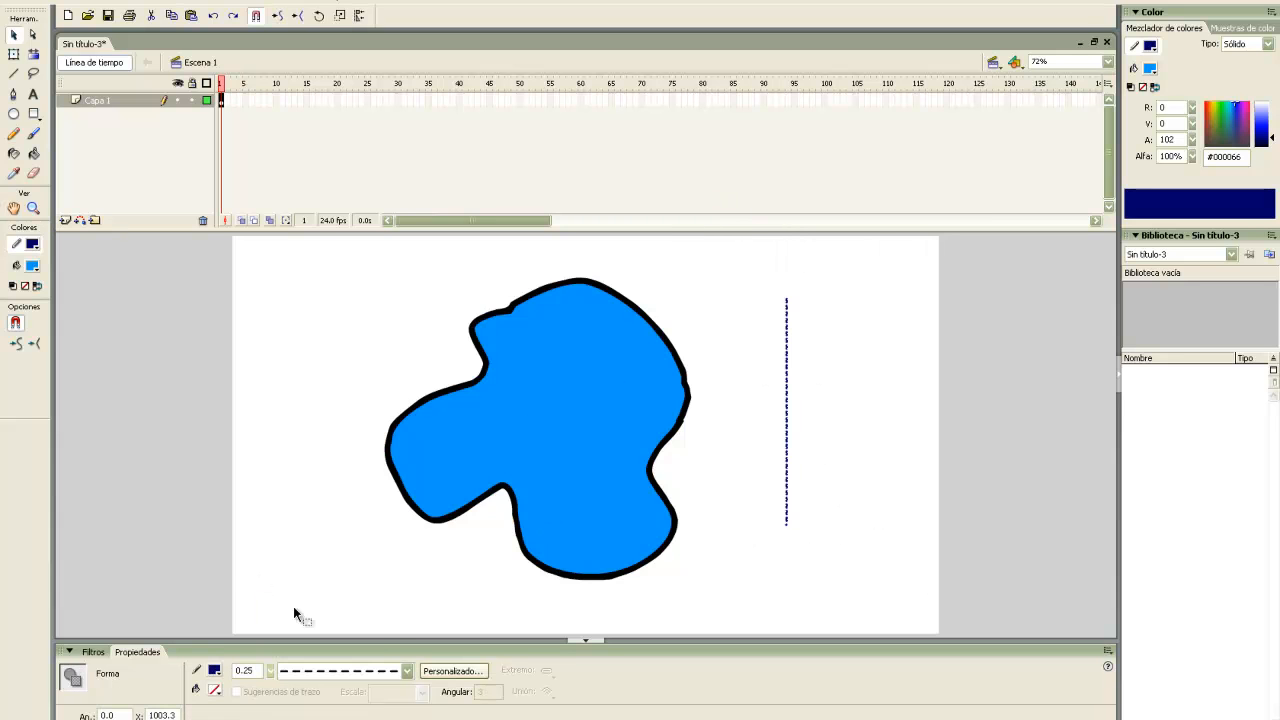
Set the vertical line's stroke thickness to 3 and apply the dotted stroke style.
{"action": "left_click_drag", "start_coordinate": [270, 678], "coordinate": [269, 675]}
{"action": "left_click", "coordinate": [326, 673]}
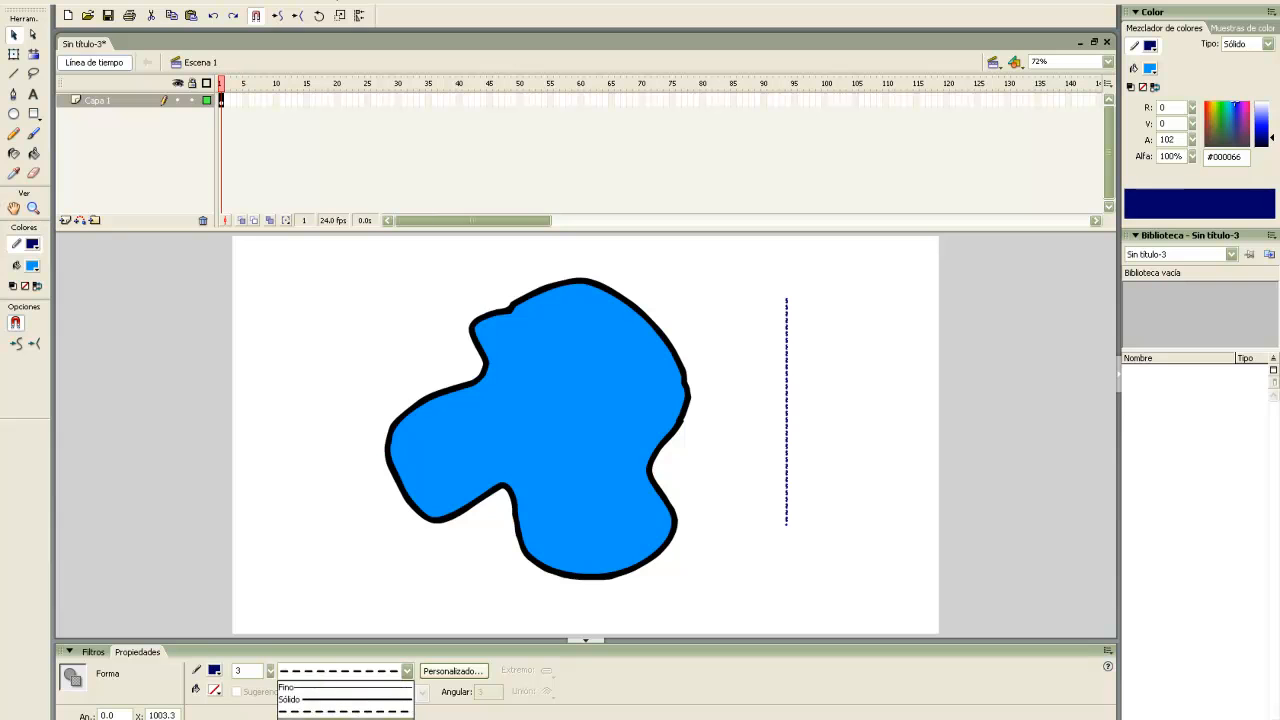
{"action": "left_click", "coordinate": [345, 719]}
{"action": "left_click", "coordinate": [941, 450]}
{"action": "left_click_drag", "start_coordinate": [892, 270], "coordinate": [742, 608]}
Change the vertical line's stroke style to the ragged one and reselect the line.
{"action": "left_click", "coordinate": [406, 671]}
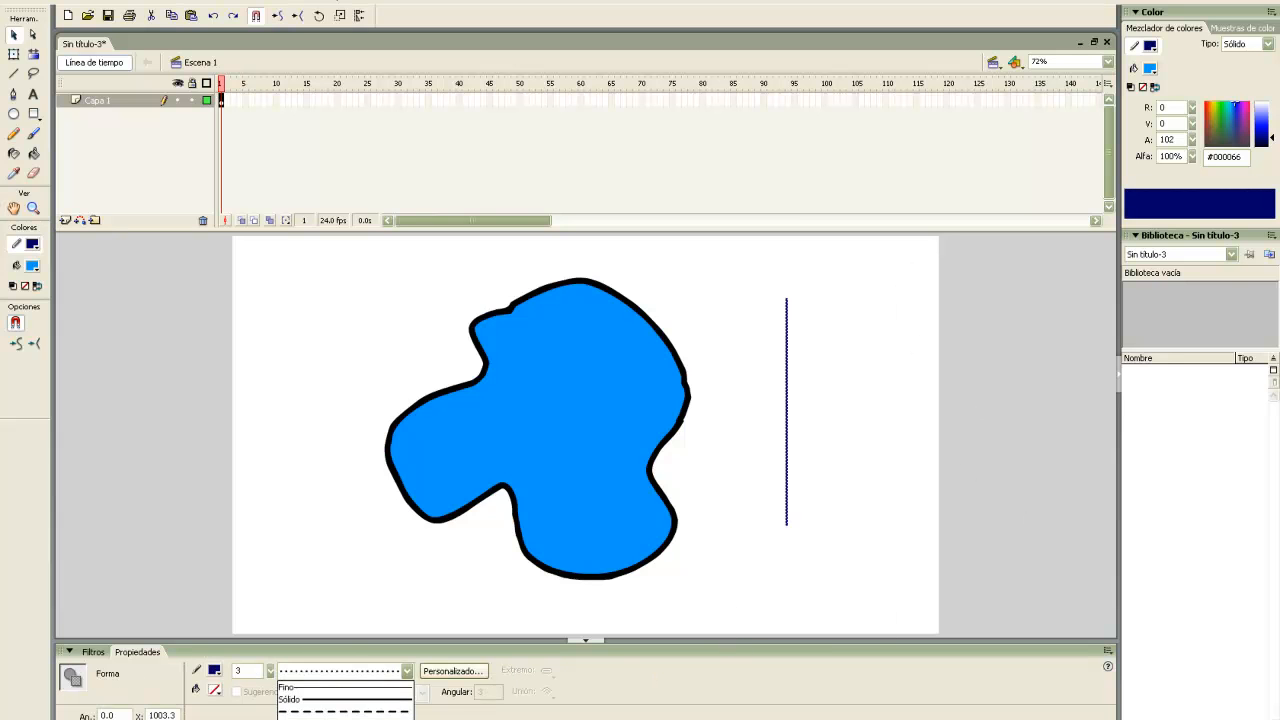
{"action": "left_click", "coordinate": [345, 711]}
{"action": "left_click", "coordinate": [1027, 475]}
{"action": "left_click_drag", "start_coordinate": [872, 598], "coordinate": [731, 160]}
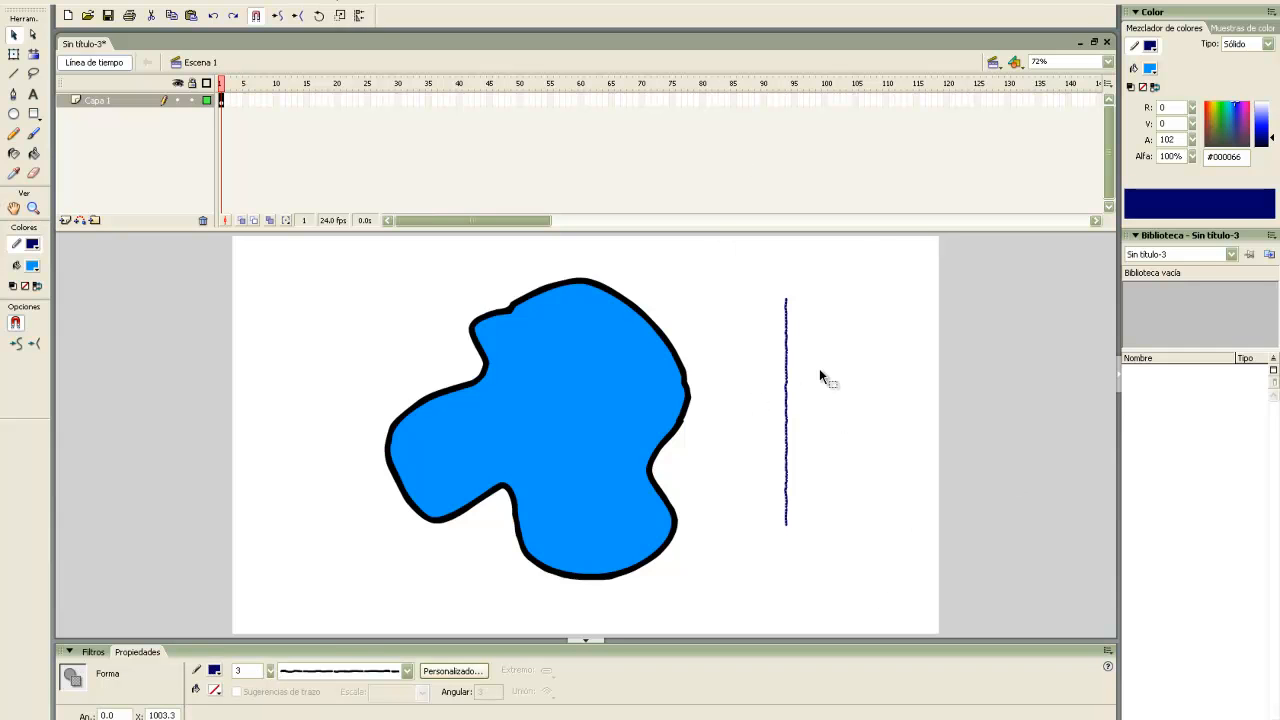
Apply the stippled stroke style to the vertical line and set its thickness to 17.5.
{"action": "left_click", "coordinate": [385, 674]}
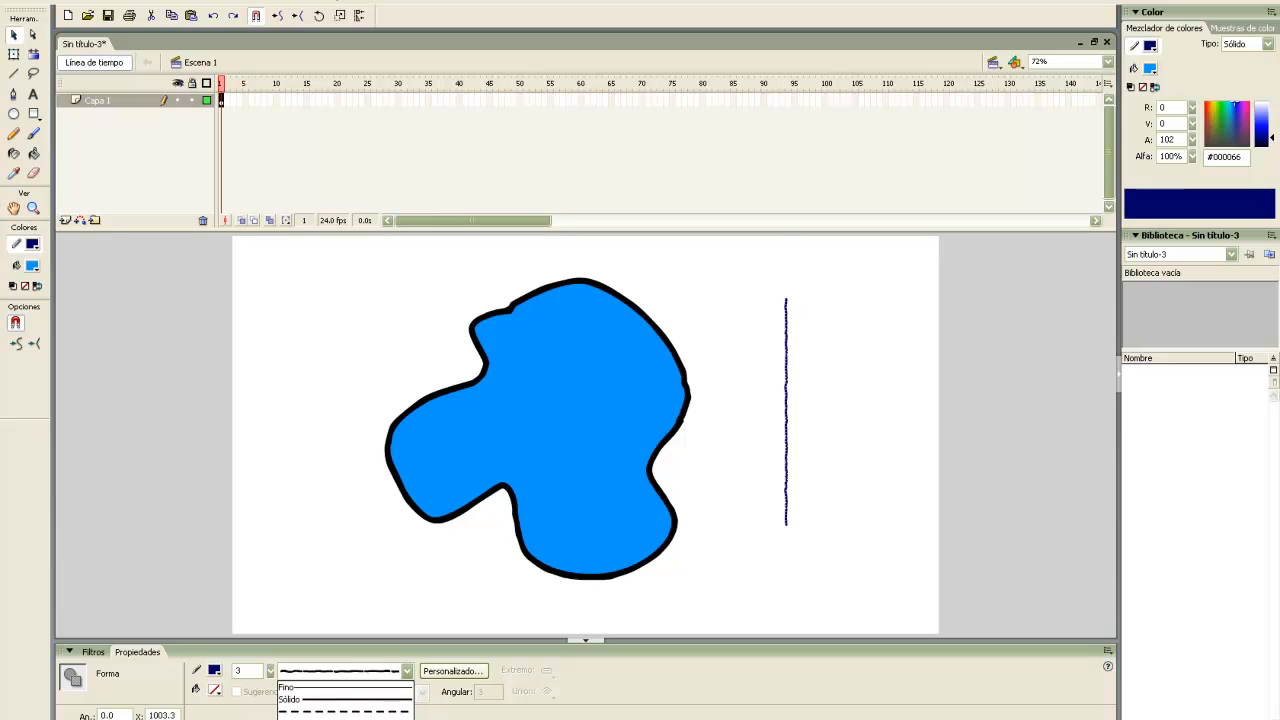
{"action": "left_click", "coordinate": [345, 718]}
{"action": "left_click", "coordinate": [910, 550]}
{"action": "left_click_drag", "start_coordinate": [869, 609], "coordinate": [765, 220]}
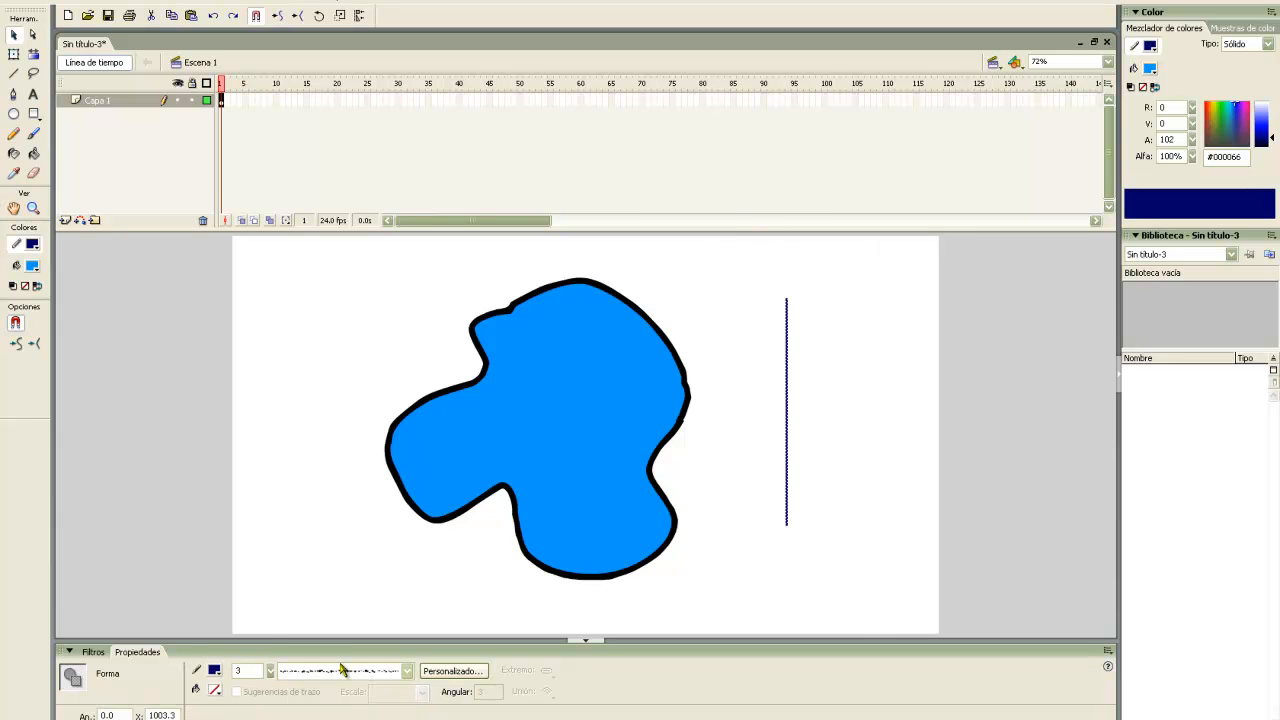
{"action": "left_click_drag", "start_coordinate": [269, 670], "coordinate": [267, 608]}
{"action": "left_click", "coordinate": [886, 486]}
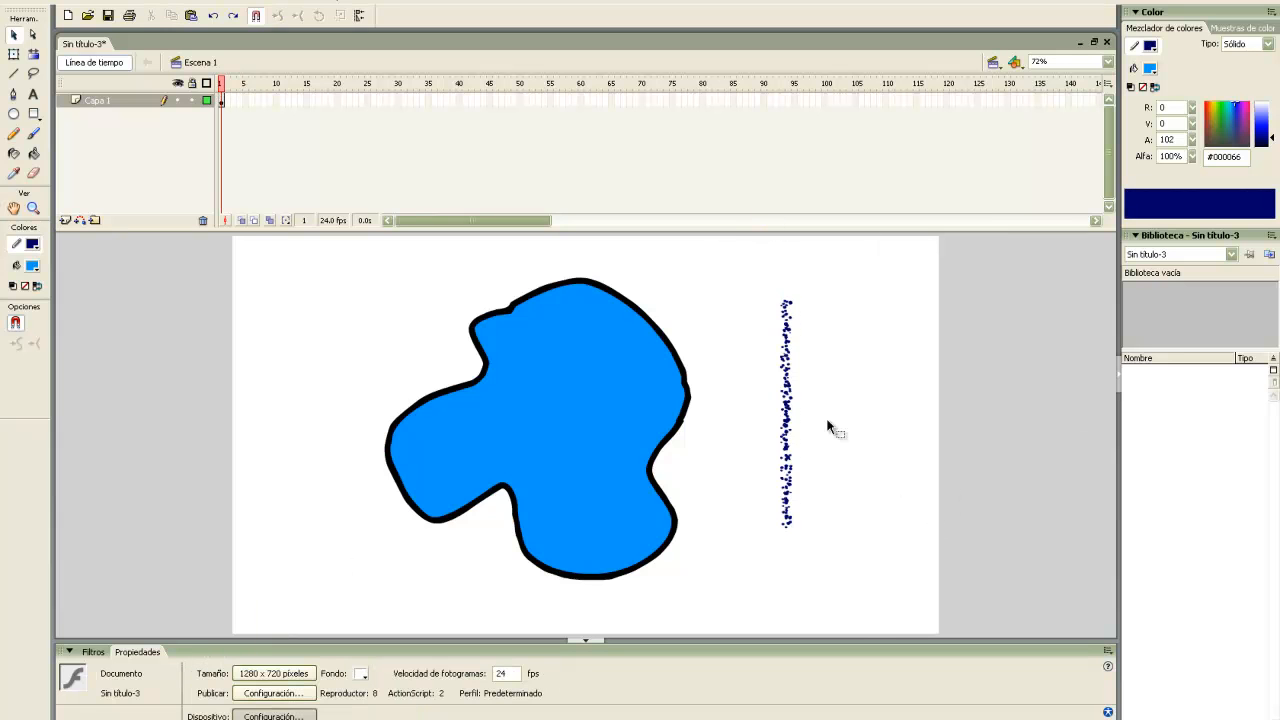
{"action": "left_click_drag", "start_coordinate": [860, 285], "coordinate": [727, 672]}
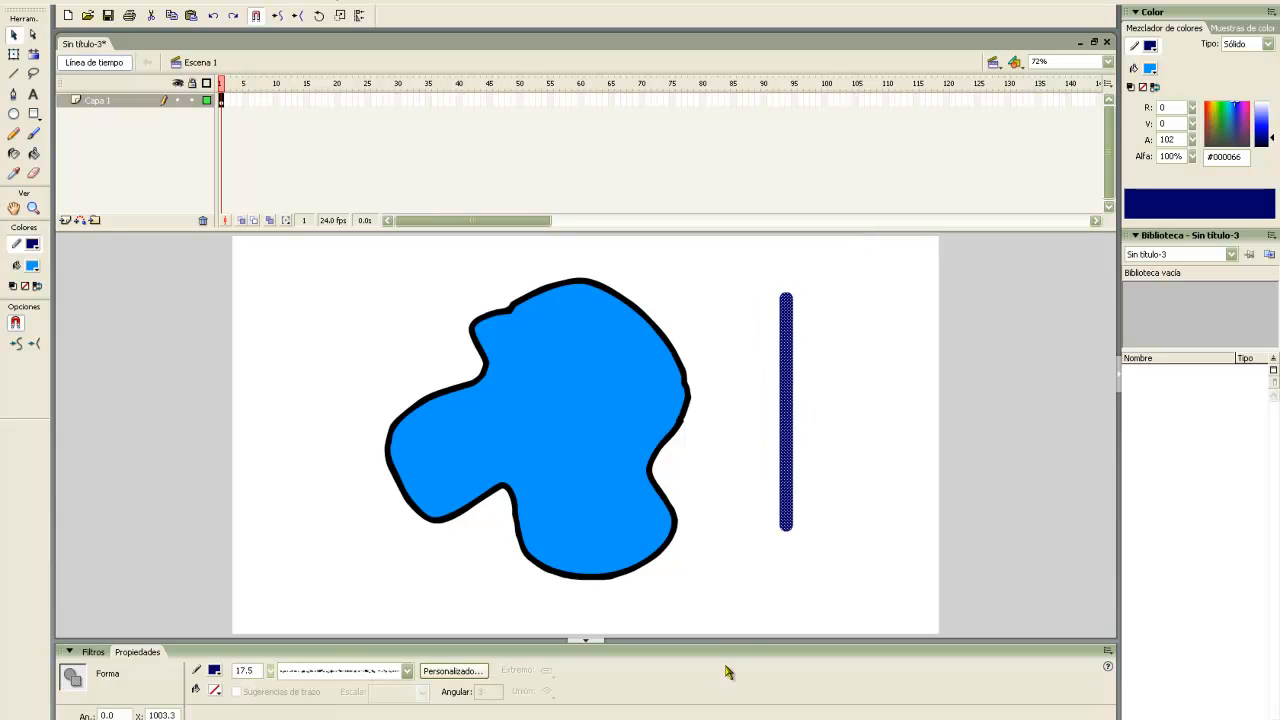
Apply the hatched stroke style to the vertical line and deselect it.
{"action": "left_click", "coordinate": [380, 671]}
{"action": "left_click", "coordinate": [345, 718]}
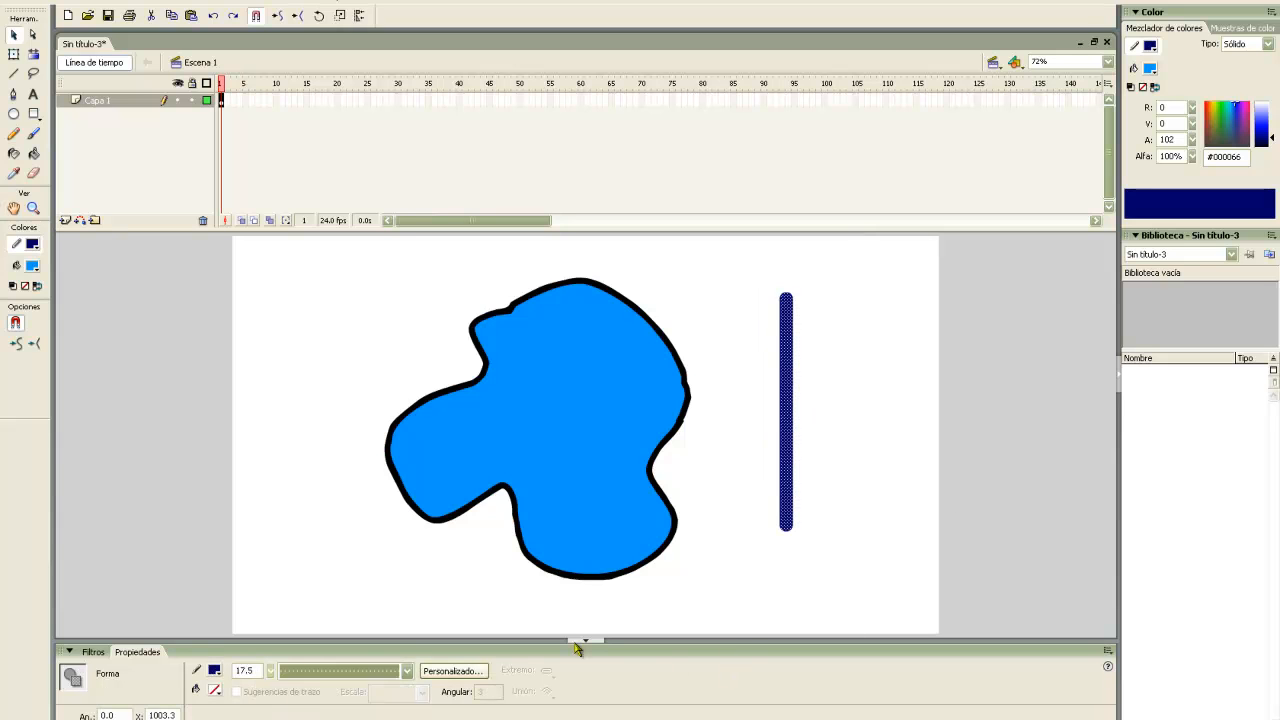
{"action": "left_click", "coordinate": [1008, 454]}
Try moving the upper part of the hatched line, undo the move and reselect the whole line.
{"action": "left_click_drag", "start_coordinate": [853, 280], "coordinate": [770, 415]}
{"action": "left_click", "coordinate": [808, 332]}
{"action": "left_click_drag", "start_coordinate": [788, 352], "coordinate": [818, 325]}
{"action": "key", "text": "ctrl+z"}
{"action": "mouse_move", "coordinate": [854, 436]}
{"action": "left_mouse_down"}
{"action": "mouse_move", "coordinate": [868, 460]}
{"action": "mouse_move", "coordinate": [866, 651]}
{"action": "mouse_move", "coordinate": [744, 262]}
{"action": "left_mouse_up"}
{"action": "left_click_drag", "start_coordinate": [744, 262], "coordinate": [866, 566]}
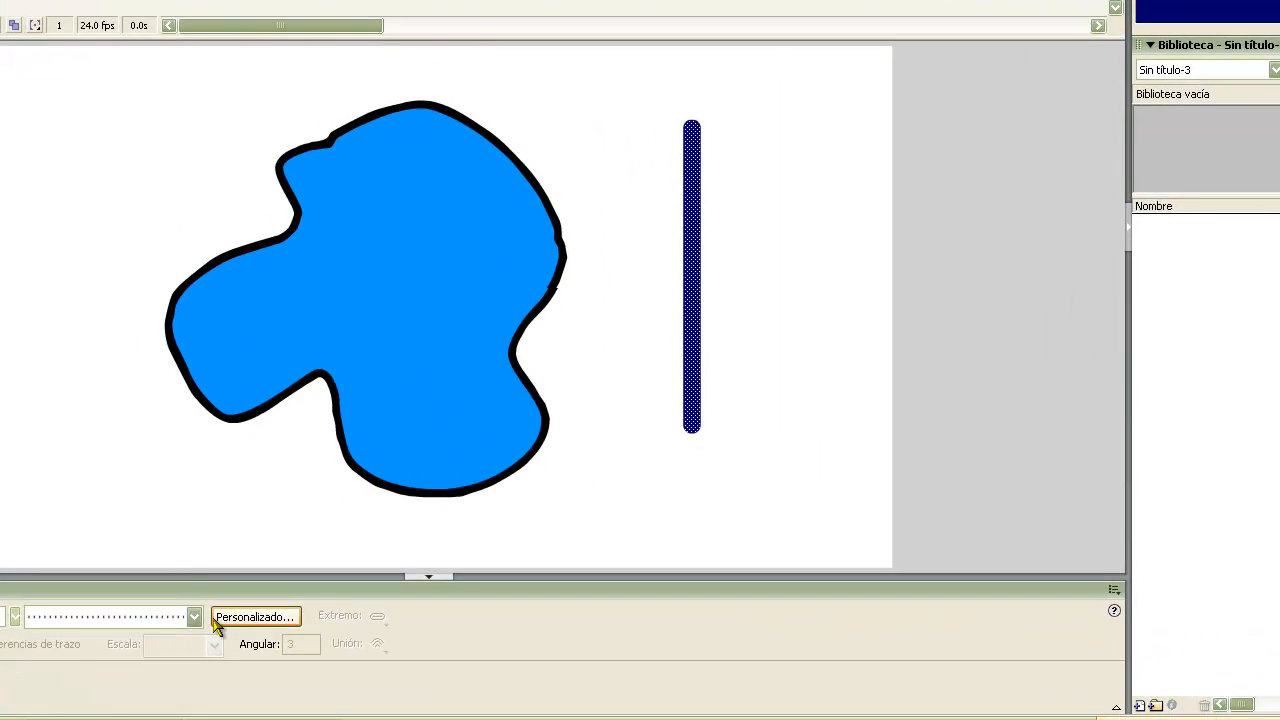
Try a custom stroke style with Vaivén set to Con rebote and Tipo set to Discontinuo, and cancel it.
{"action": "left_click", "coordinate": [262, 617]}
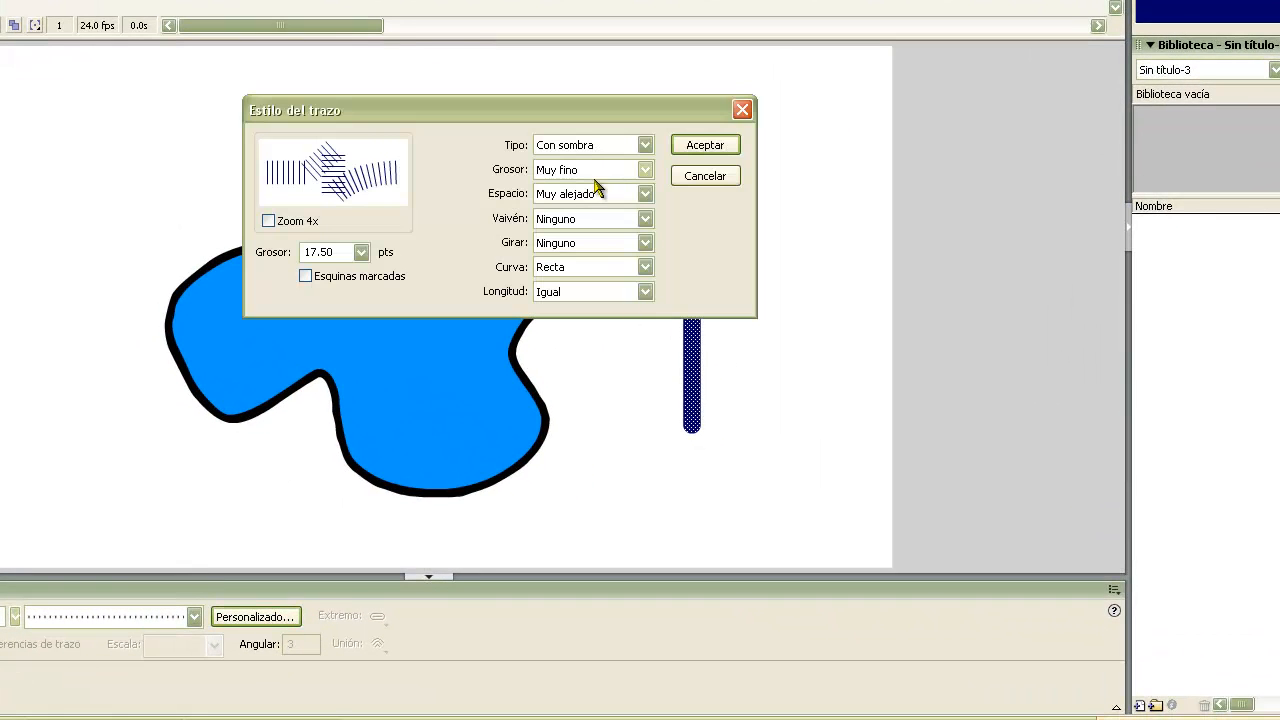
{"action": "left_click", "coordinate": [608, 218]}
{"action": "left_click", "coordinate": [614, 250]}
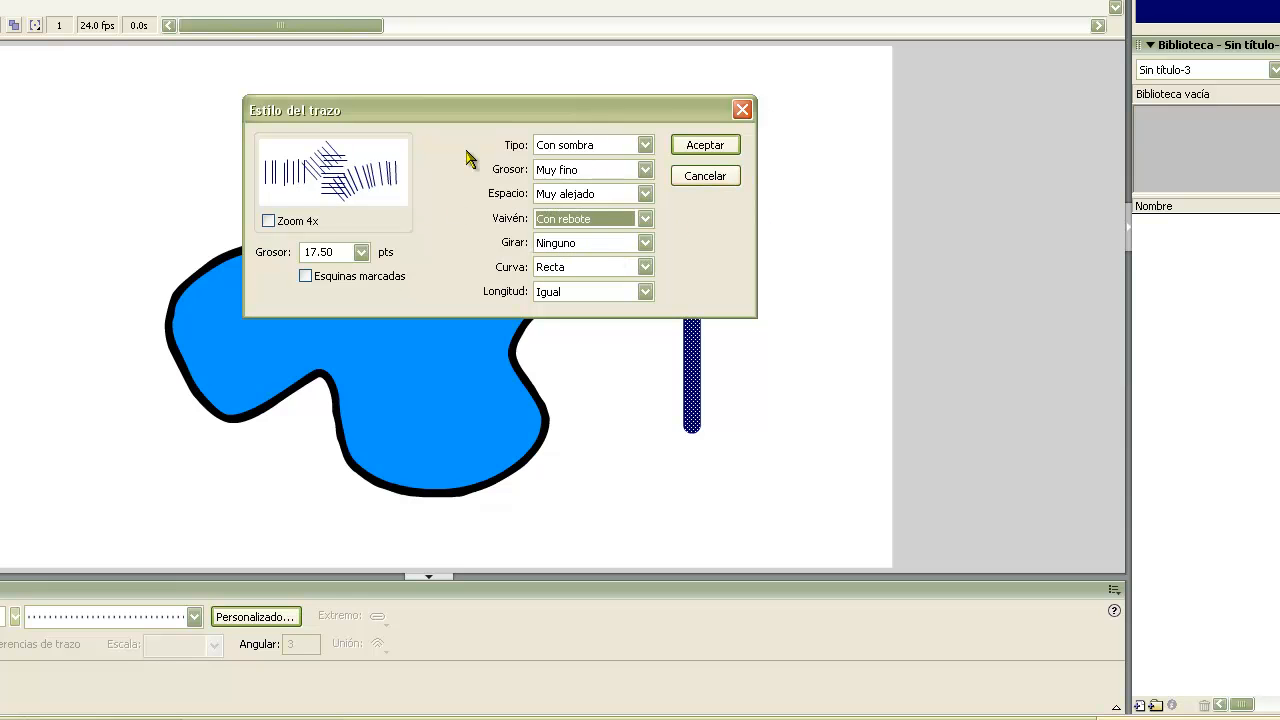
{"action": "left_click", "coordinate": [614, 147]}
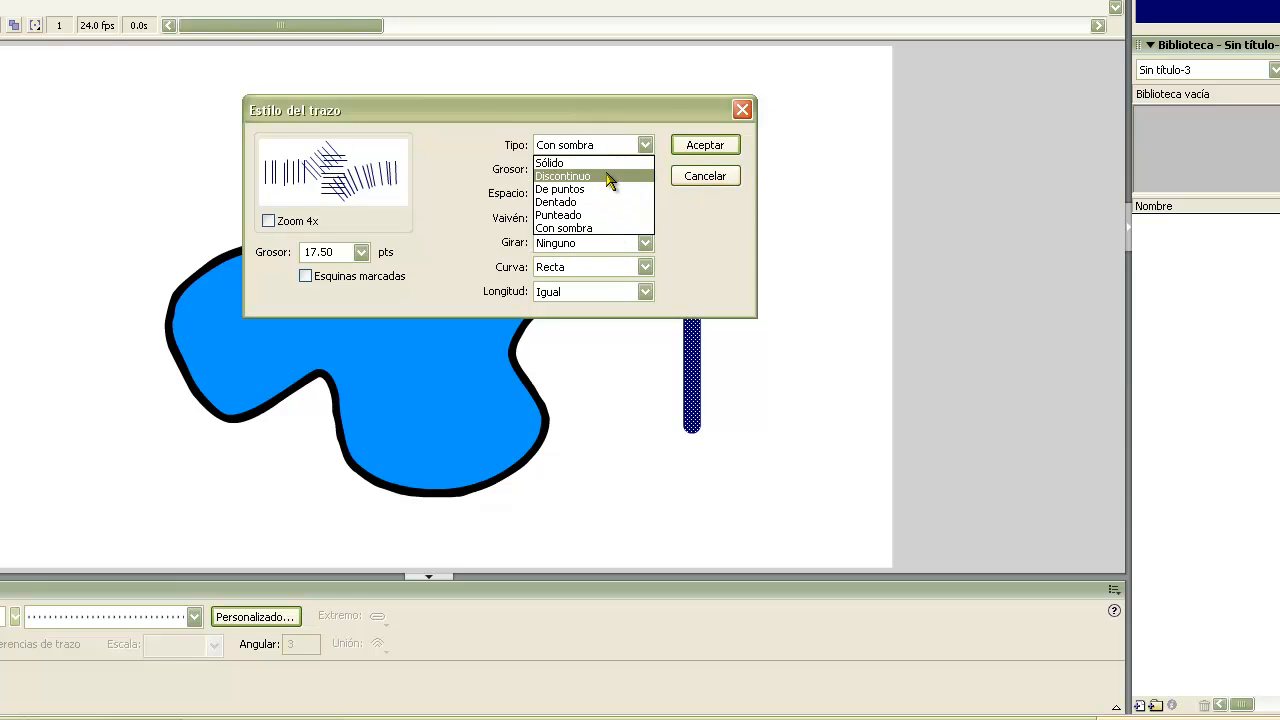
{"action": "left_click", "coordinate": [608, 176]}
{"action": "left_click", "coordinate": [710, 178]}
{"action": "left_click", "coordinate": [725, 180]}
{"action": "left_click", "coordinate": [691, 166]}
Apply the Sólido stroke style to the vertical line and reselect the line.
{"action": "left_click", "coordinate": [70, 617]}
{"action": "left_click", "coordinate": [81, 652]}
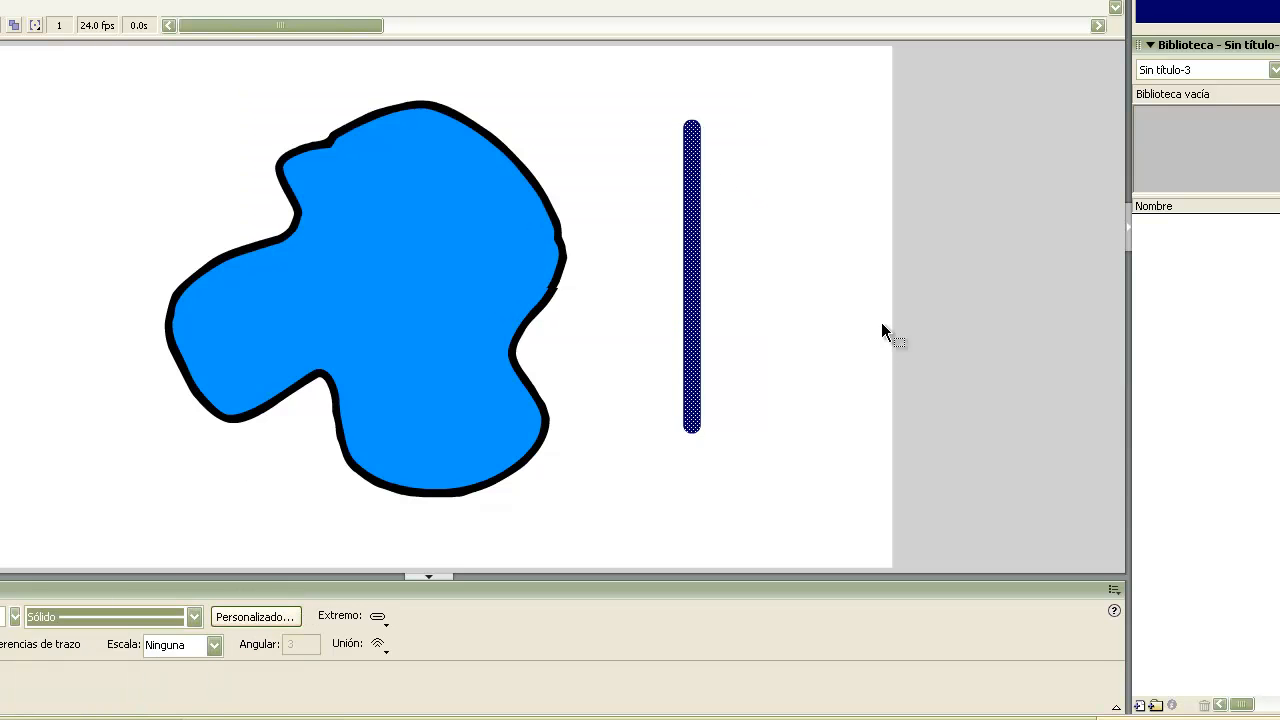
{"action": "left_click", "coordinate": [880, 321]}
{"action": "left_click", "coordinate": [691, 261]}
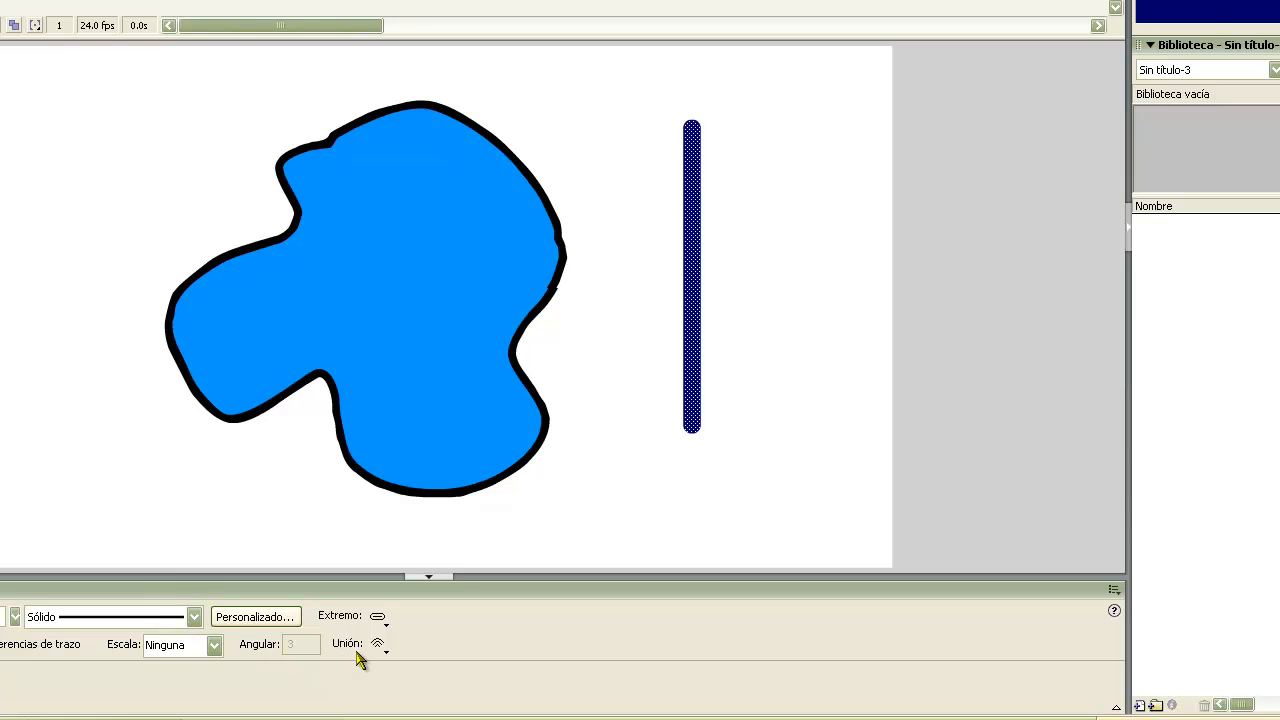
{"action": "left_click", "coordinate": [789, 352]}
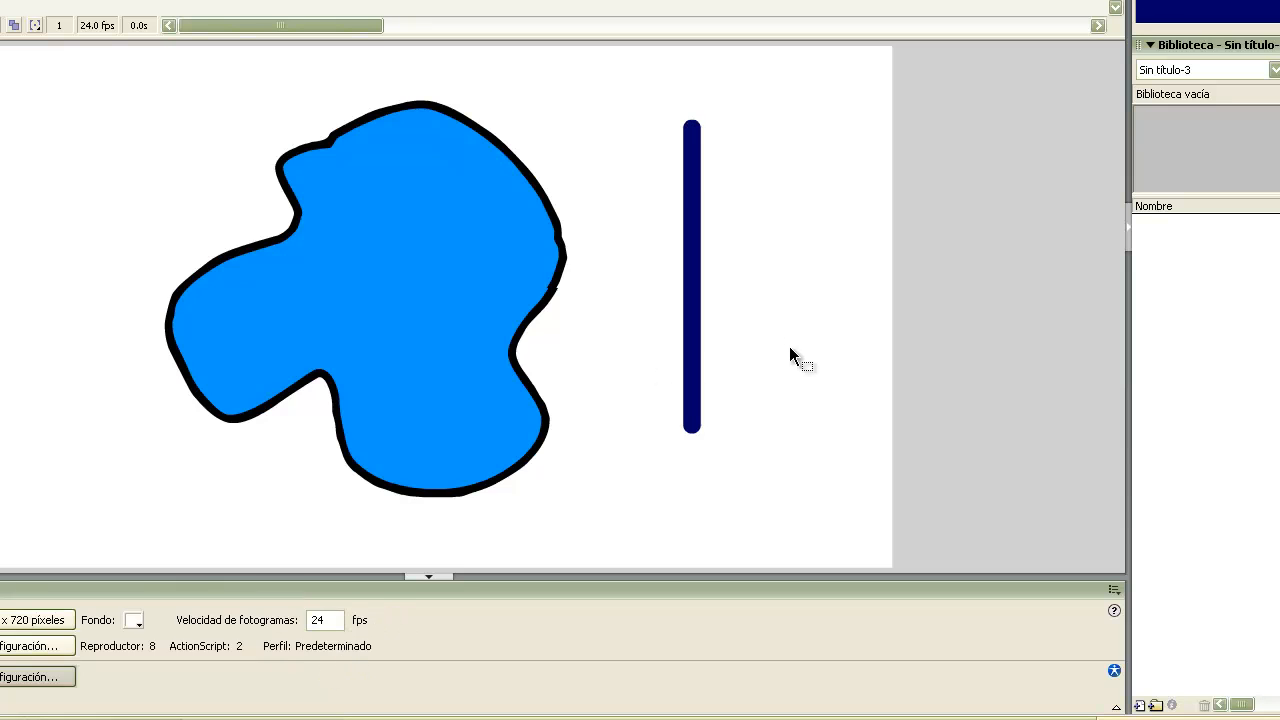
{"action": "left_click", "coordinate": [697, 284]}
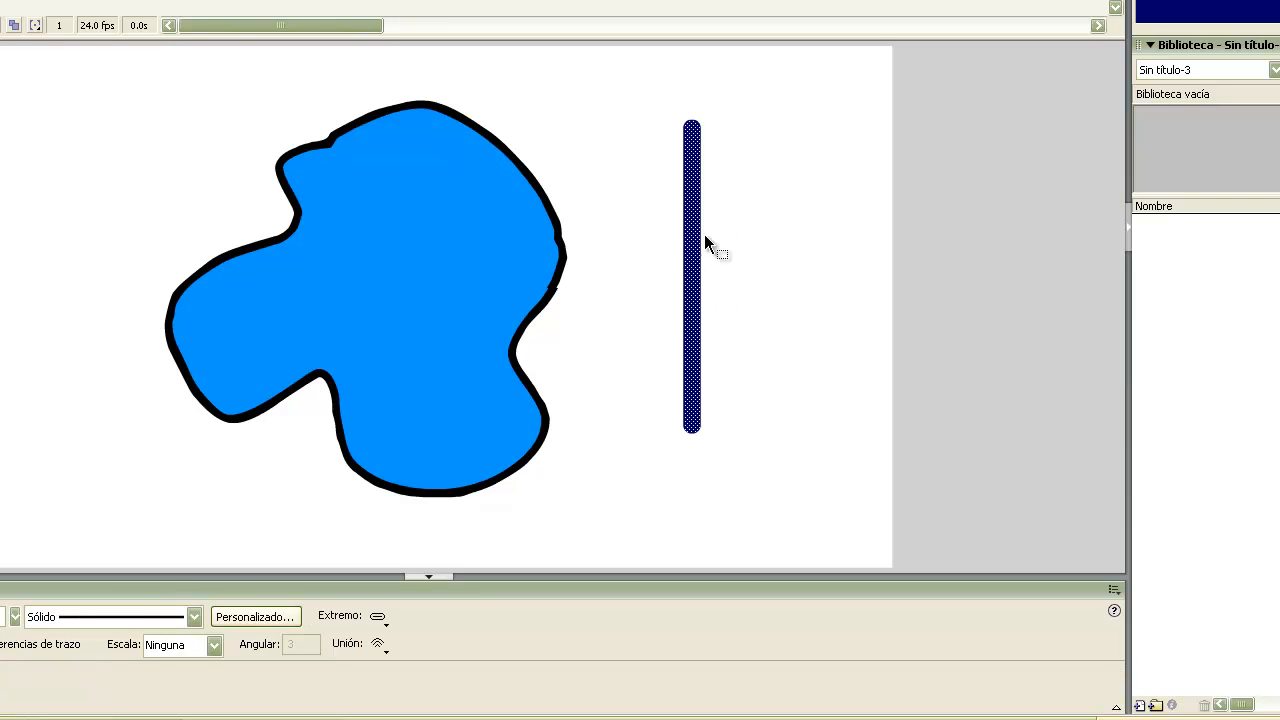
Try the Ninguno end cap on a selected part of the vertical line.
{"action": "left_click", "coordinate": [735, 125]}
{"action": "left_click_drag", "start_coordinate": [670, 98], "coordinate": [759, 165]}
{"action": "left_click", "coordinate": [765, 175]}
{"action": "left_click_drag", "start_coordinate": [791, 266], "coordinate": [648, 370]}
{"action": "left_click", "coordinate": [383, 618]}
{"action": "left_click", "coordinate": [405, 637]}
{"action": "left_click", "coordinate": [623, 487]}
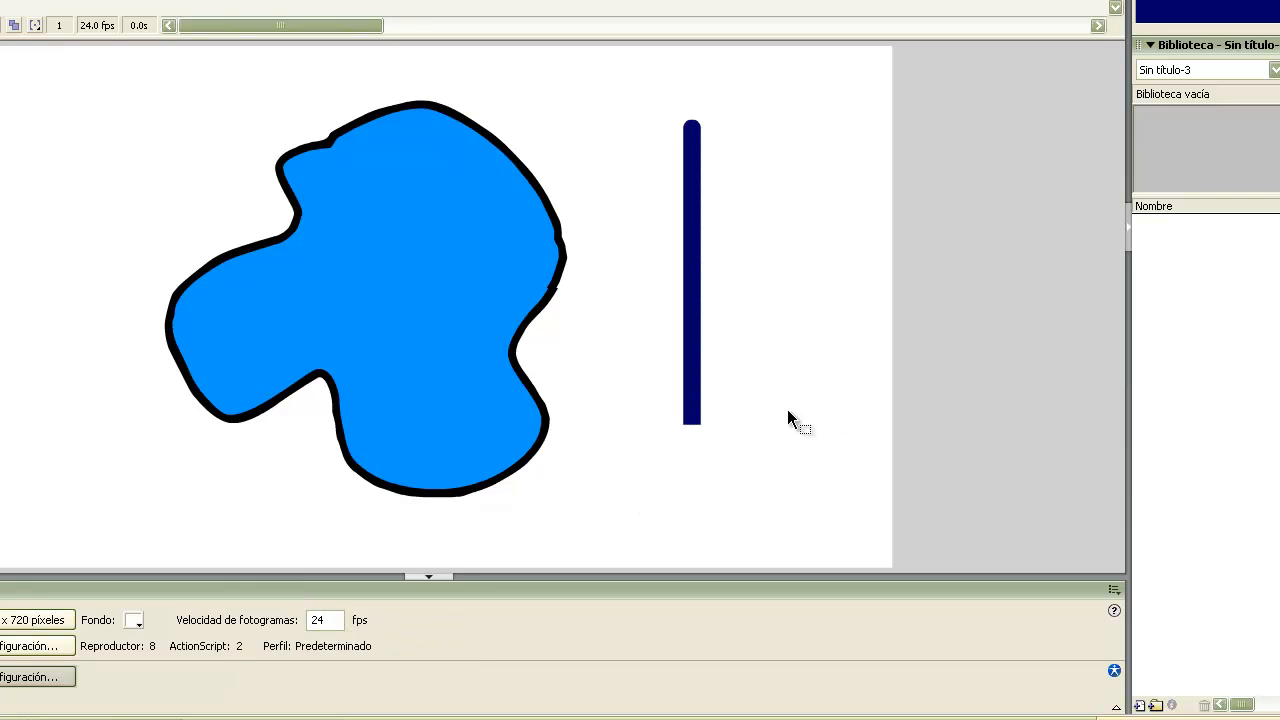
Select the whole vertical line and set its end cap to Ninguno.
{"action": "left_click_drag", "start_coordinate": [665, 378], "coordinate": [771, 470]}
{"action": "left_click", "coordinate": [793, 341]}
{"action": "left_click", "coordinate": [692, 240]}
{"action": "left_click", "coordinate": [383, 620]}
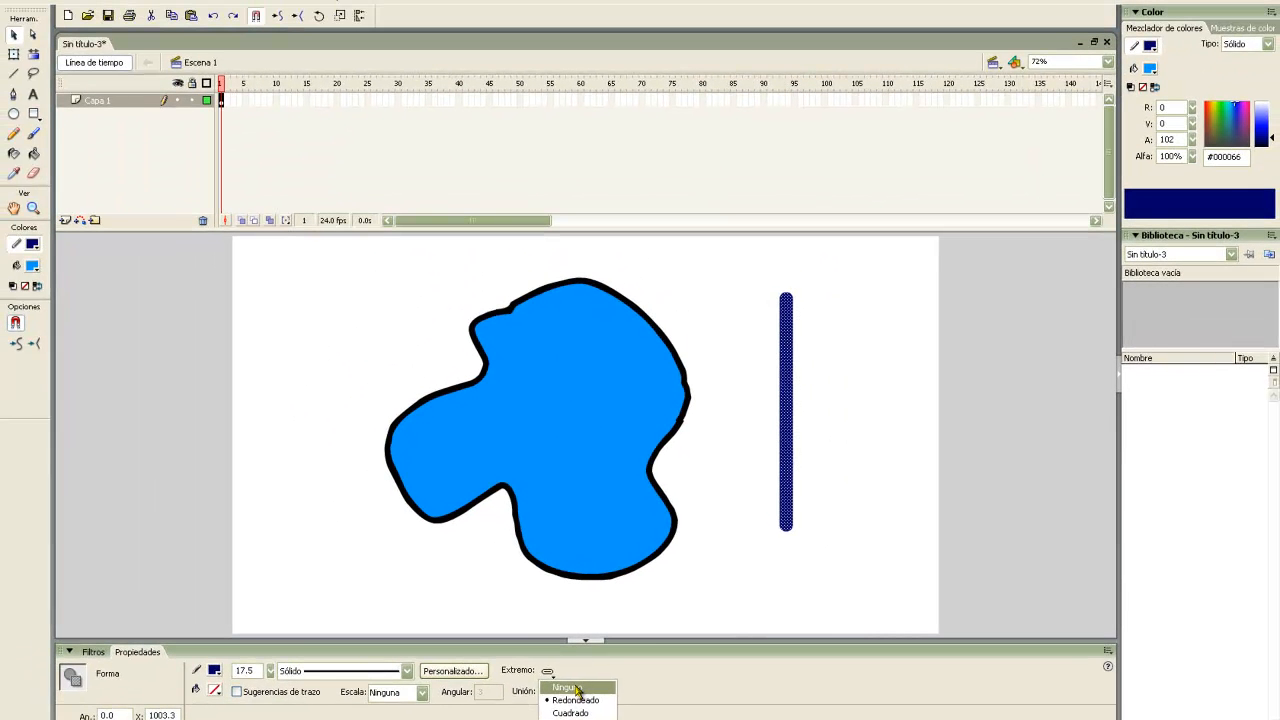
{"action": "left_click", "coordinate": [427, 643]}
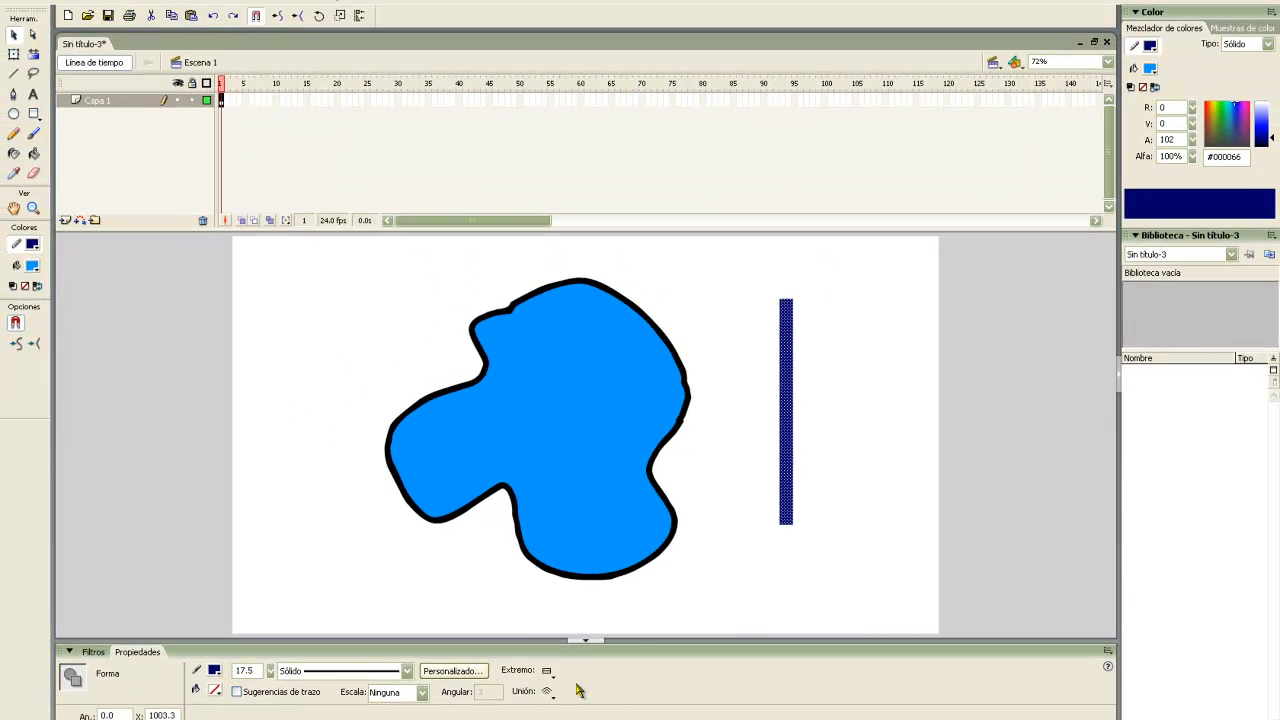
Compare the Redondeado and Cuadrado end caps on the vertical line, ending with Cuadrado.
{"action": "left_click", "coordinate": [547, 671]}
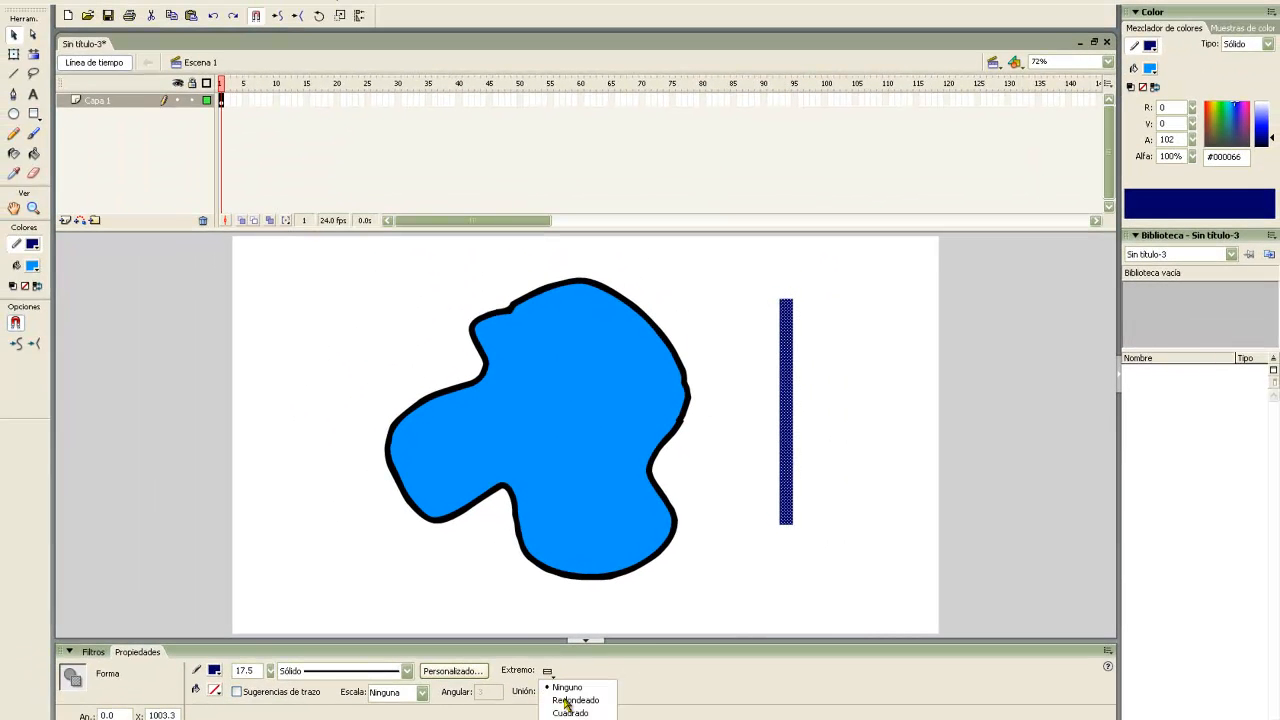
{"action": "left_click", "coordinate": [575, 698]}
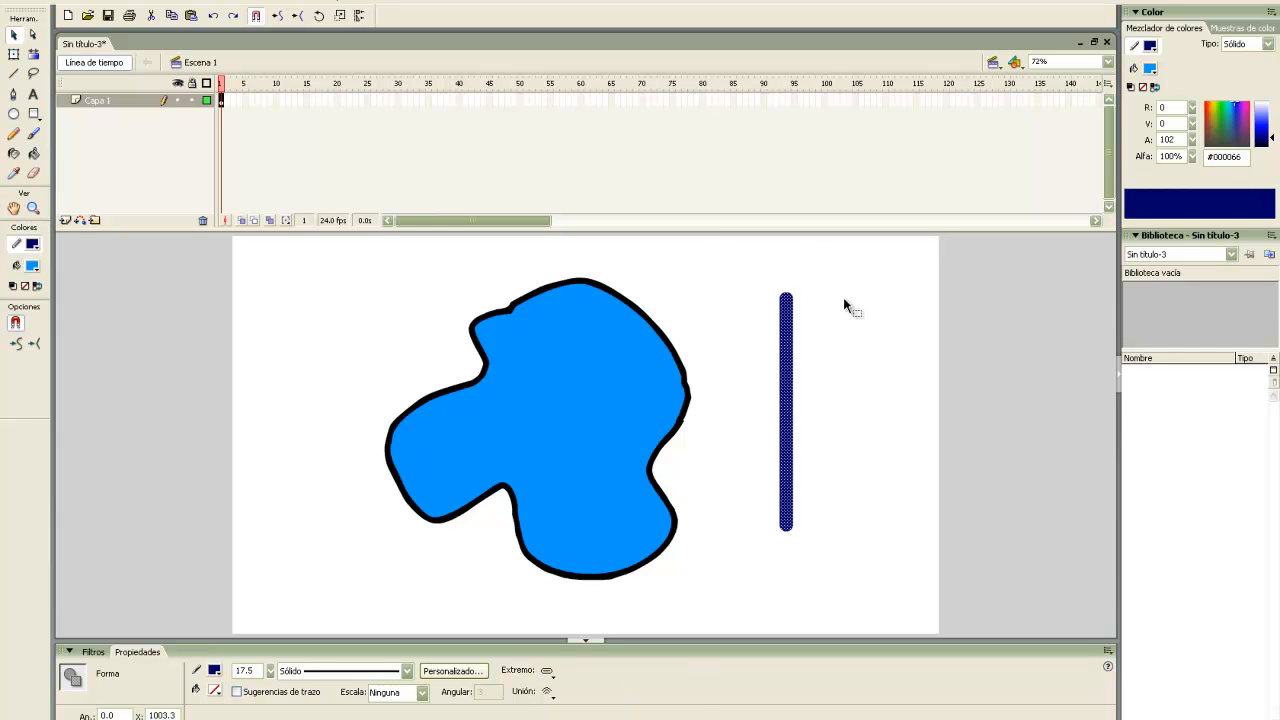
{"action": "left_click", "coordinate": [548, 672]}
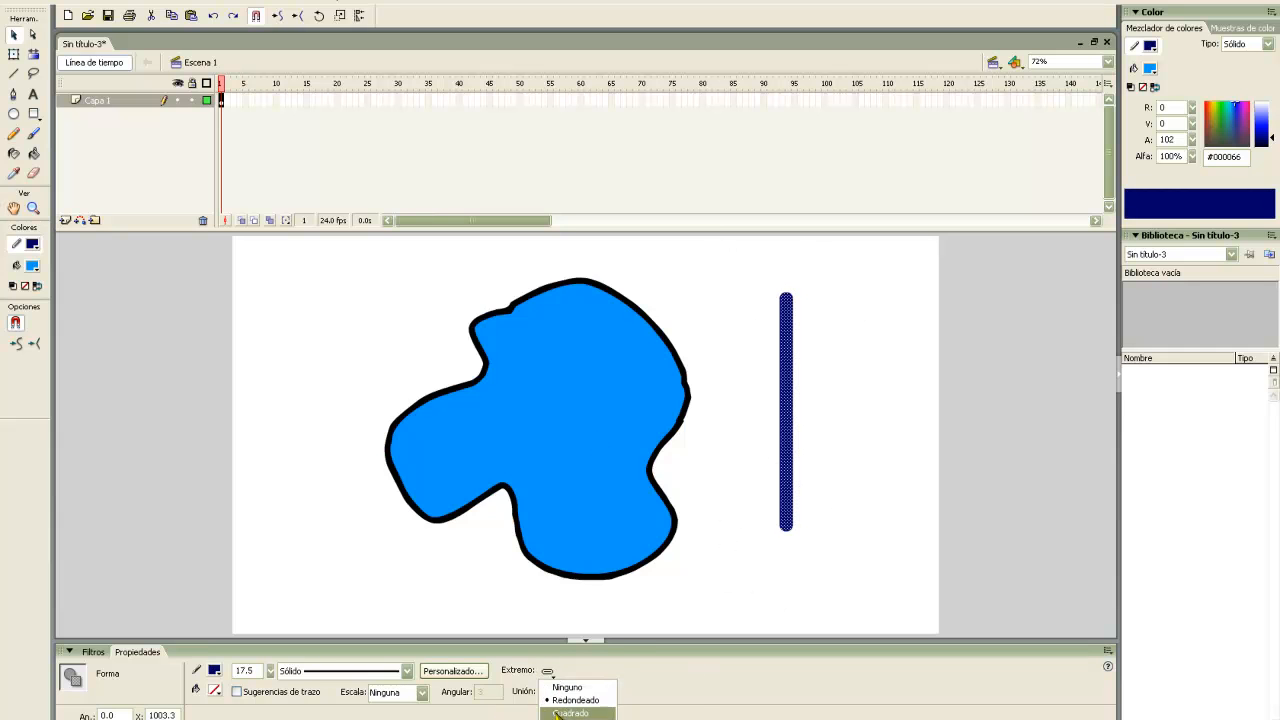
{"action": "left_click", "coordinate": [562, 712]}
{"action": "left_click", "coordinate": [794, 525]}
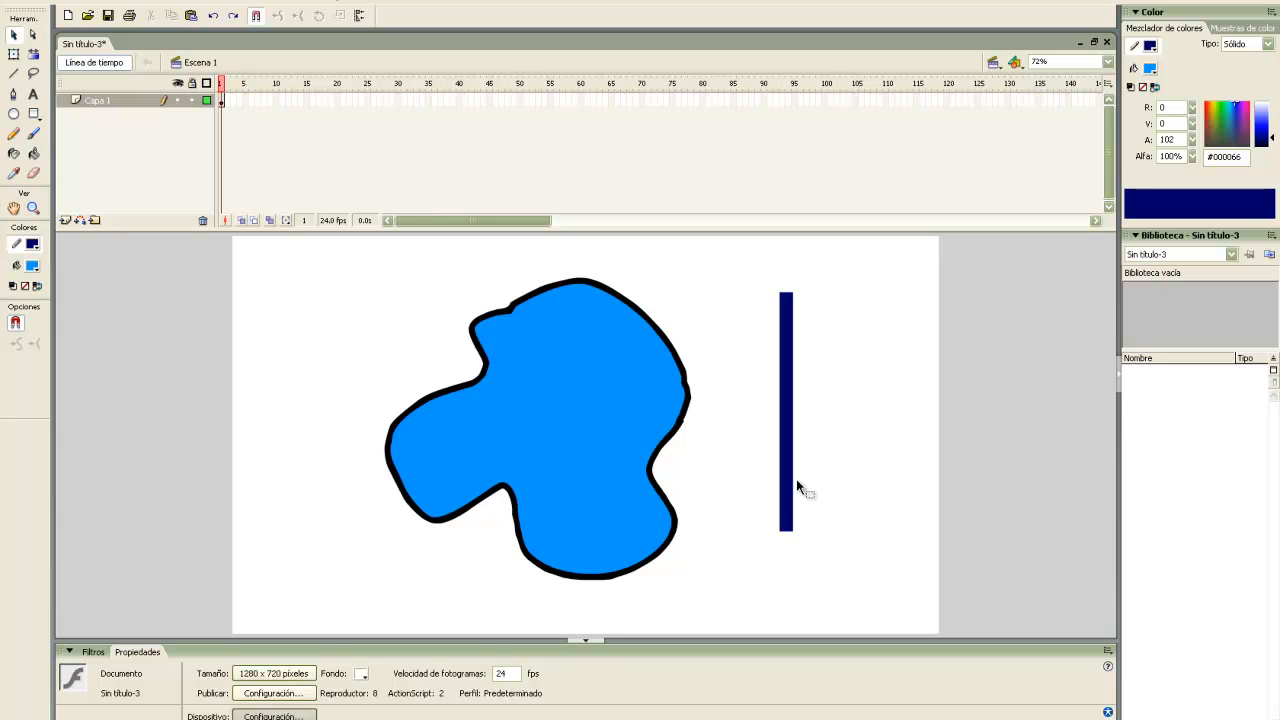
Reselect the vertical line and set its end cap to Redondeado.
{"action": "left_click", "coordinate": [788, 482]}
{"action": "left_click", "coordinate": [548, 672]}
{"action": "left_click", "coordinate": [562, 699]}
Try the Angular join on the vertical line, return the join to Redondeado and reselect the line.
{"action": "left_click", "coordinate": [548, 692]}
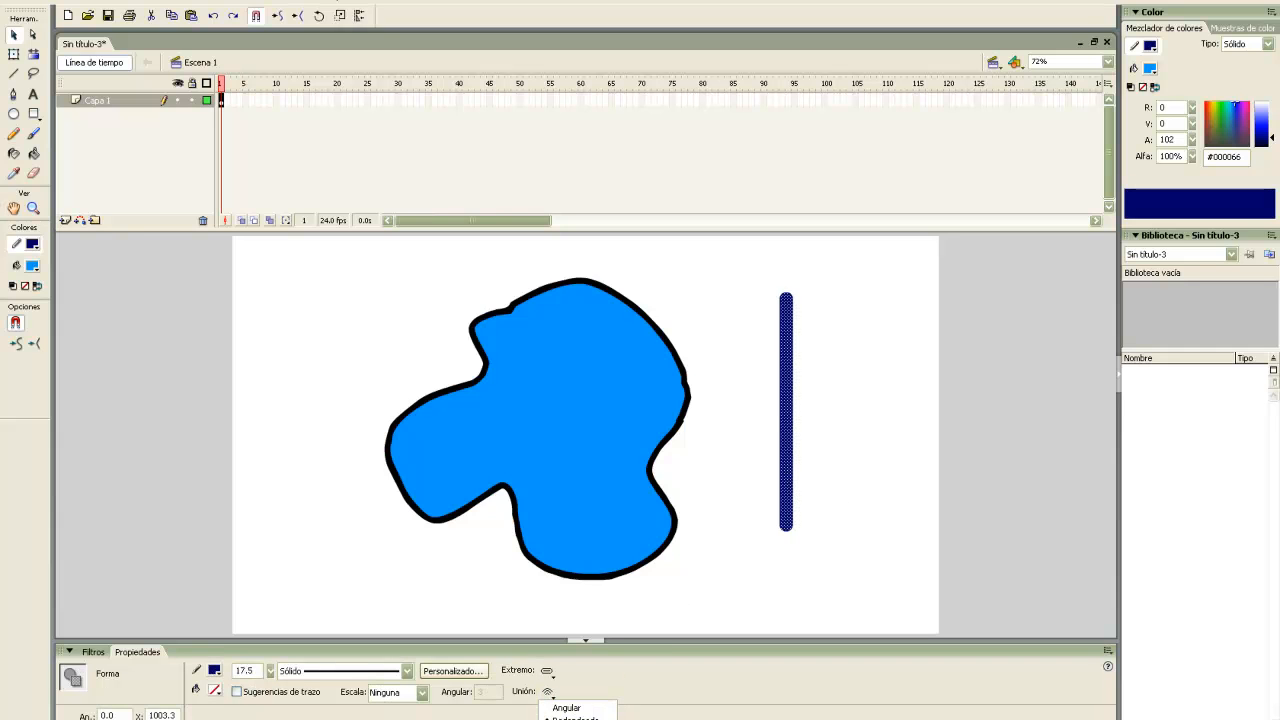
{"action": "left_click", "coordinate": [566, 707]}
{"action": "left_click", "coordinate": [548, 692]}
{"action": "left_click", "coordinate": [566, 712]}
{"action": "left_click", "coordinate": [894, 340]}
{"action": "right_click", "coordinate": [787, 312]}
{"action": "left_click", "coordinate": [794, 309]}
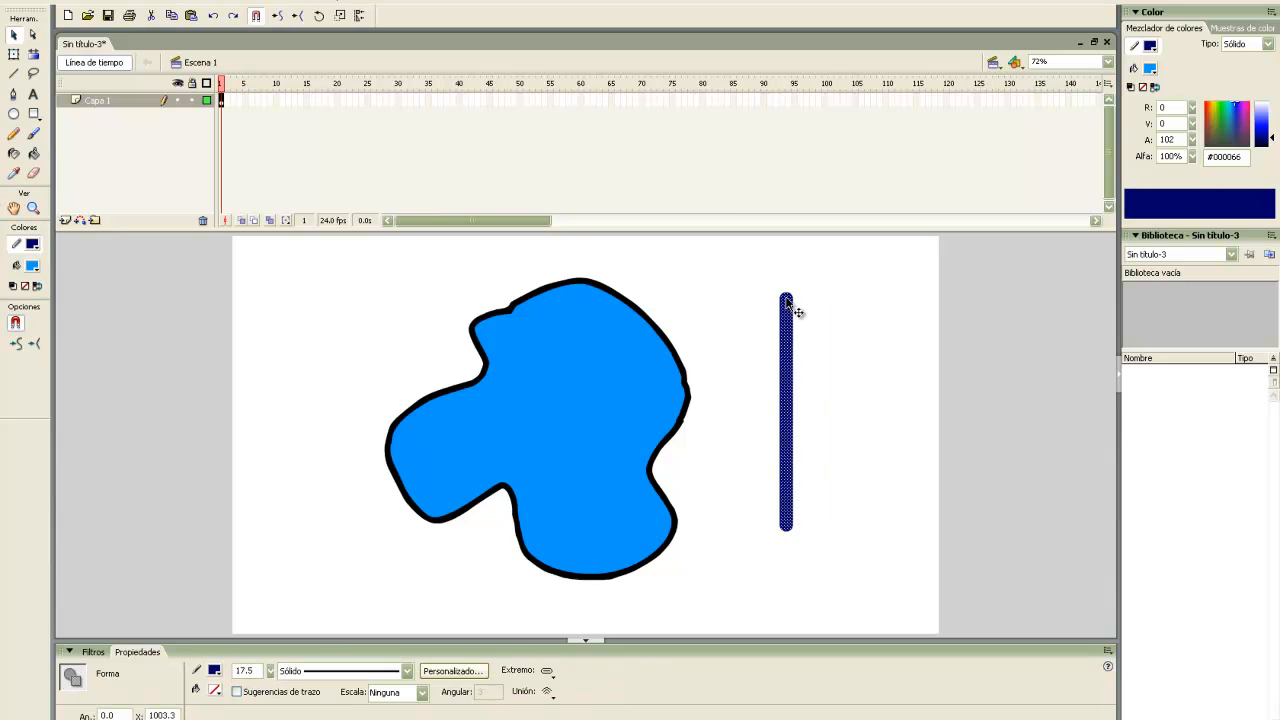
{"action": "left_click", "coordinate": [547, 692]}
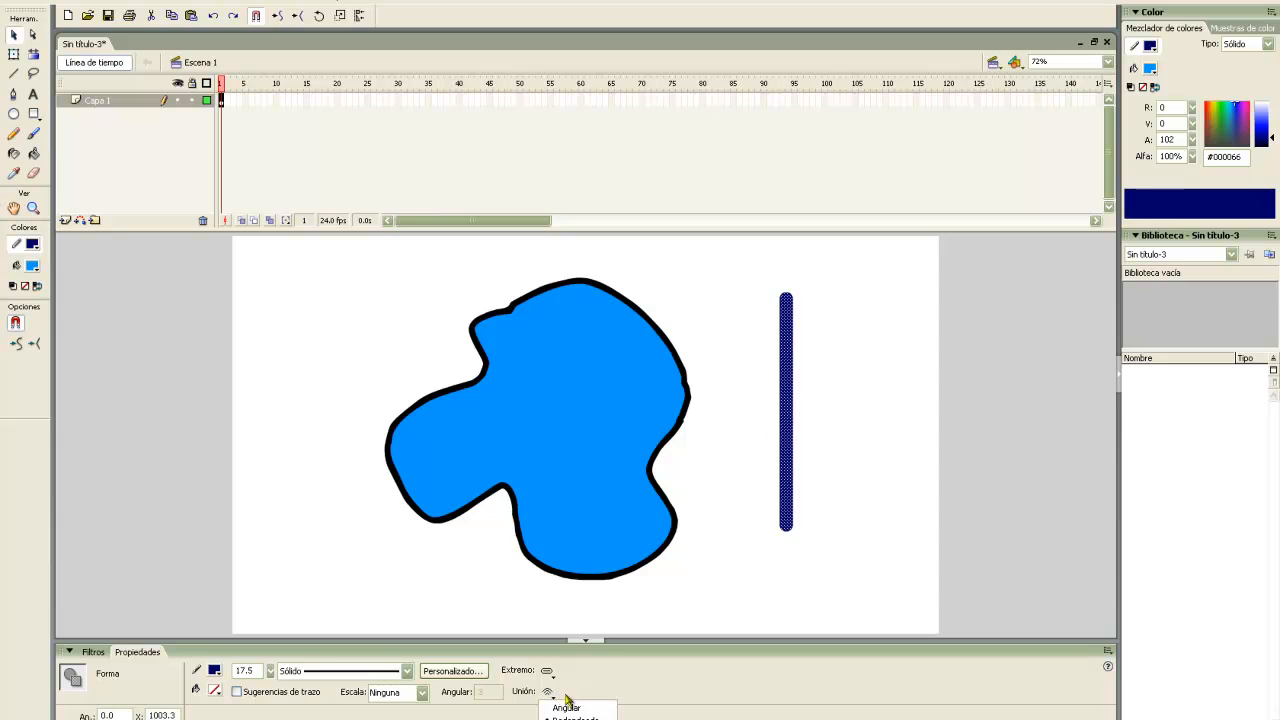
{"action": "left_click", "coordinate": [812, 357]}
{"action": "left_click", "coordinate": [786, 346]}
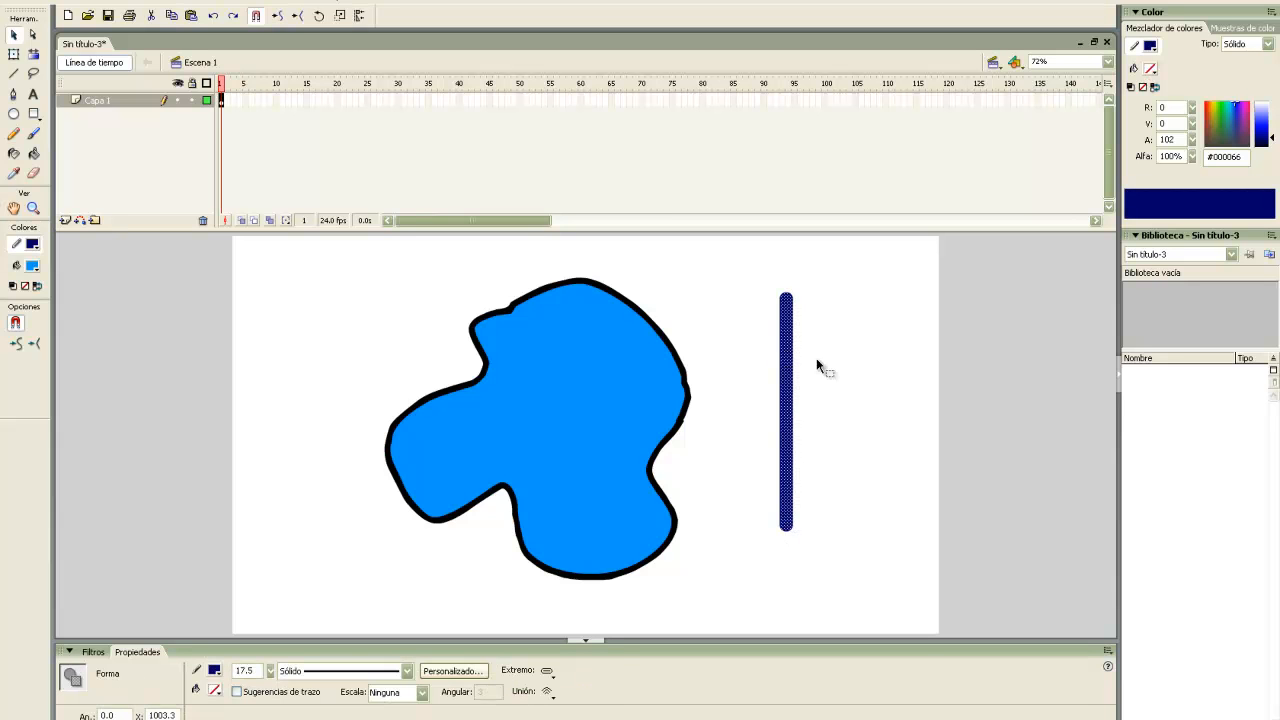
Add a shorter diagonal stroke running down and to the right from the vertical line's lower end.
{"action": "right_click", "coordinate": [786, 426]}
{"action": "left_click", "coordinate": [820, 522]}
{"action": "left_click_drag", "start_coordinate": [804, 538], "coordinate": [884, 510]}
{"action": "left_click", "coordinate": [832, 422]}
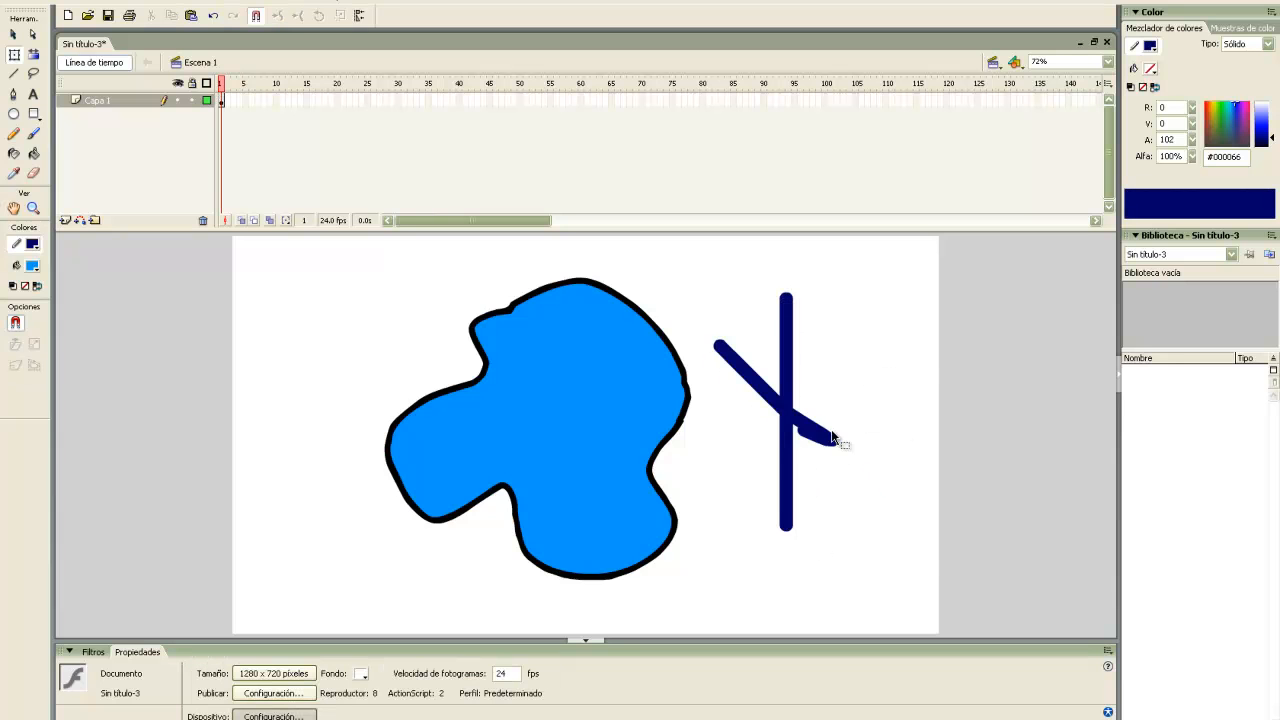
{"action": "left_click", "coordinate": [780, 406]}
{"action": "left_click_drag", "start_coordinate": [776, 404], "coordinate": [860, 562]}
{"action": "left_click", "coordinate": [880, 562]}
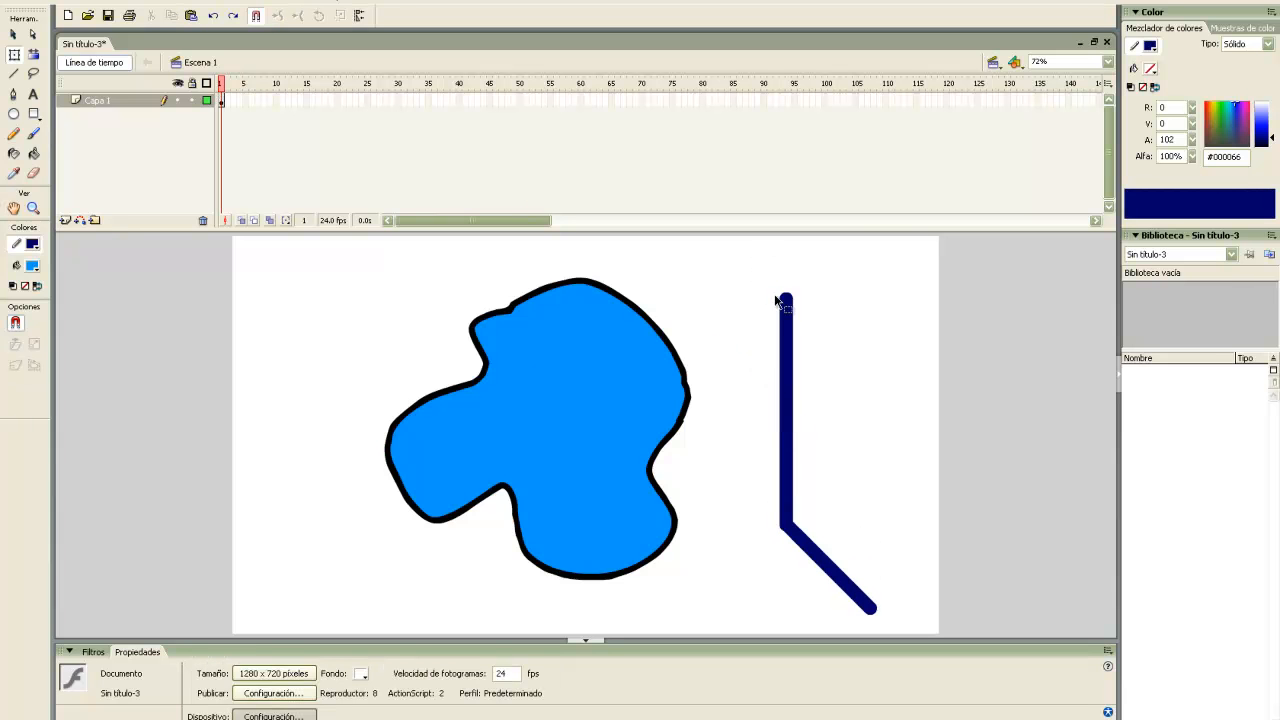
Try closing the dark blue strokes into a triangle and filling its inside, undoing the fill and the closing edge.
{"action": "left_click_drag", "start_coordinate": [789, 297], "coordinate": [911, 597]}
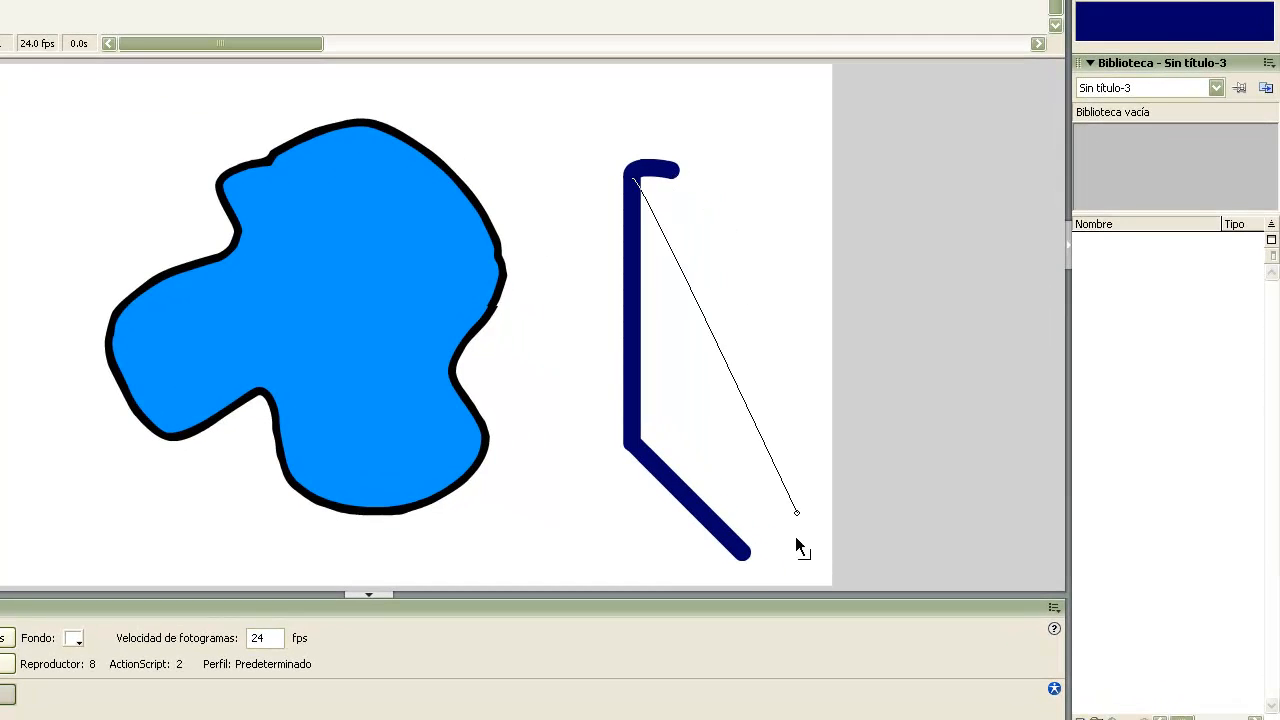
{"action": "left_click_drag", "start_coordinate": [796, 538], "coordinate": [746, 548]}
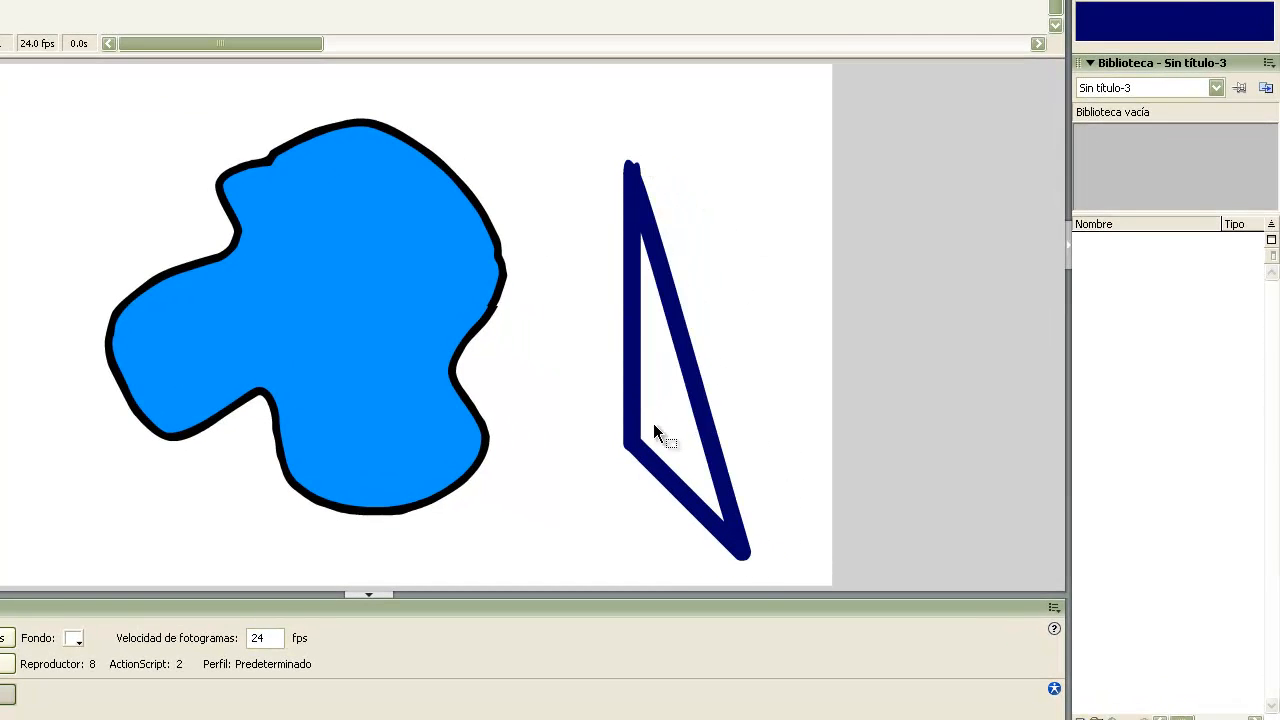
{"action": "key", "text": "k"}
{"action": "left_click", "coordinate": [676, 413]}
{"action": "key", "text": "ctrl+z"}
{"action": "key", "text": "ctrl+z"}
Select all the connected dark blue strokes beside the blue shape.
{"action": "left_click_drag", "start_coordinate": [594, 122], "coordinate": [830, 595]}
{"action": "key", "text": "F8"}
{"action": "key", "text": "Escape"}
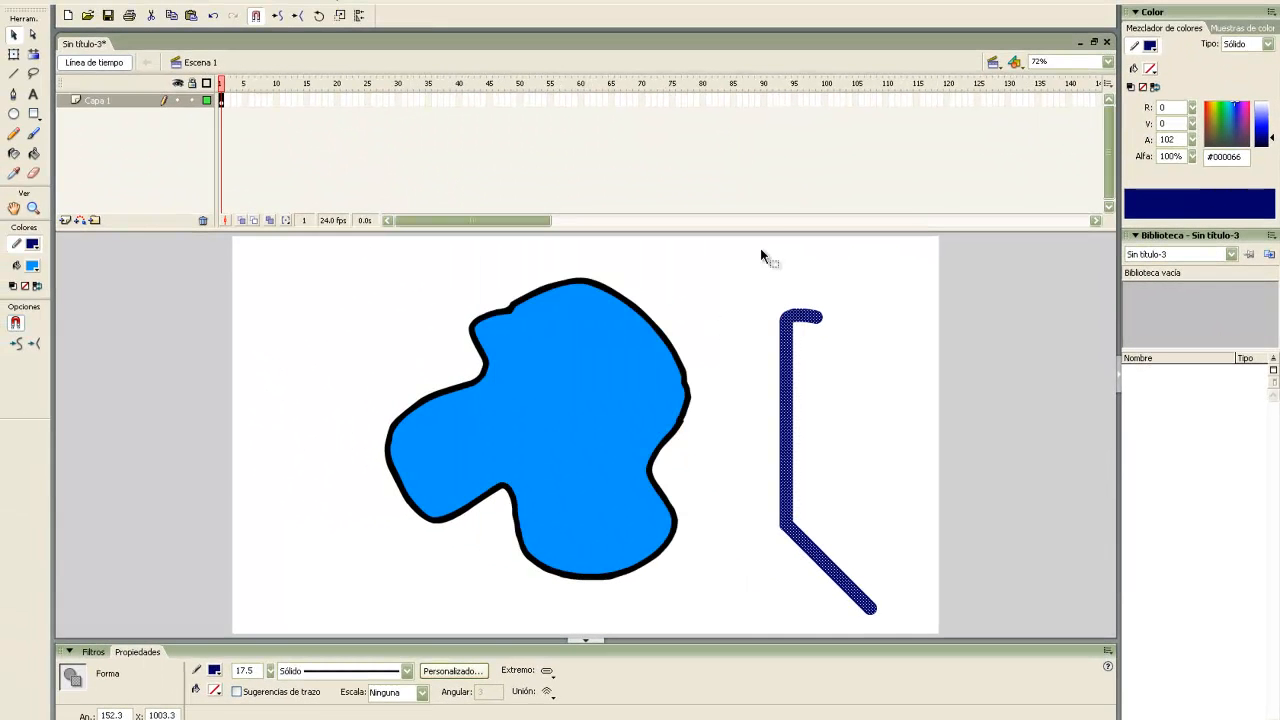
Delete all the dark blue strokes beside the blue shape.
{"action": "left_click", "coordinate": [934, 352]}
{"action": "left_click_drag", "start_coordinate": [852, 269], "coordinate": [765, 656]}
{"action": "key", "text": "Delete"}
{"action": "left_click", "coordinate": [862, 600]}
{"action": "key", "text": "Delete"}
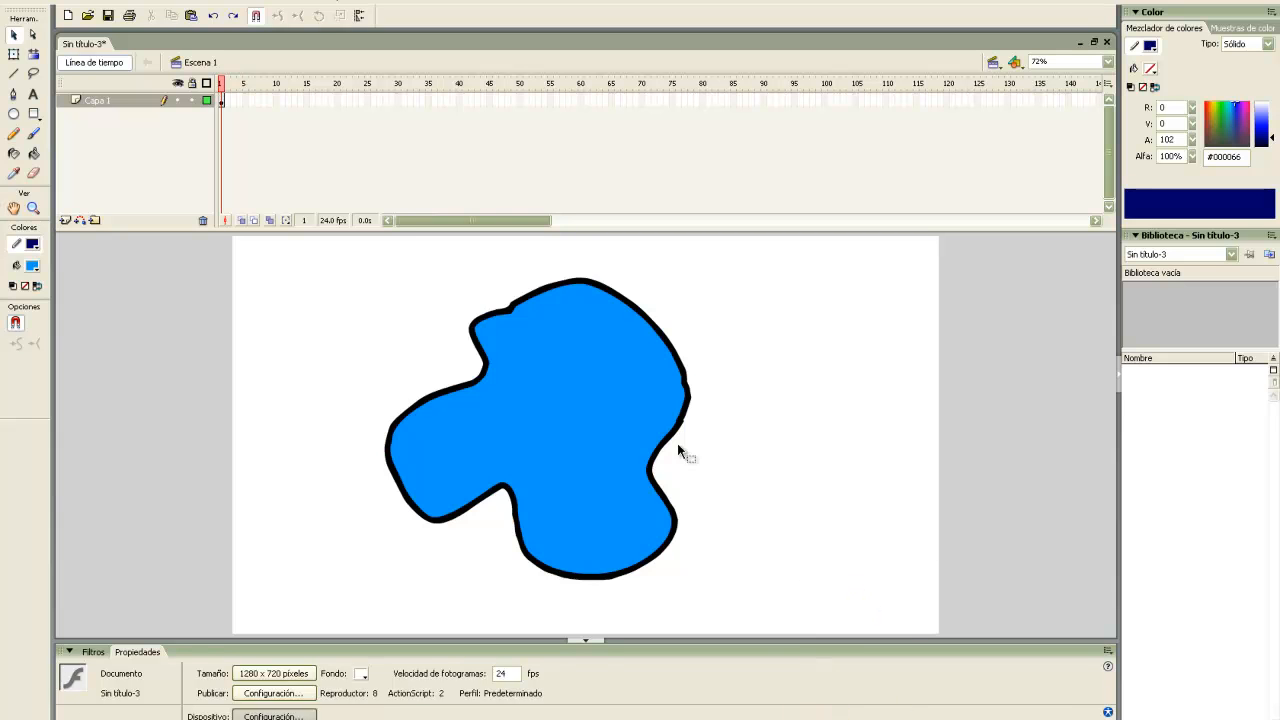
Collapse the object properties area and start a new text block in the empty space beside the blue shape.
{"action": "left_click", "coordinate": [583, 640]}
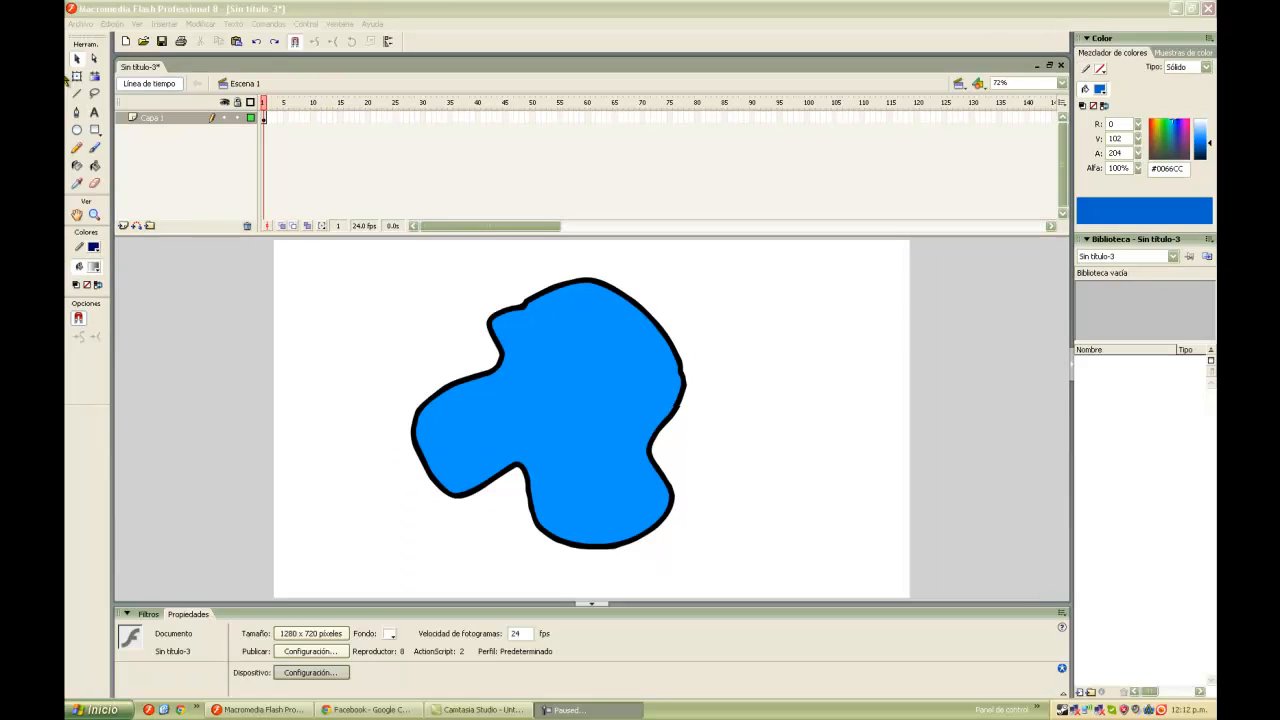
{"action": "left_click", "coordinate": [95, 114]}
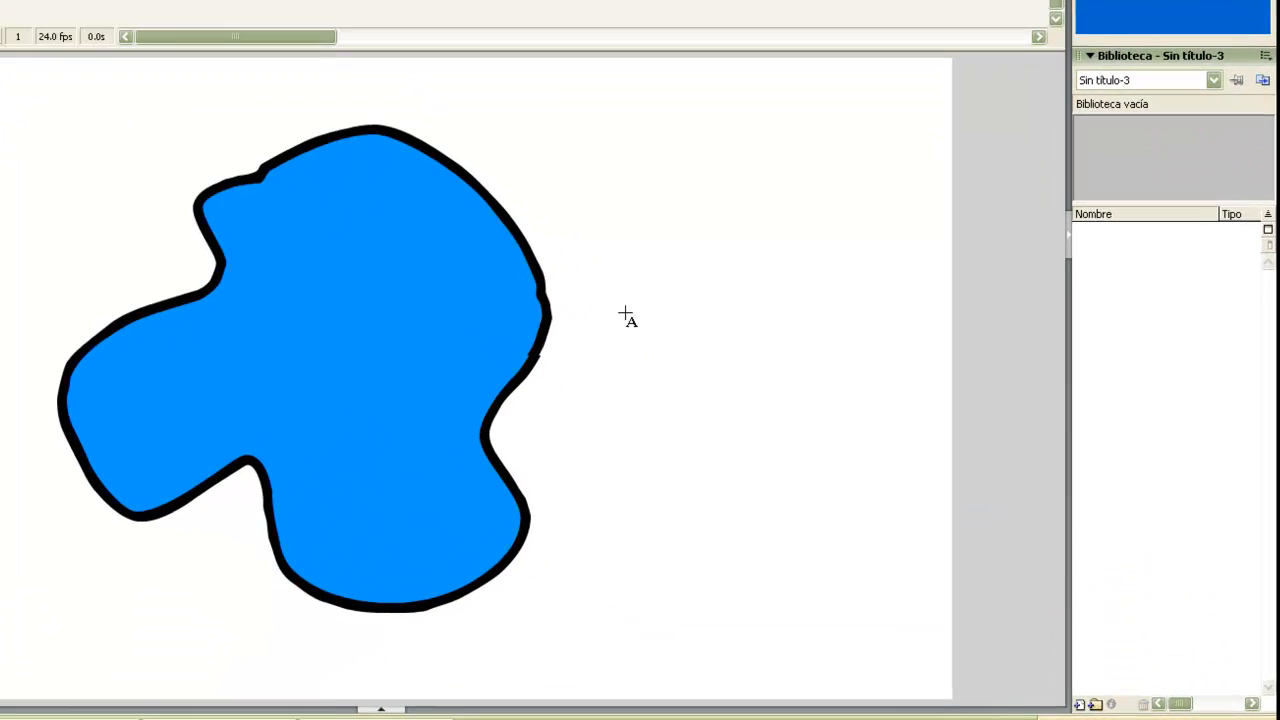
{"action": "left_click", "coordinate": [710, 348]}
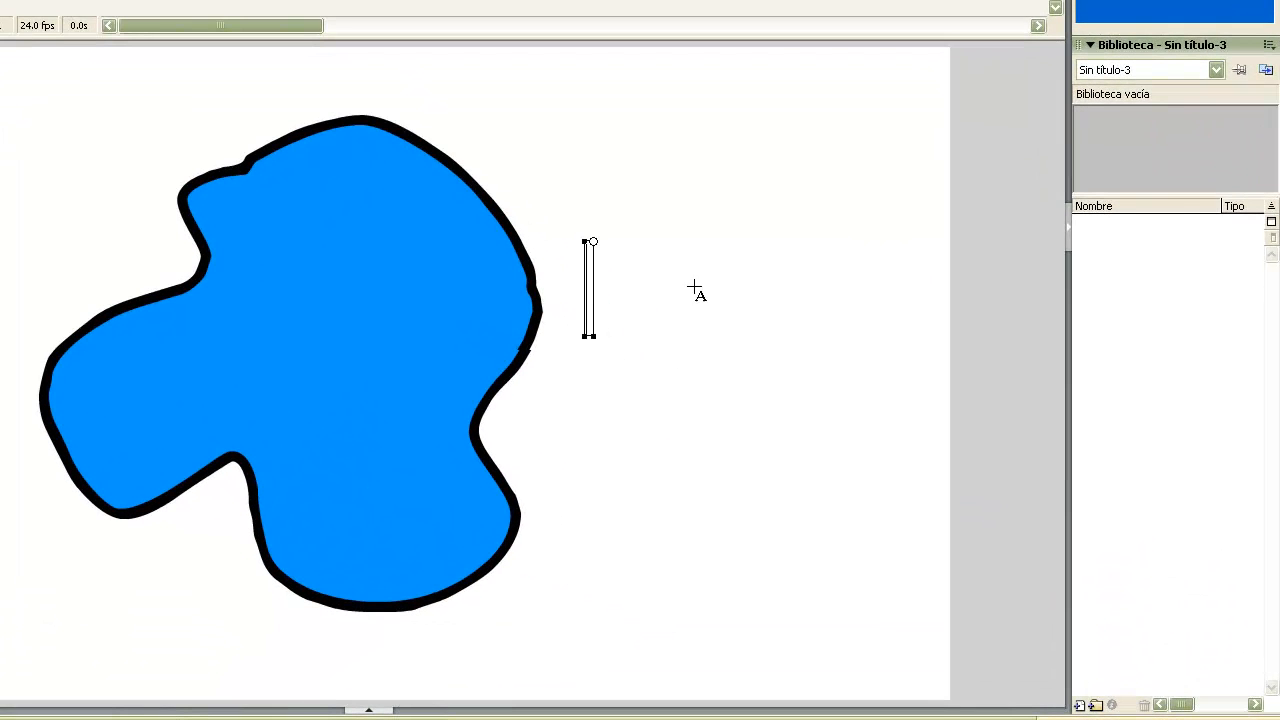
{"action": "type", "text": "MATIAS"}
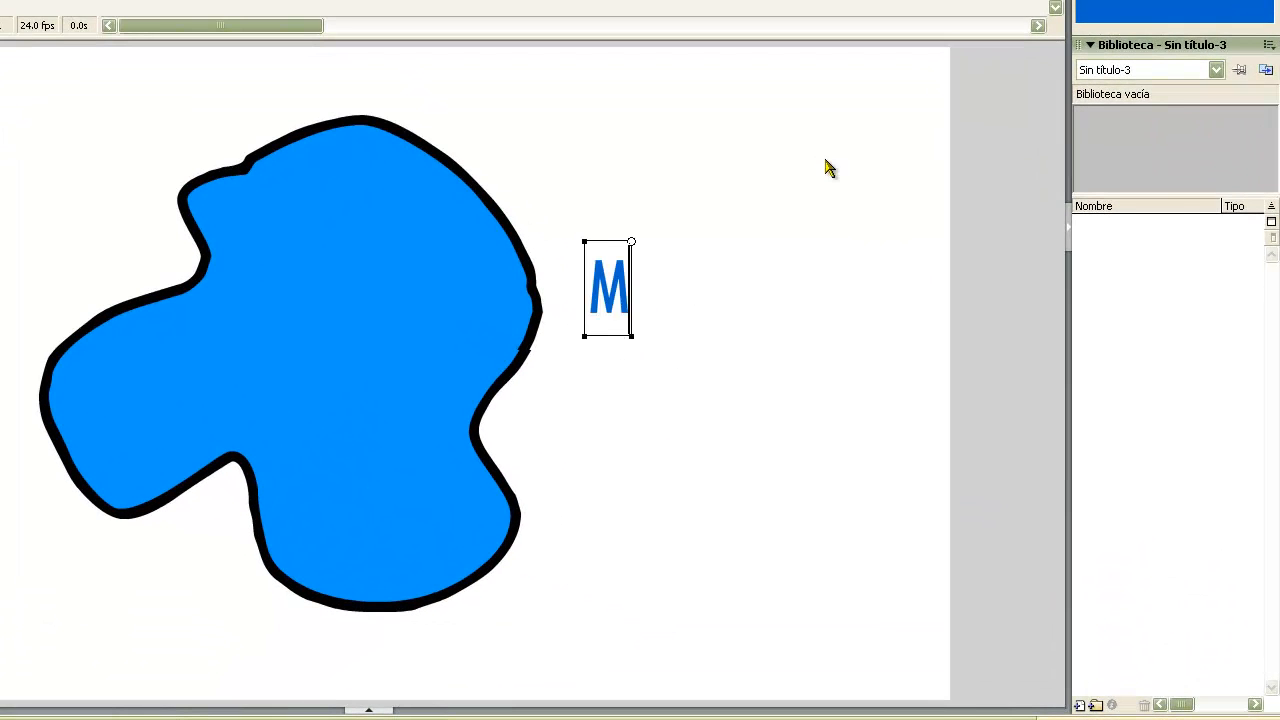
{"action": "key", "text": "BackSpace"}
{"action": "key", "text": "BackSpace"}
{"action": "key", "text": "BackSpace"}
{"action": "key", "text": "BackSpace"}
{"action": "key", "text": "BackSpace"}
{"action": "key", "text": "BackSpace"}
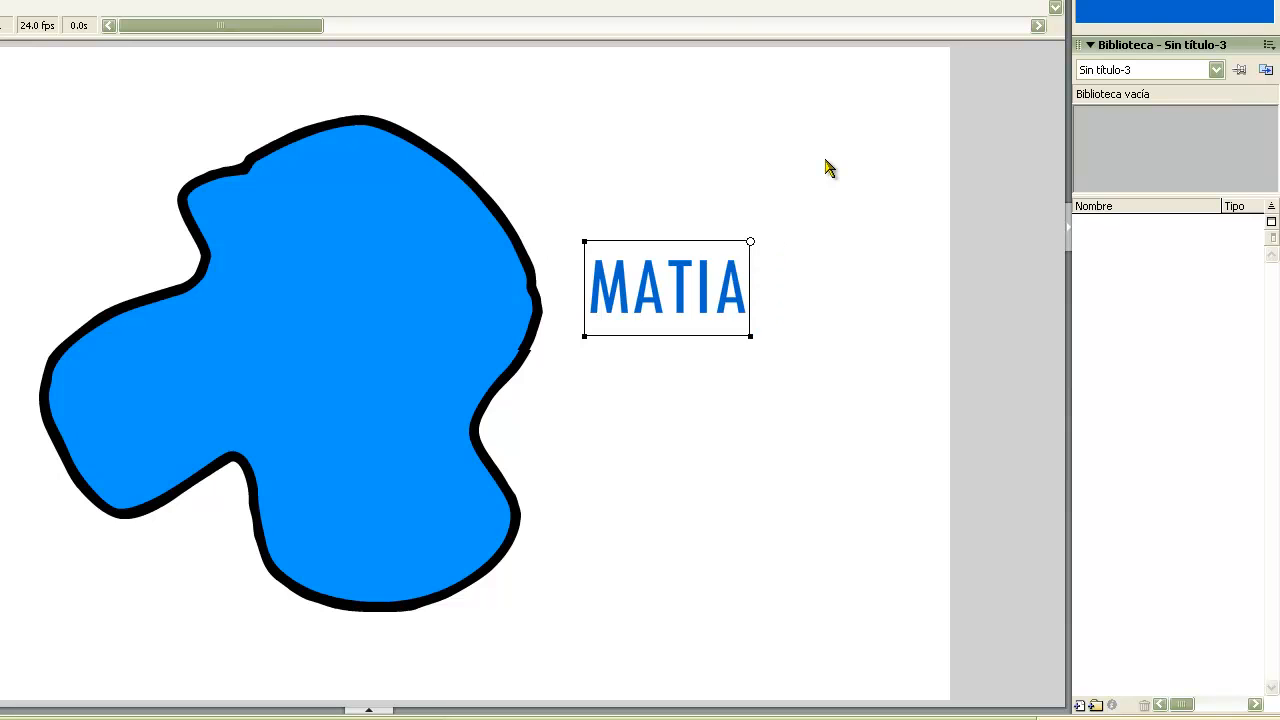
Enter ADDUCO1 in the text block and move the block slightly upward.
{"action": "type", "text": "ADDUCO1"}
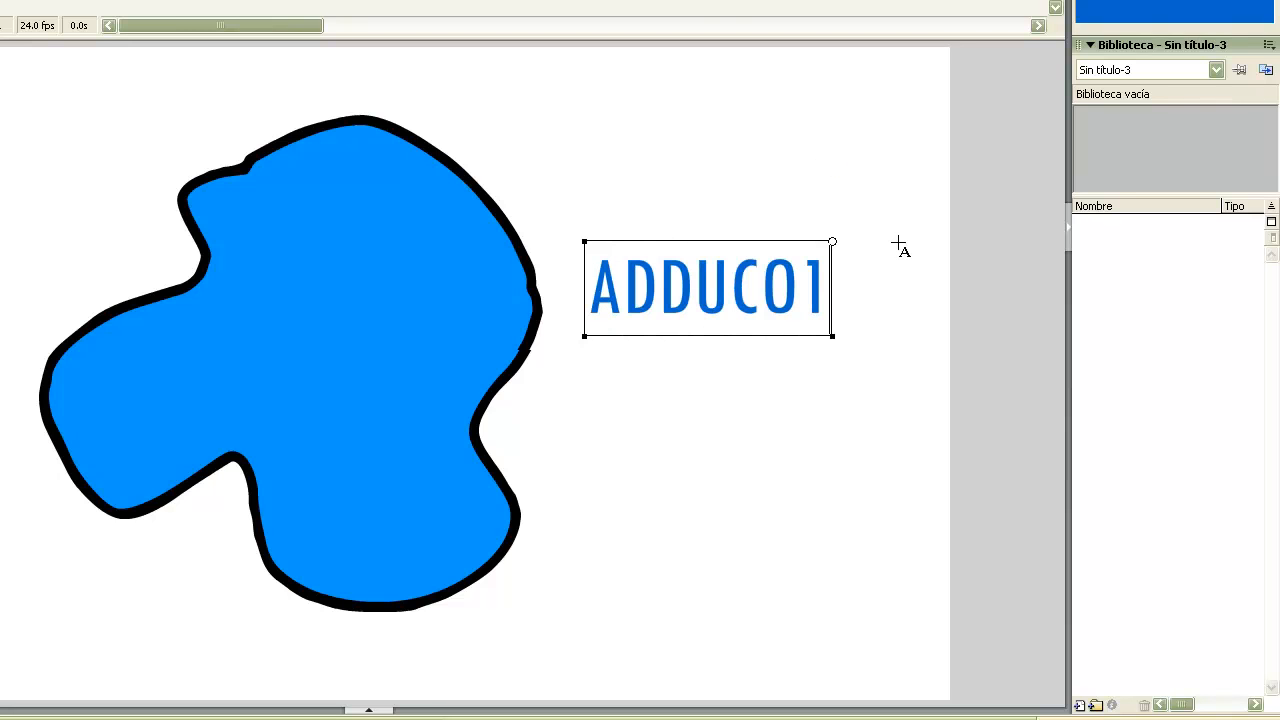
{"action": "key", "text": "Escape"}
{"action": "left_click", "coordinate": [749, 294]}
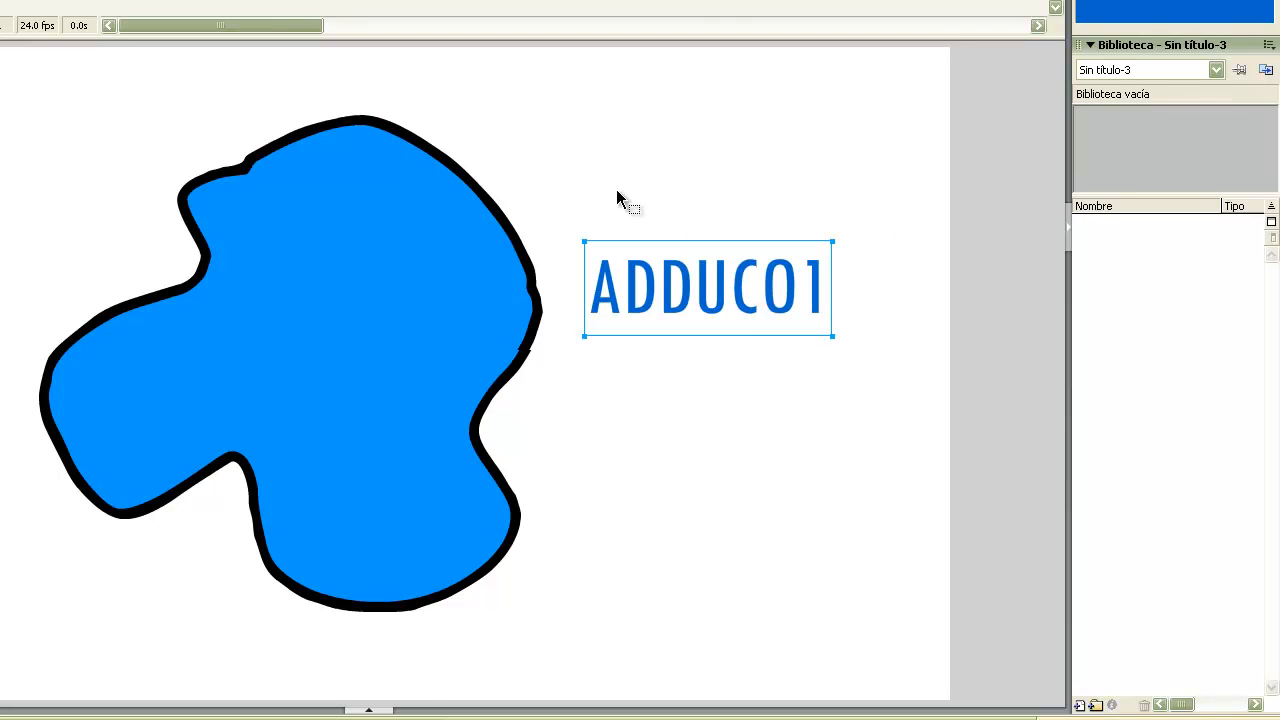
{"action": "left_click_drag", "start_coordinate": [714, 297], "coordinate": [713, 243]}
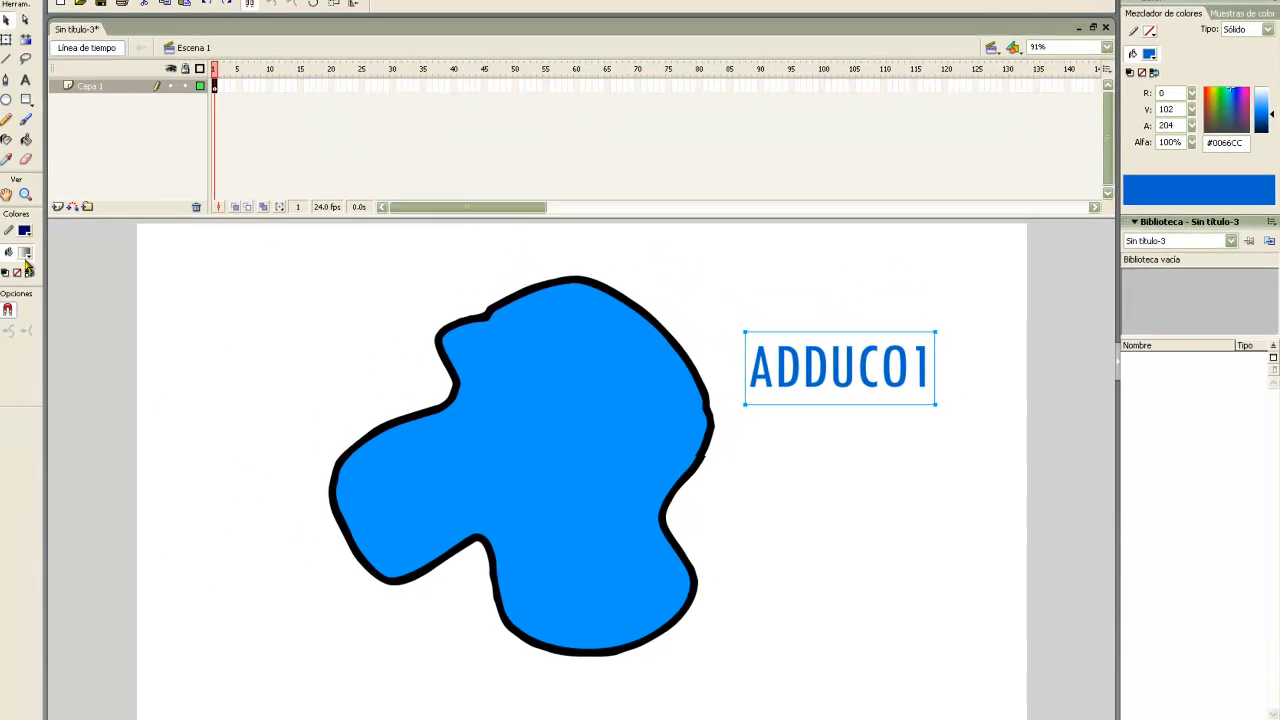
Try #0033CC as the ADDUCO1 text color and settle on #336699.
{"action": "left_click", "coordinate": [25, 254]}
{"action": "left_click", "coordinate": [60, 330]}
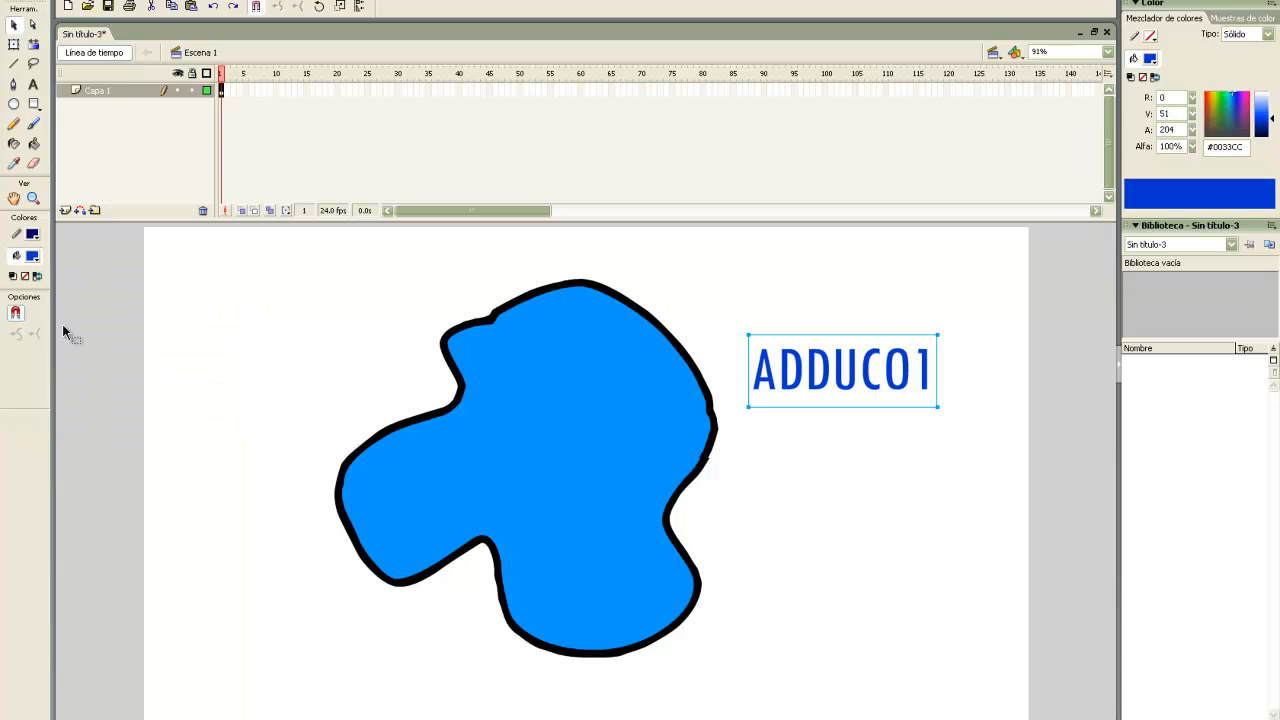
{"action": "left_click", "coordinate": [36, 258]}
{"action": "left_click", "coordinate": [138, 335]}
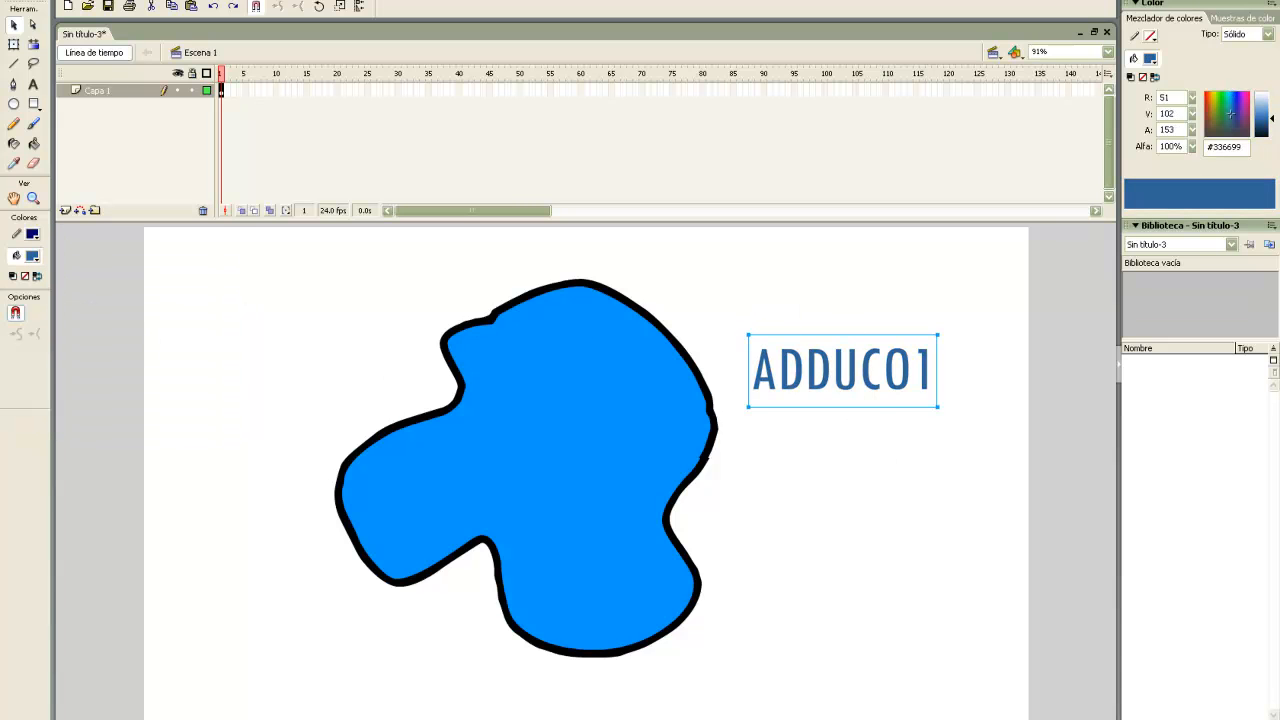
Show the properties of the selected ADDUCO1 text again.
{"action": "left_click", "coordinate": [315, 1]}
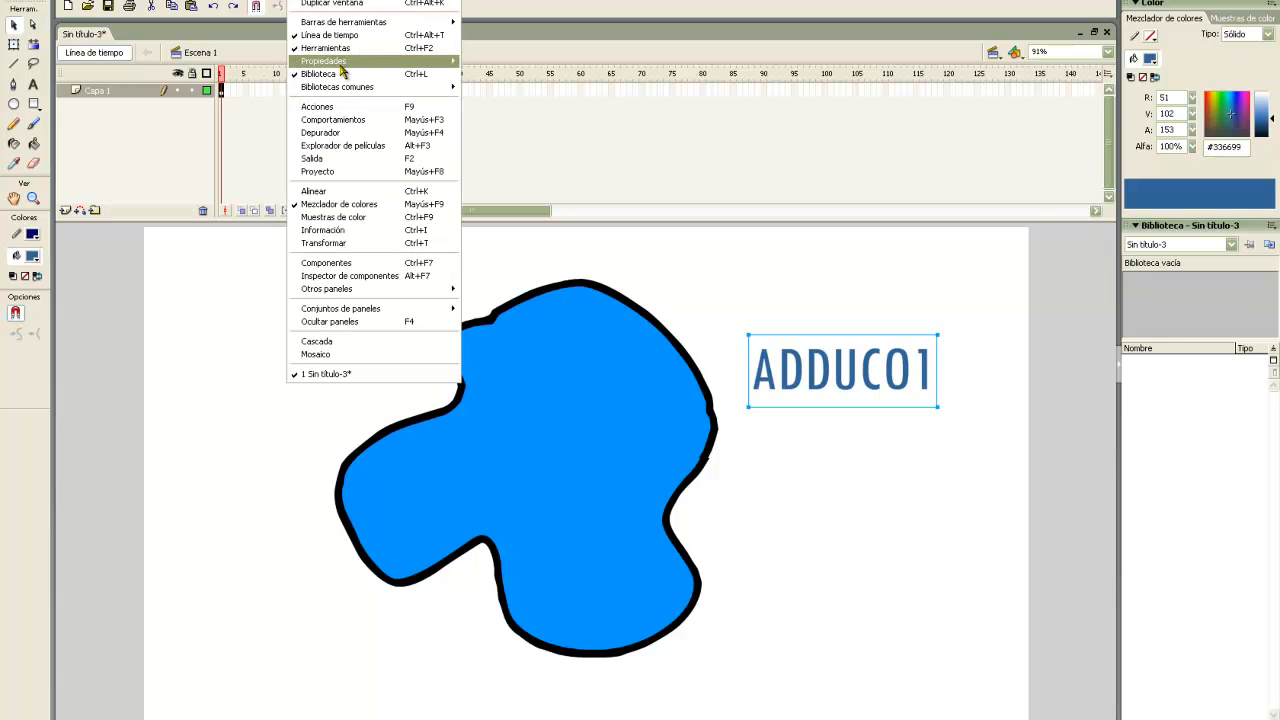
{"action": "mouse_move", "coordinate": [339, 64]}
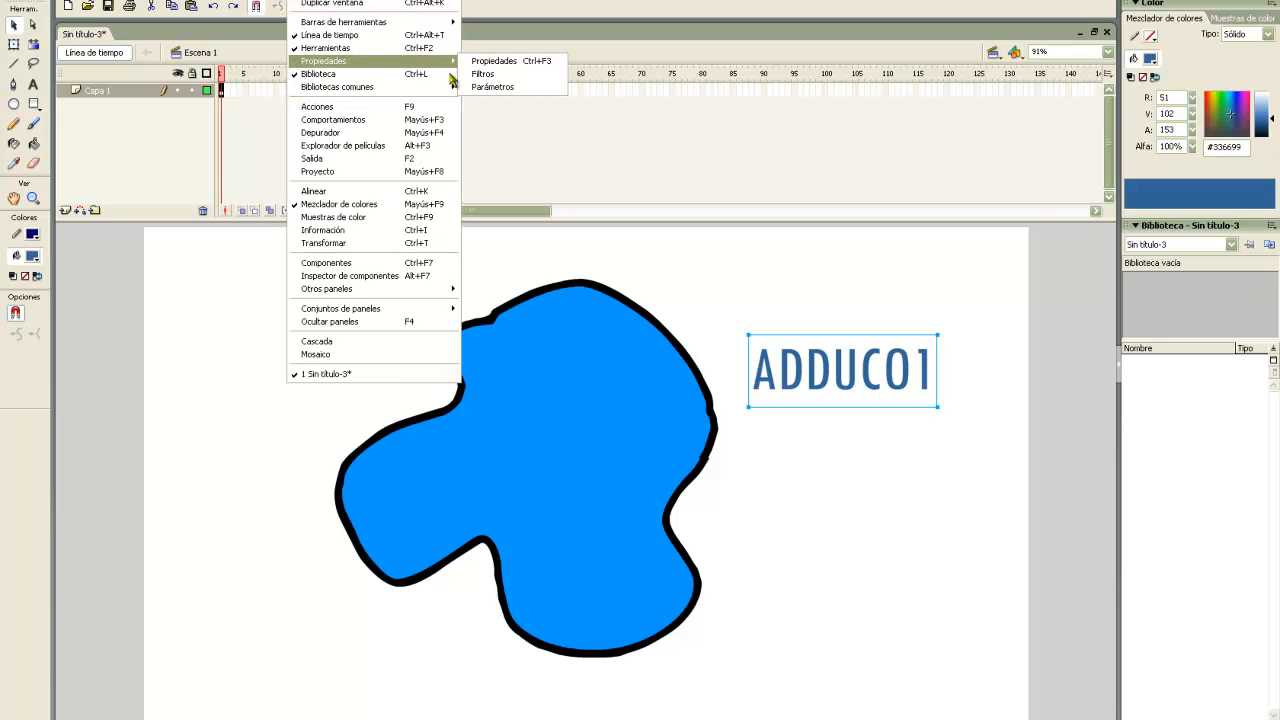
{"action": "left_click", "coordinate": [500, 62]}
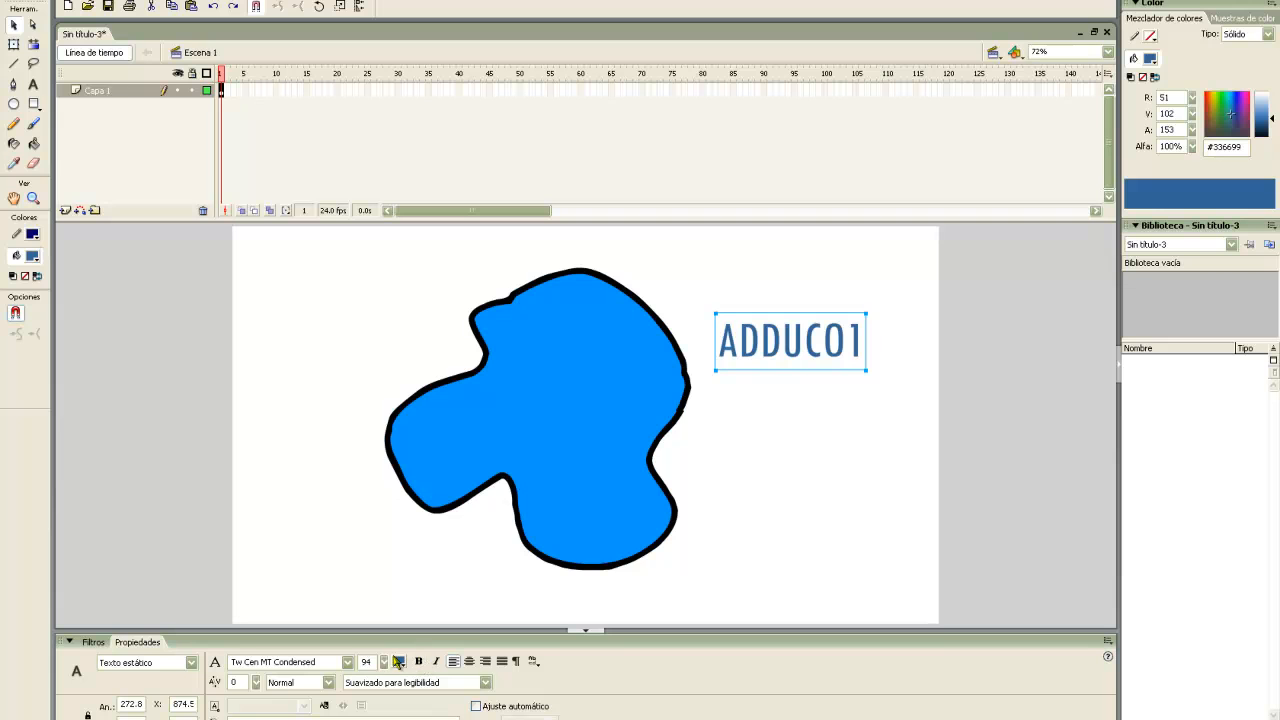
Browse the available fonts and set the ADDUCO1 text to Kunstler Script.
{"action": "left_click", "coordinate": [347, 662]}
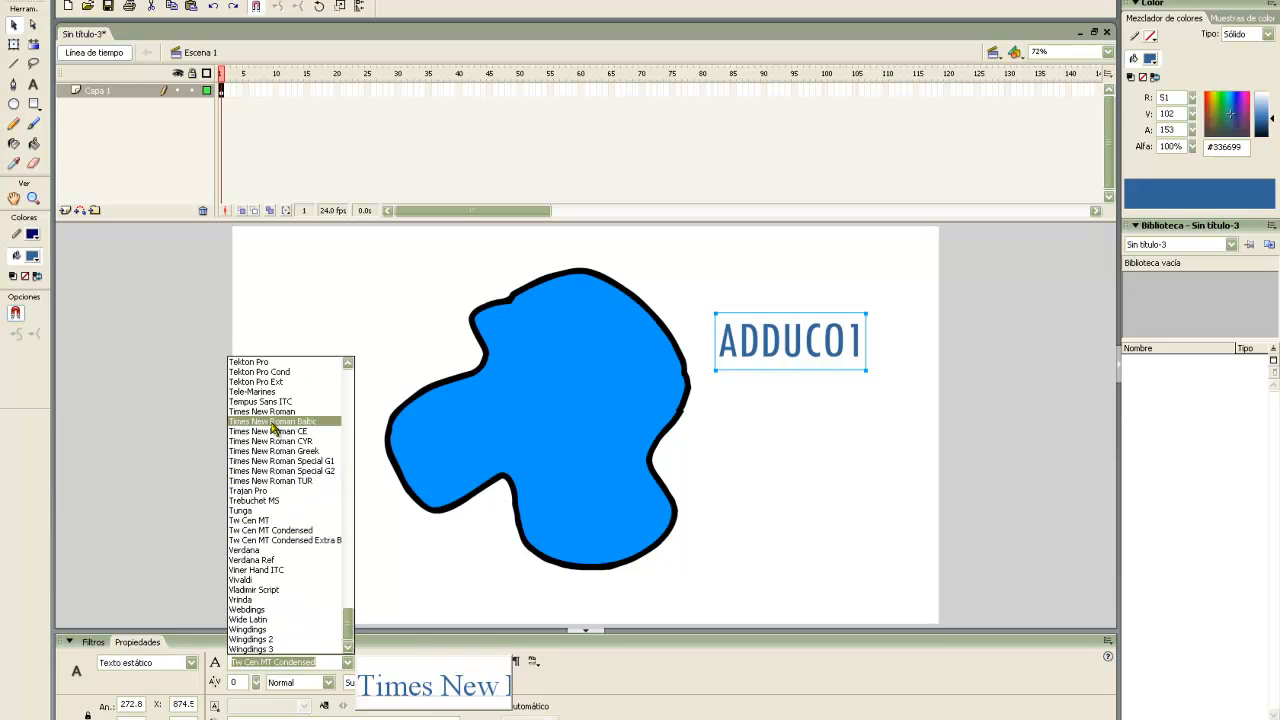
{"action": "scroll", "coordinate": [286, 404], "scroll_direction": "up", "scroll_amount": 7}
{"action": "scroll", "coordinate": [286, 404], "scroll_direction": "up", "scroll_amount": 15}
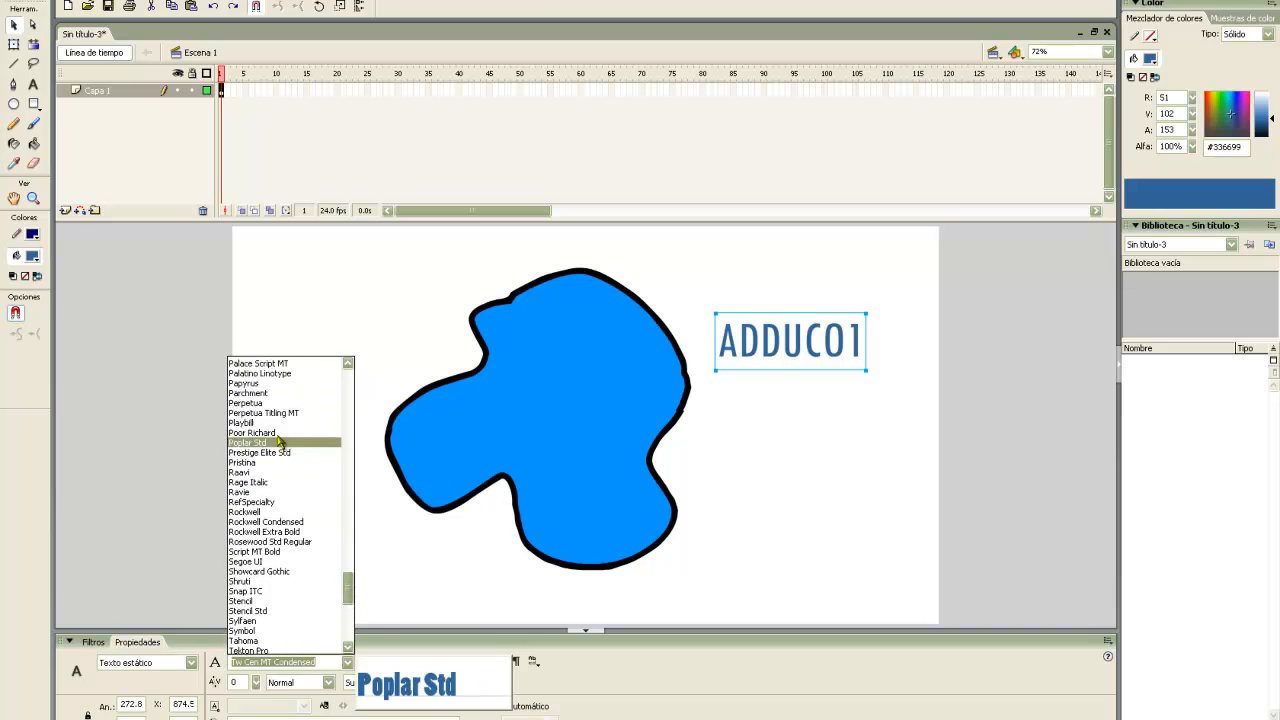
{"action": "scroll", "coordinate": [275, 498], "scroll_direction": "up", "scroll_amount": 7}
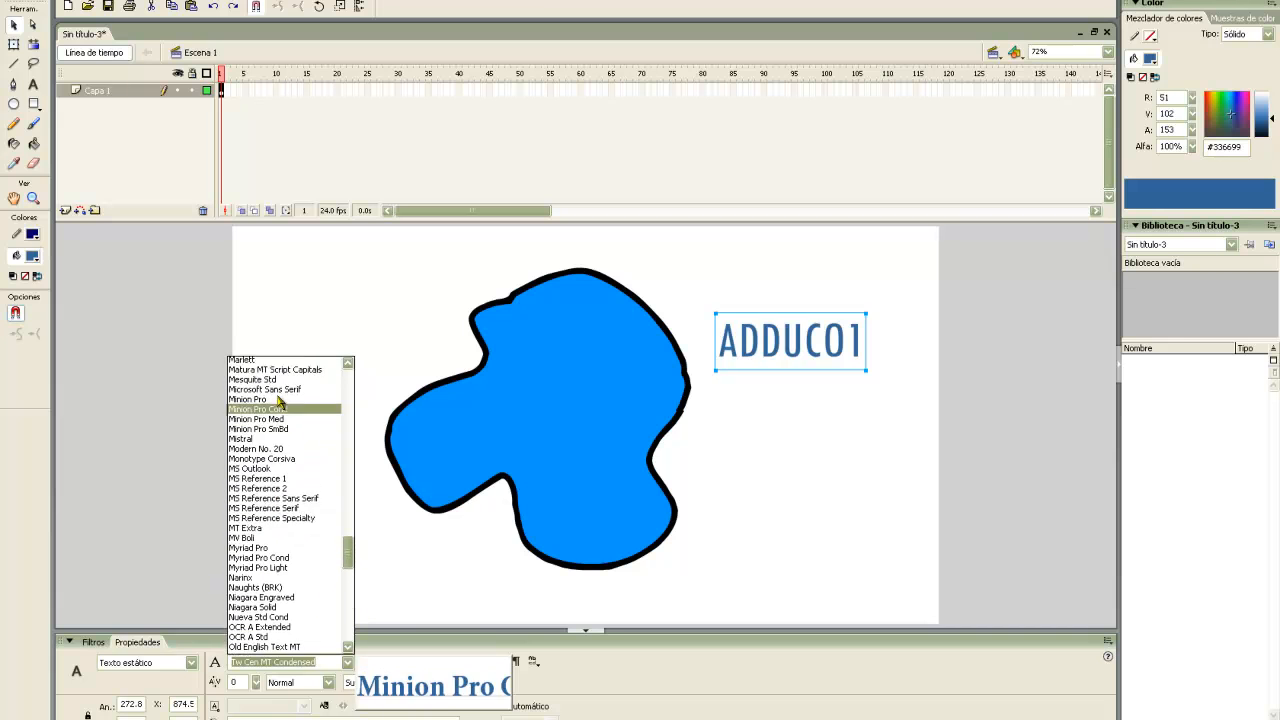
{"action": "scroll", "coordinate": [280, 402], "scroll_direction": "up", "scroll_amount": 4}
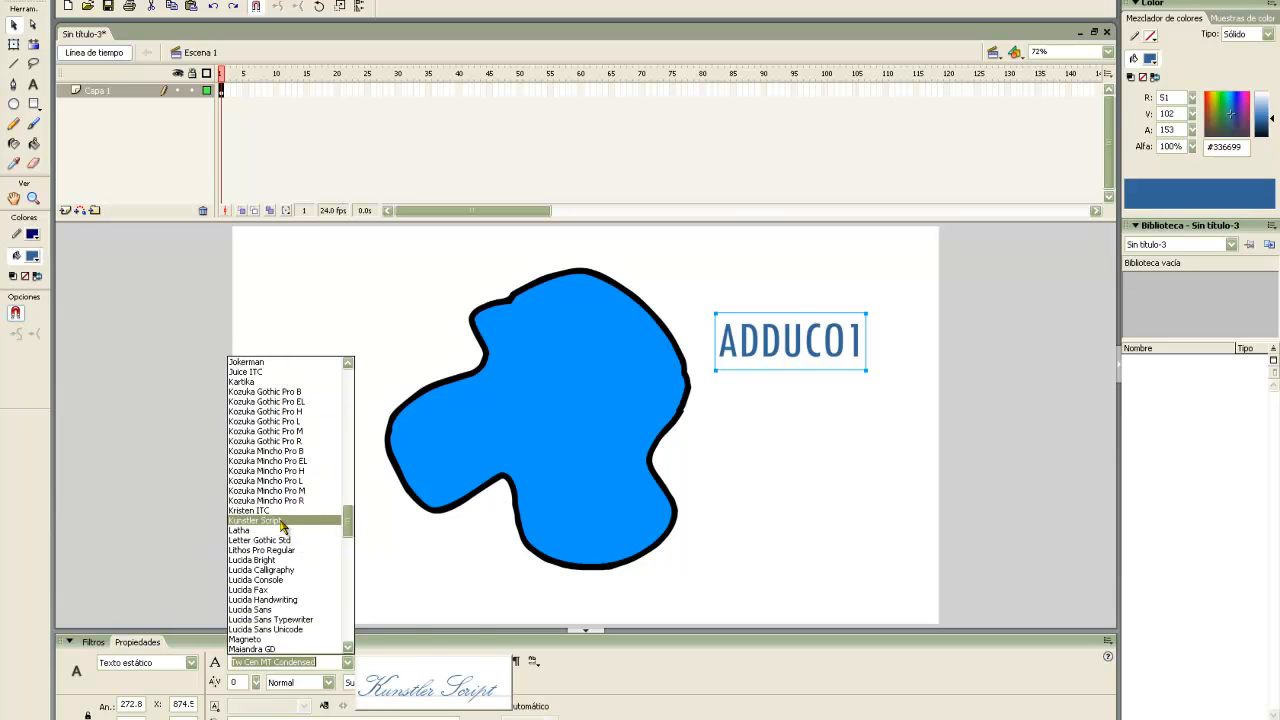
{"action": "left_click", "coordinate": [283, 521]}
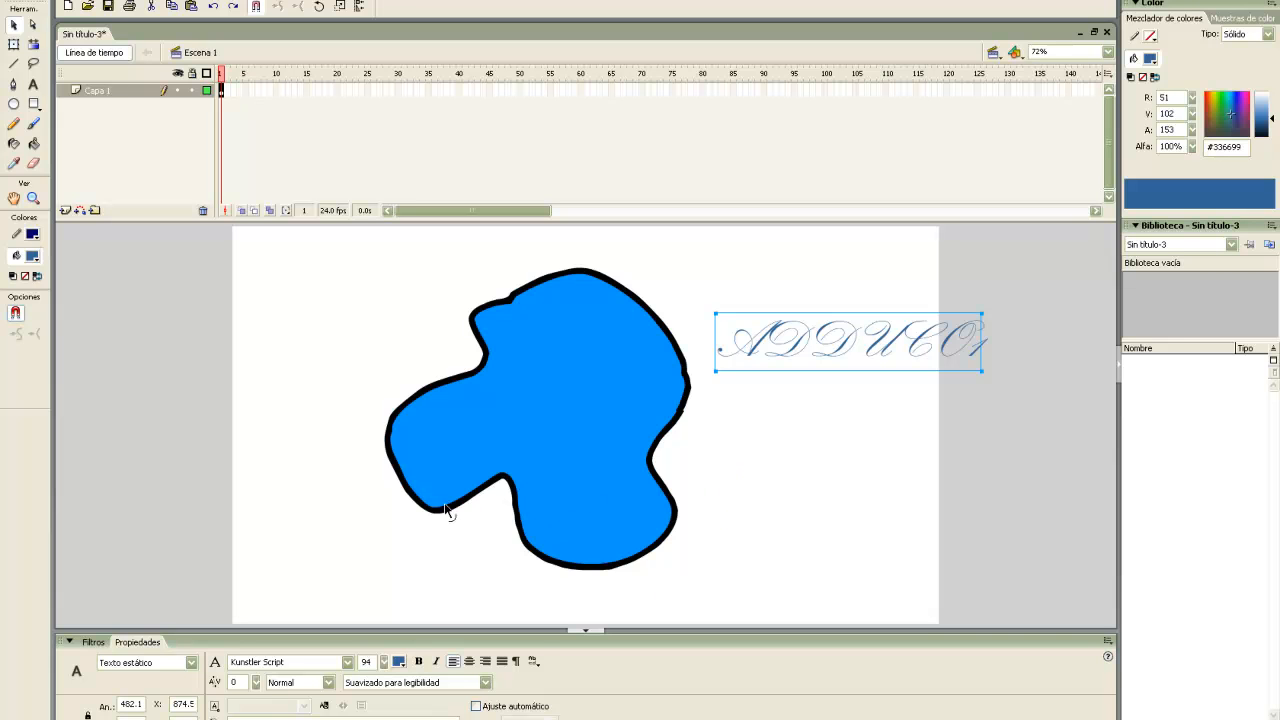
Change the font of the ADDUCO1 text to GiovanniITCTT.
{"action": "left_click", "coordinate": [347, 662]}
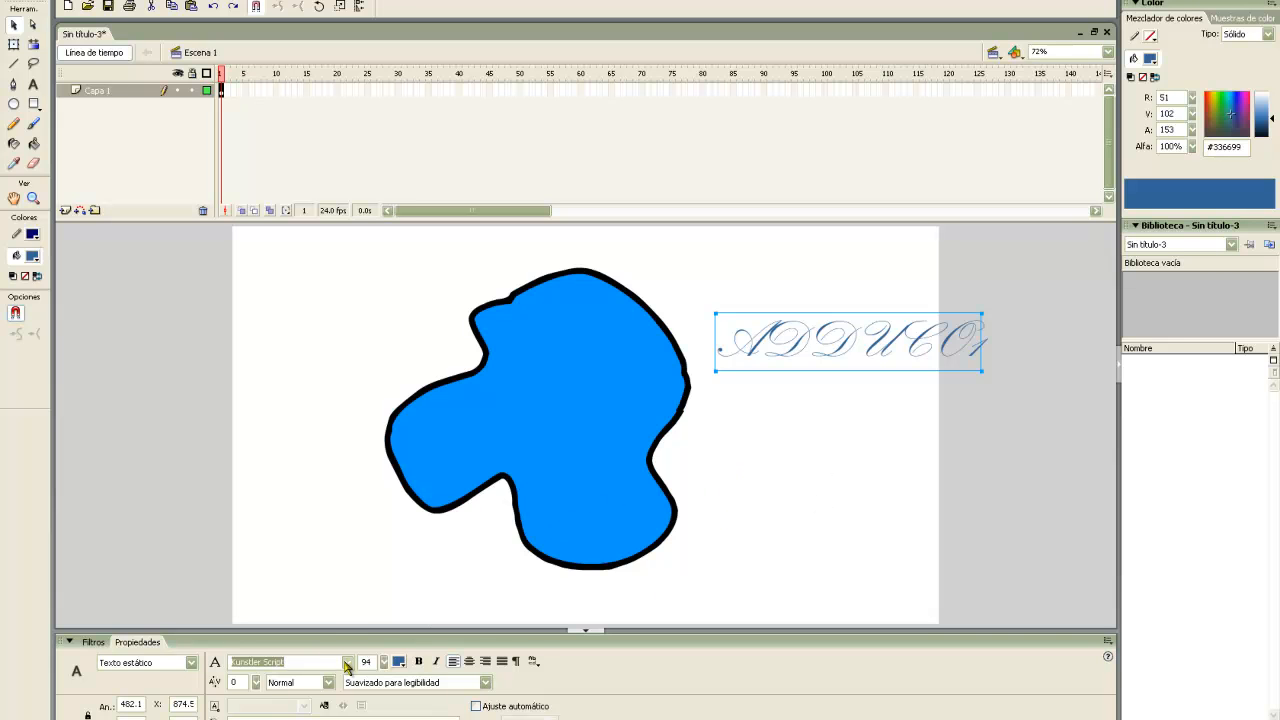
{"action": "scroll", "coordinate": [297, 488], "scroll_direction": "up", "scroll_amount": 7}
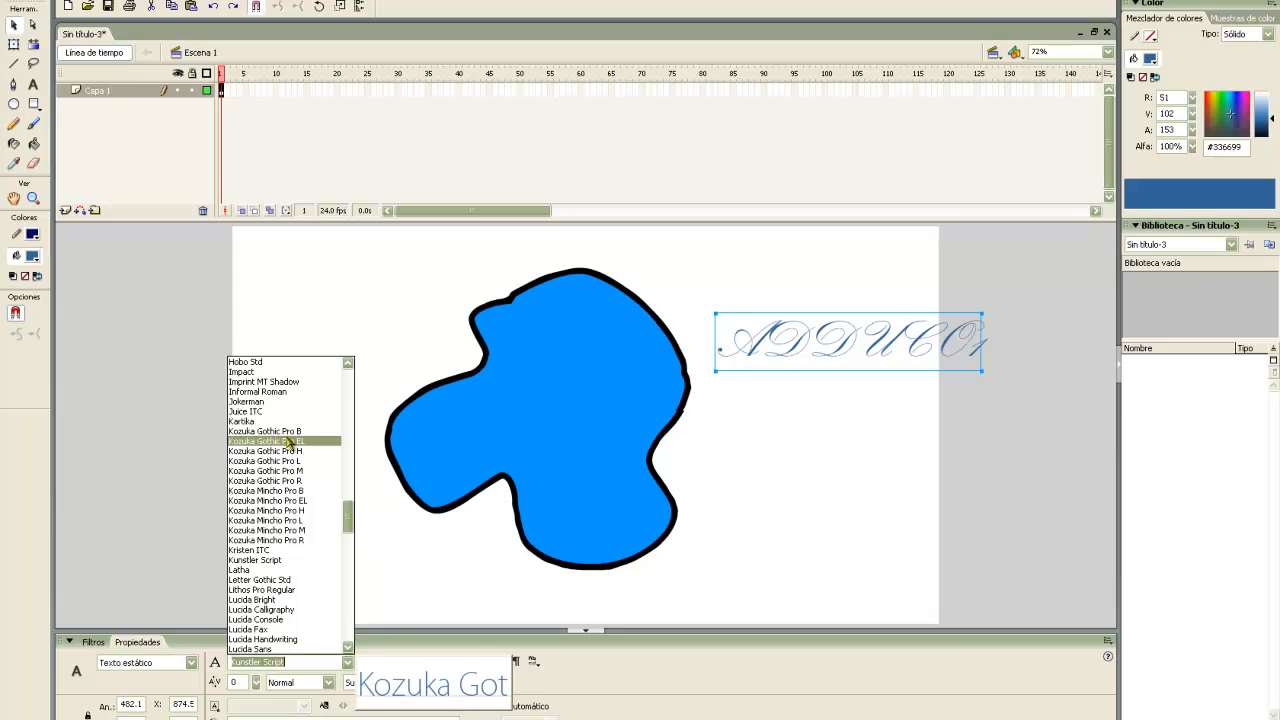
{"action": "scroll", "coordinate": [287, 442], "scroll_direction": "up", "scroll_amount": 5}
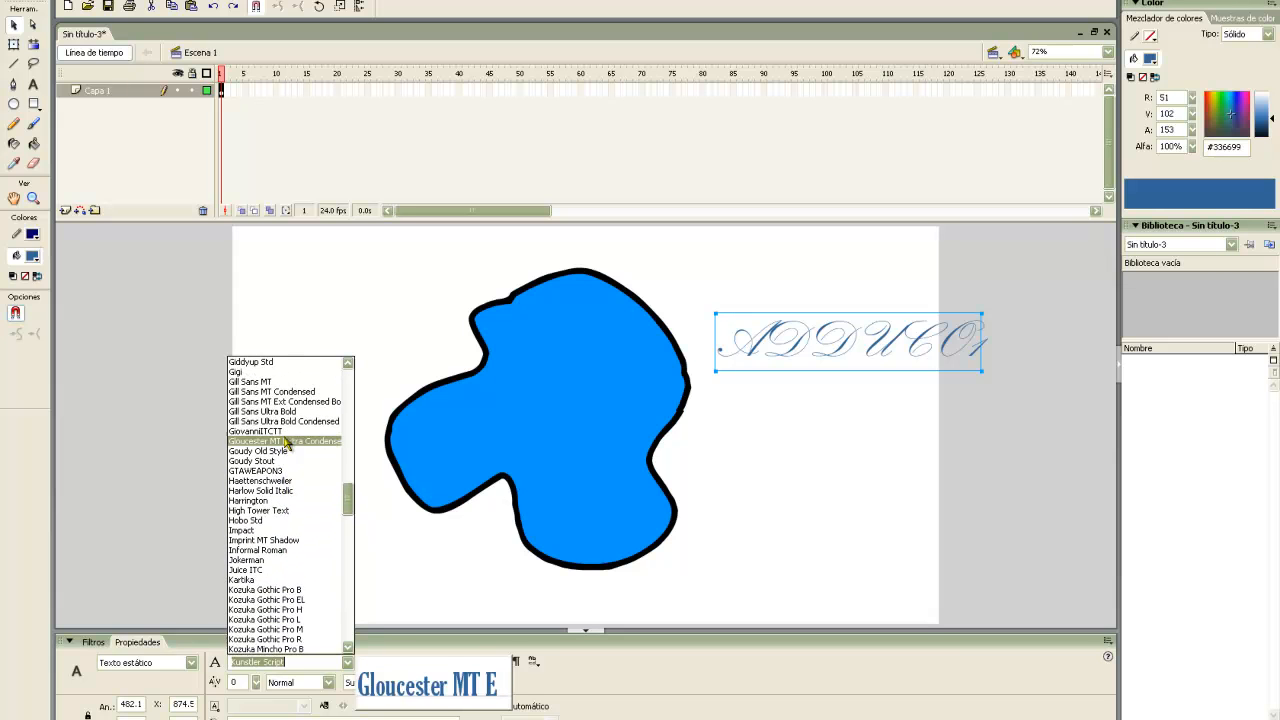
{"action": "left_click", "coordinate": [286, 431]}
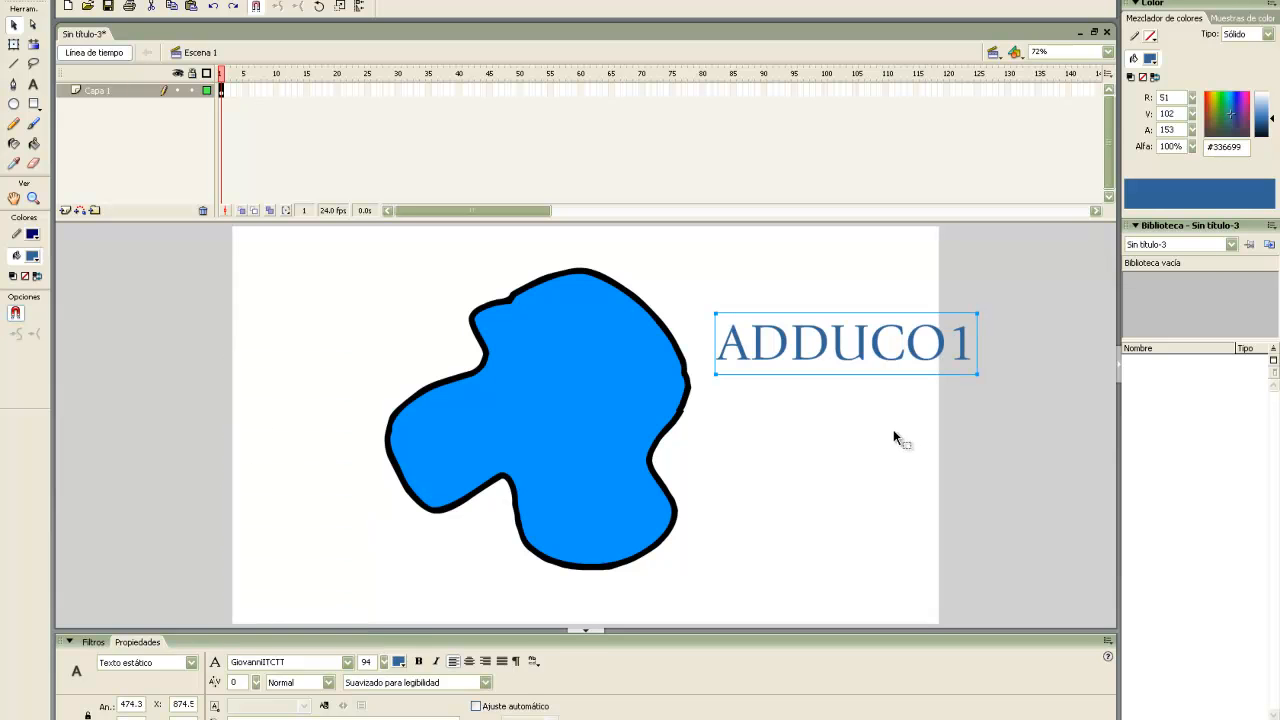
Move the ADDUCO1 text slightly to the left and set its font size to 96.
{"action": "left_click", "coordinate": [893, 430]}
{"action": "left_click_drag", "start_coordinate": [818, 349], "coordinate": [795, 346]}
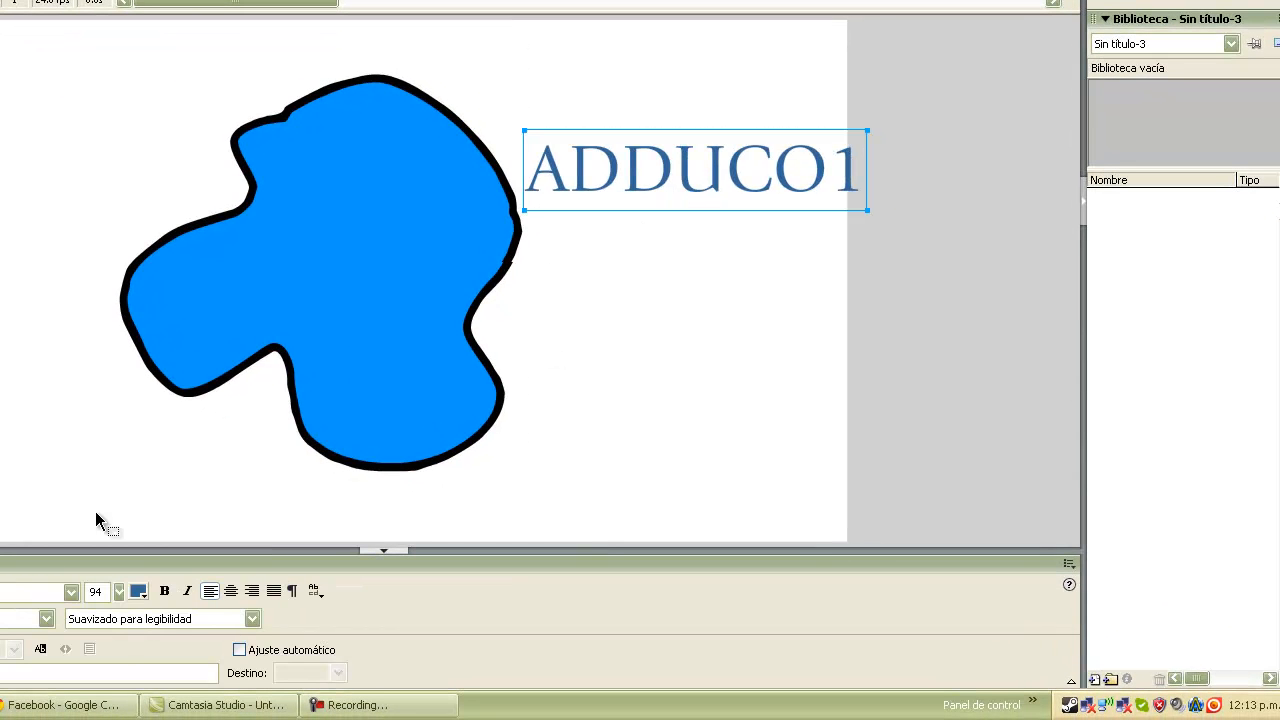
{"action": "mouse_move", "coordinate": [118, 591]}
{"action": "left_mouse_down"}
{"action": "mouse_move", "coordinate": [115, 580]}
{"action": "mouse_move", "coordinate": [114, 688]}
{"action": "mouse_move", "coordinate": [97, 581]}
{"action": "left_mouse_up"}
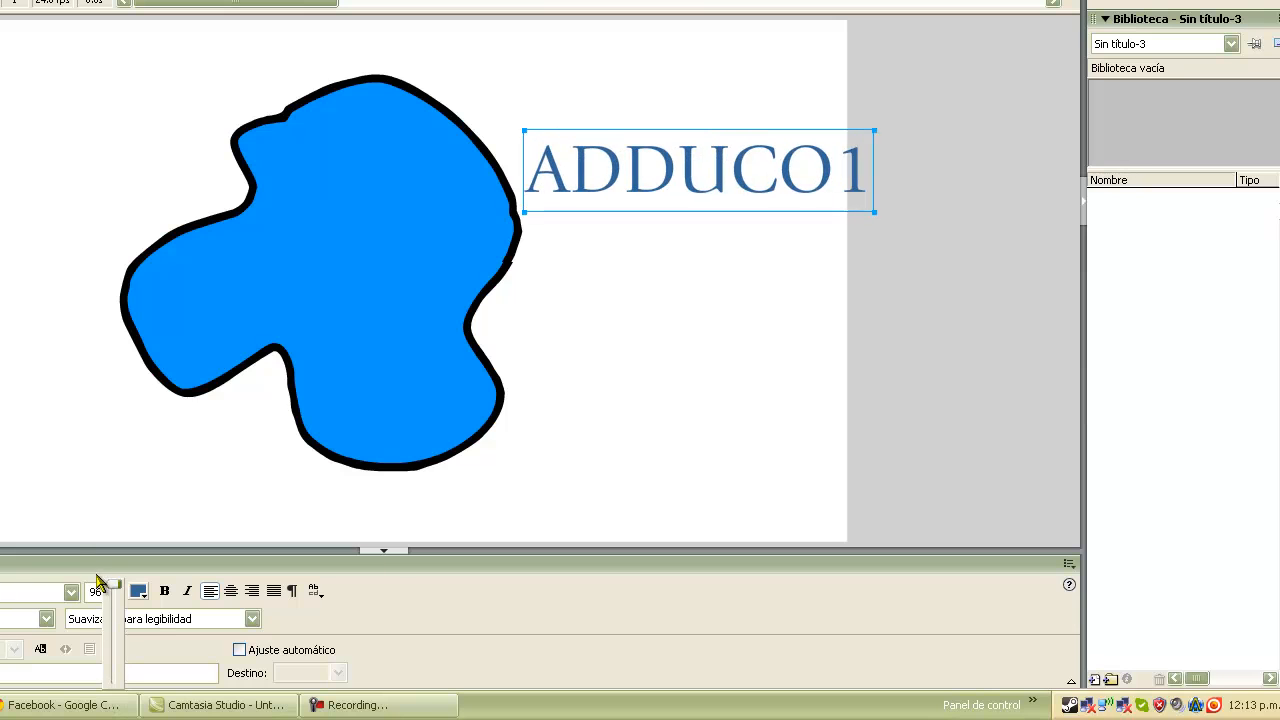
{"action": "left_click", "coordinate": [794, 395]}
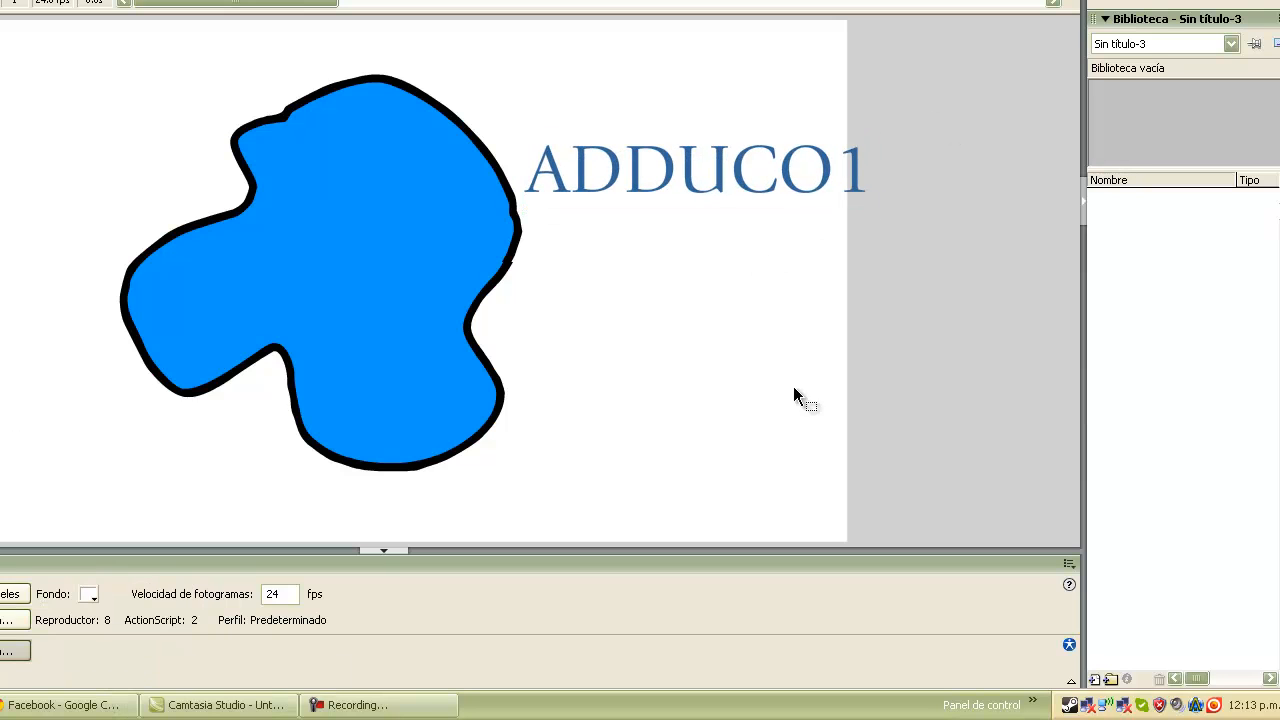
Try rotating the ADDUCO1 text with Free Transform around a pivot moved toward its first letters, and undo the changes.
{"action": "left_click", "coordinate": [678, 158]}
{"action": "key", "text": "q"}
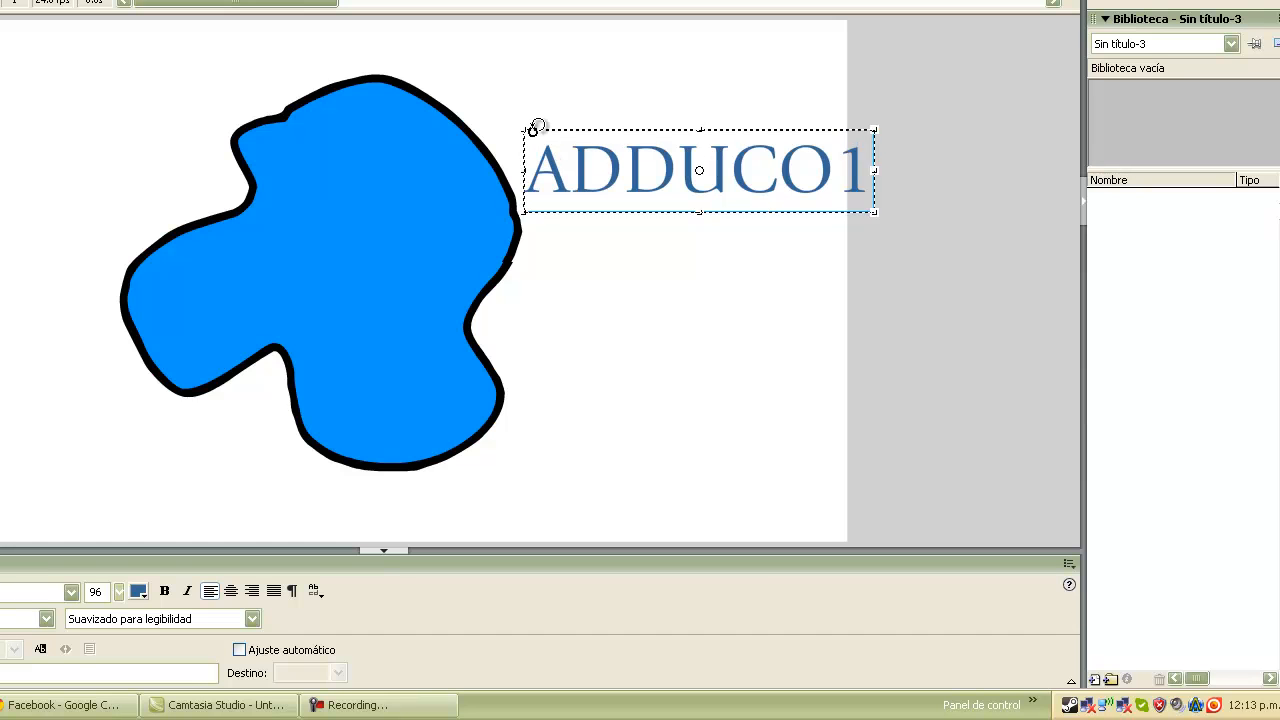
{"action": "left_click_drag", "start_coordinate": [526, 125], "coordinate": [522, 148]}
{"action": "left_click_drag", "start_coordinate": [698, 170], "coordinate": [560, 185]}
{"action": "left_click_drag", "start_coordinate": [880, 114], "coordinate": [851, 303]}
{"action": "key", "text": "ctrl+z"}
{"action": "key", "text": "ctrl+z"}
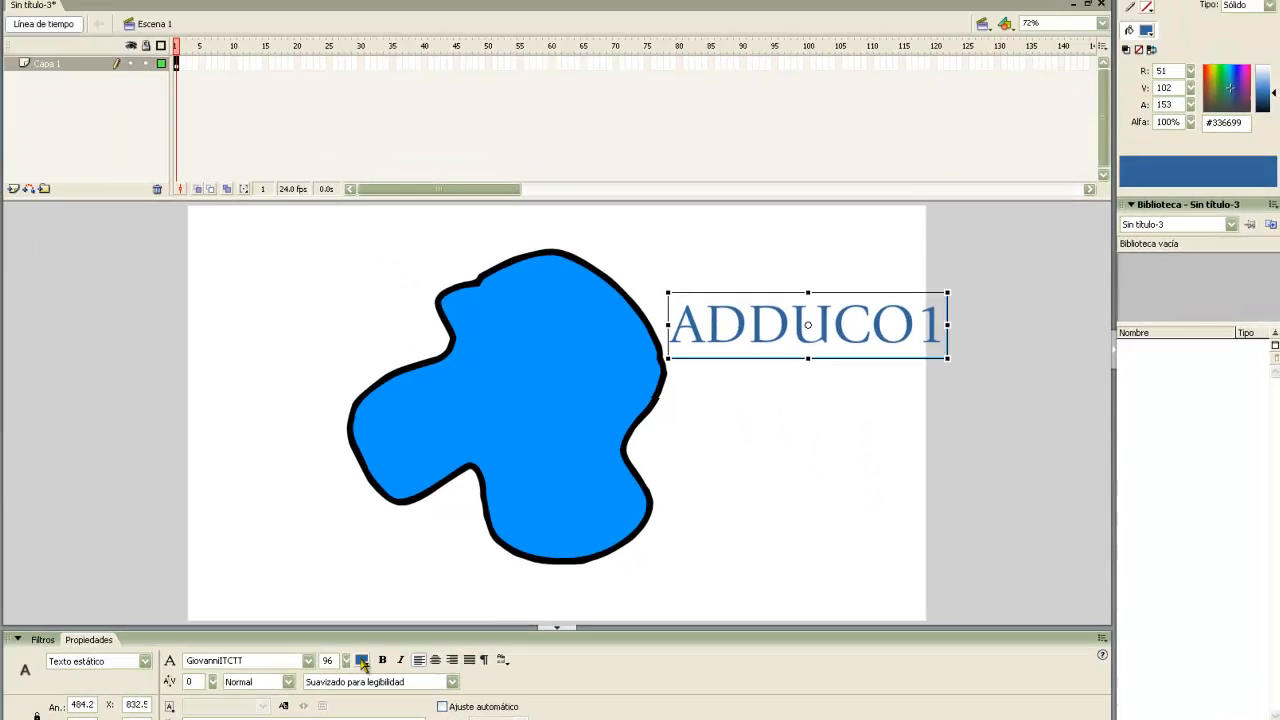
Try the bold and italic styles on the ADDUCO1 text.
{"action": "left_click", "coordinate": [180, 605]}
{"action": "left_click", "coordinate": [316, 486]}
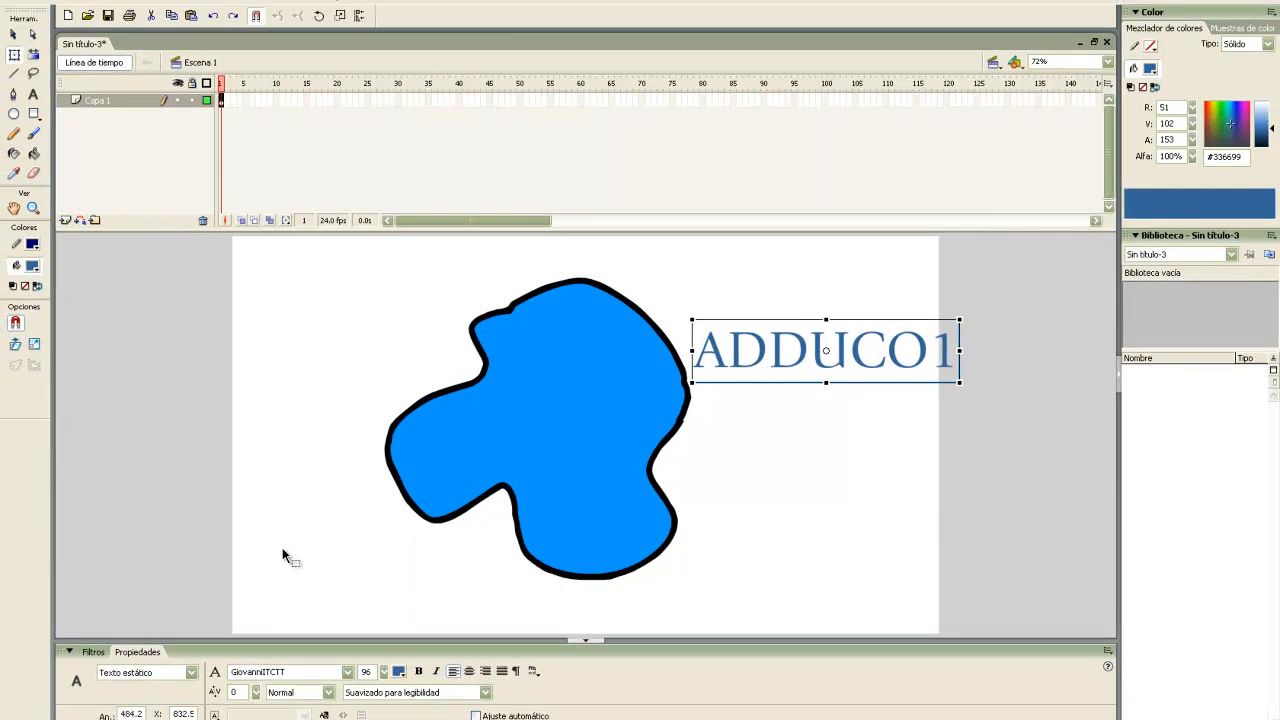
{"action": "left_click", "coordinate": [420, 672]}
{"action": "left_click", "coordinate": [435, 673]}
{"action": "left_click", "coordinate": [435, 673]}
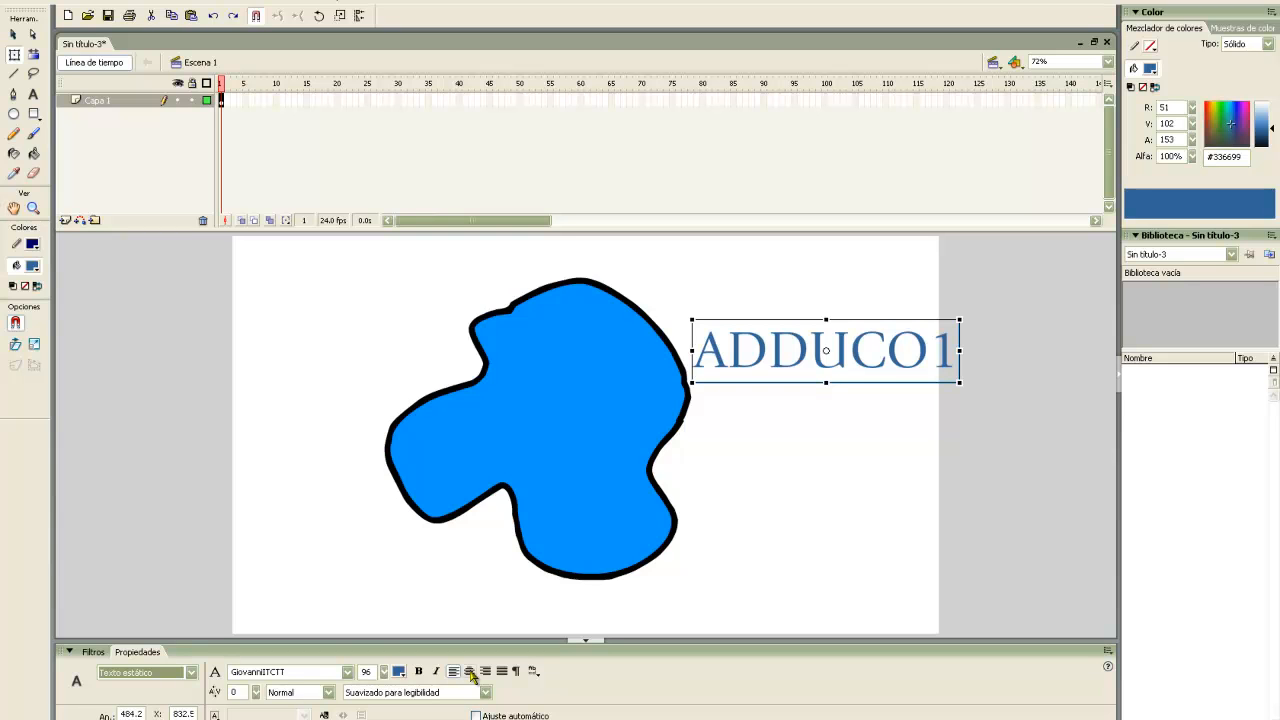
Try right and justified alignment on the ADDUCO1 text and return it to left alignment.
{"action": "left_click", "coordinate": [487, 673]}
{"action": "left_click", "coordinate": [503, 673]}
{"action": "left_click", "coordinate": [454, 672]}
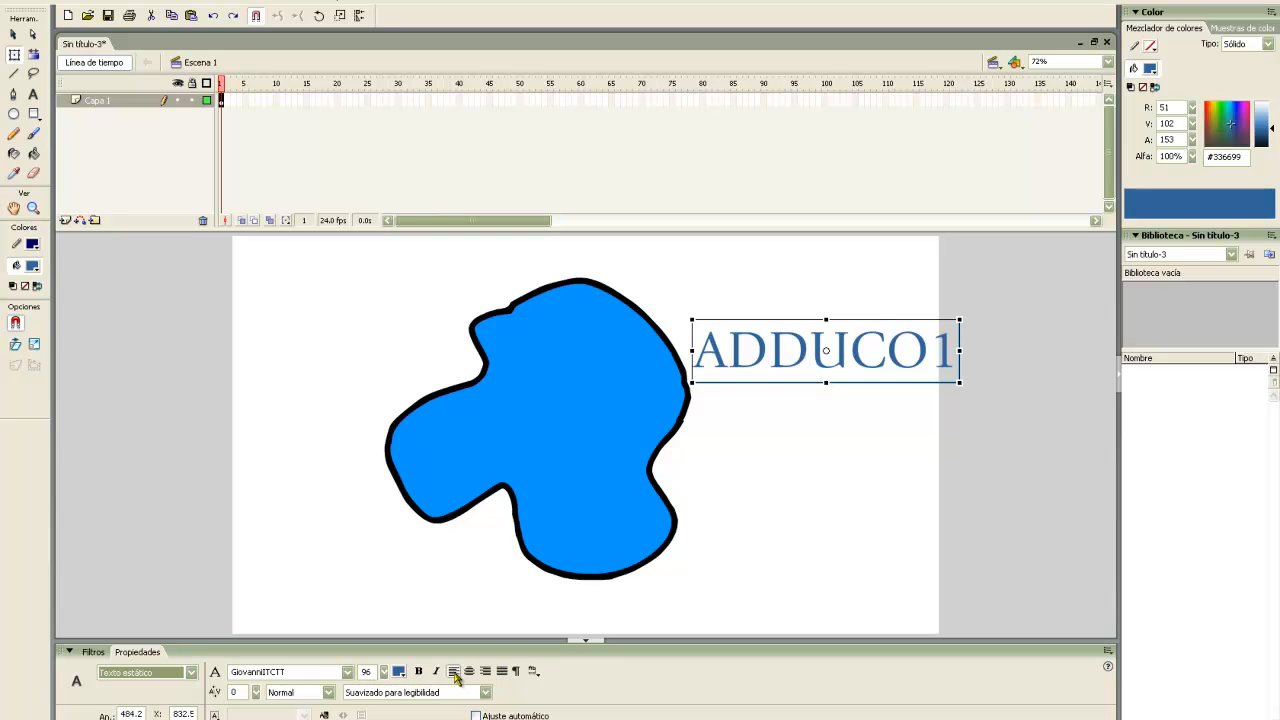
Set the ADDUCO1 text's font to Kozuka Mincho Pro L and align it to the right.
{"action": "left_click", "coordinate": [347, 672]}
{"action": "left_click", "coordinate": [300, 619]}
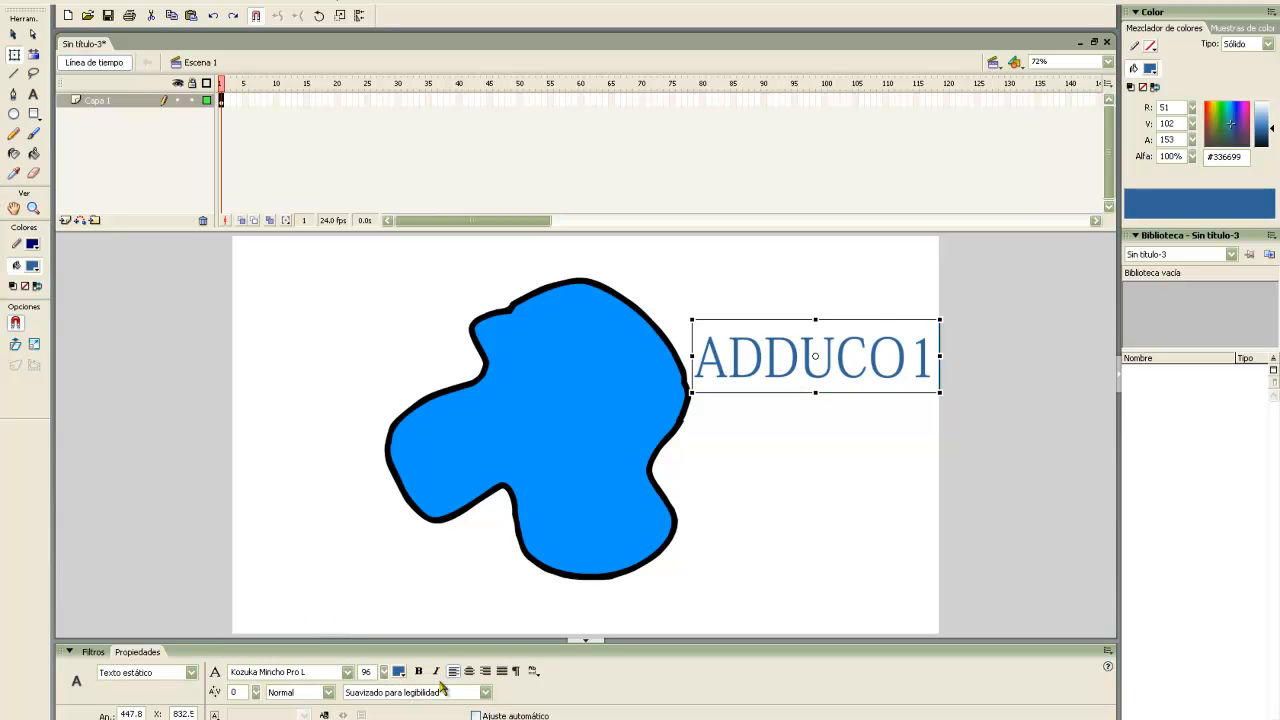
{"action": "left_click", "coordinate": [486, 672]}
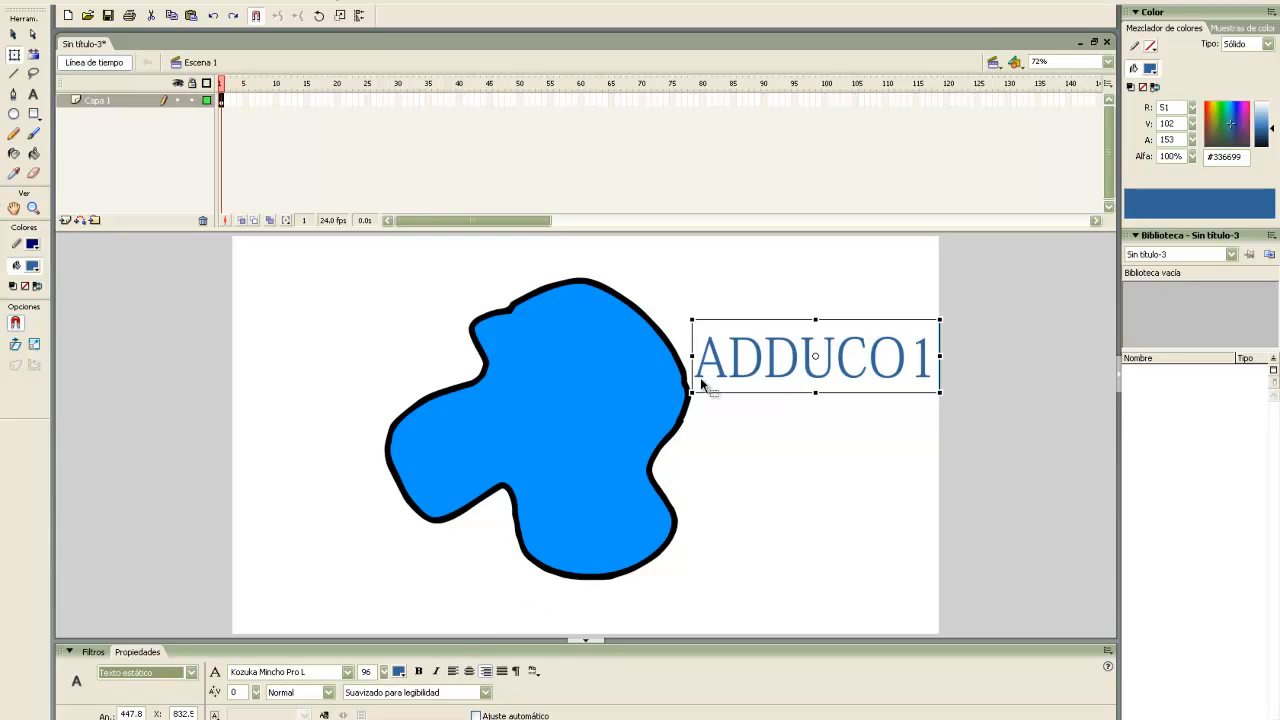
Insert spaces between ADD and UCO1 in the text and select the text block with the Selection tool.
{"action": "double_click", "coordinate": [703, 361]}
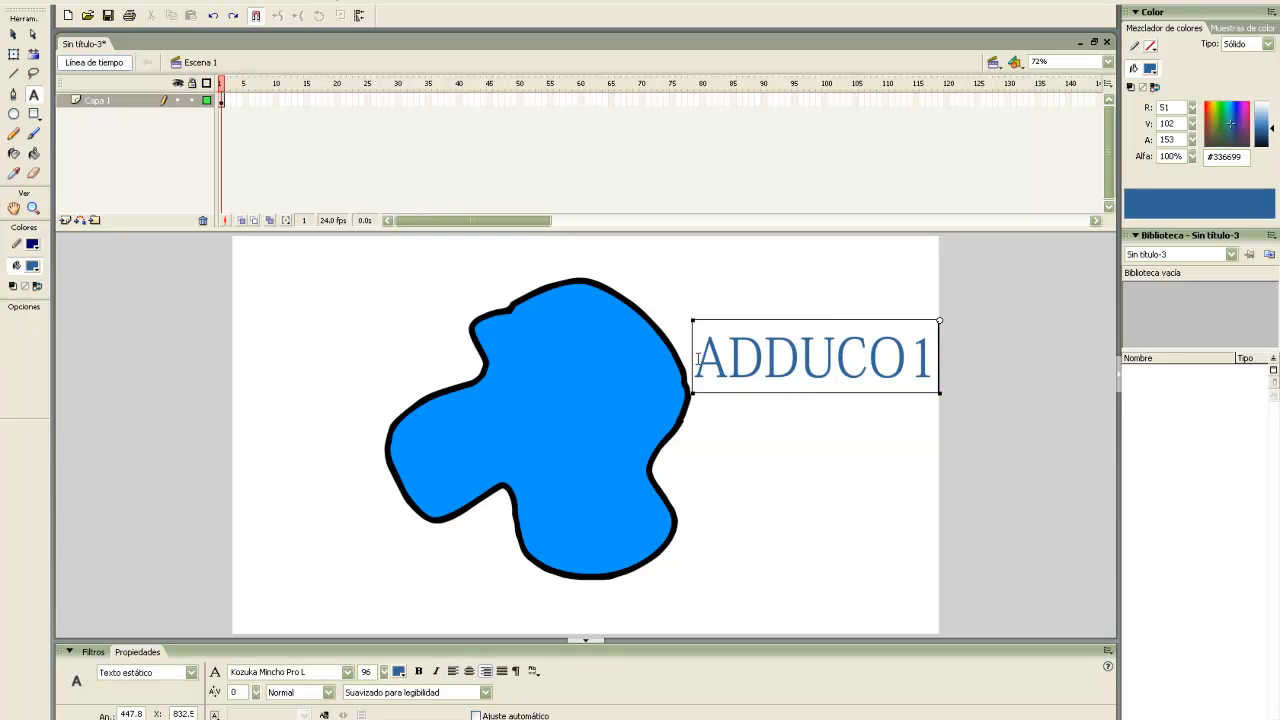
{"action": "left_click", "coordinate": [783, 358]}
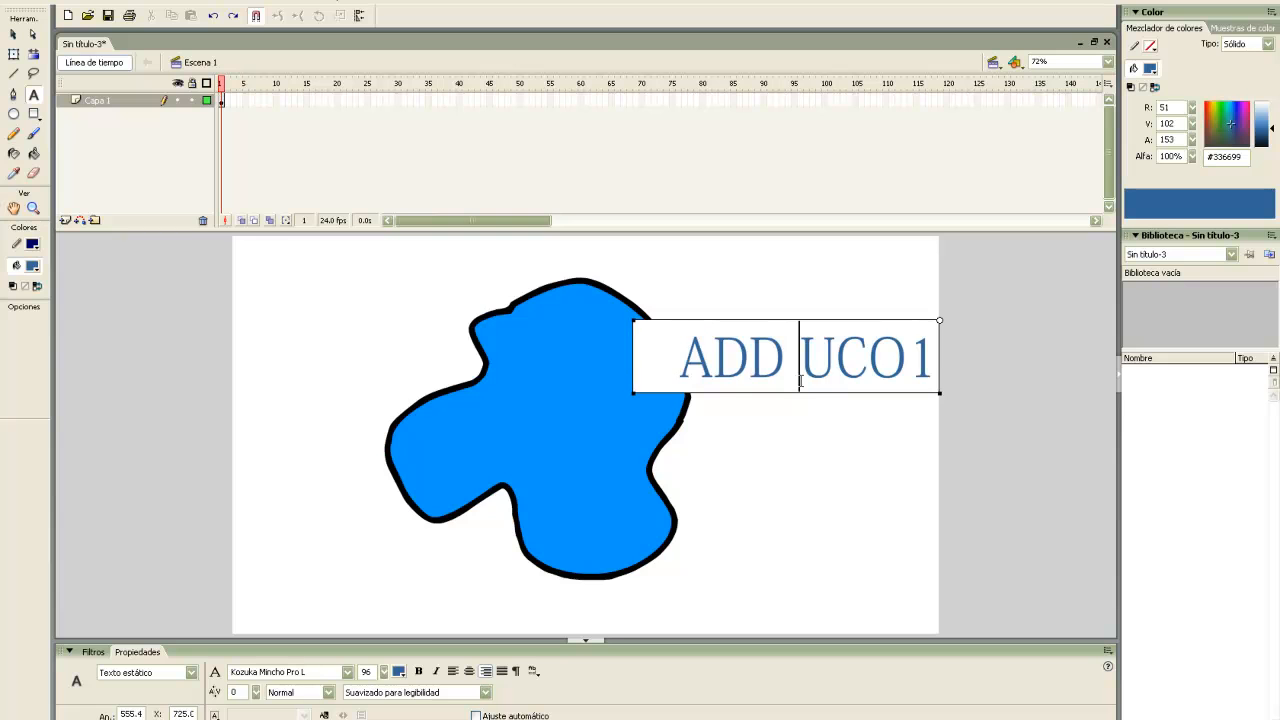
{"action": "left_click", "coordinate": [810, 453]}
{"action": "left_click", "coordinate": [784, 358]}
{"action": "left_click", "coordinate": [744, 476]}
{"action": "key", "text": "v"}
{"action": "left_click", "coordinate": [737, 390]}
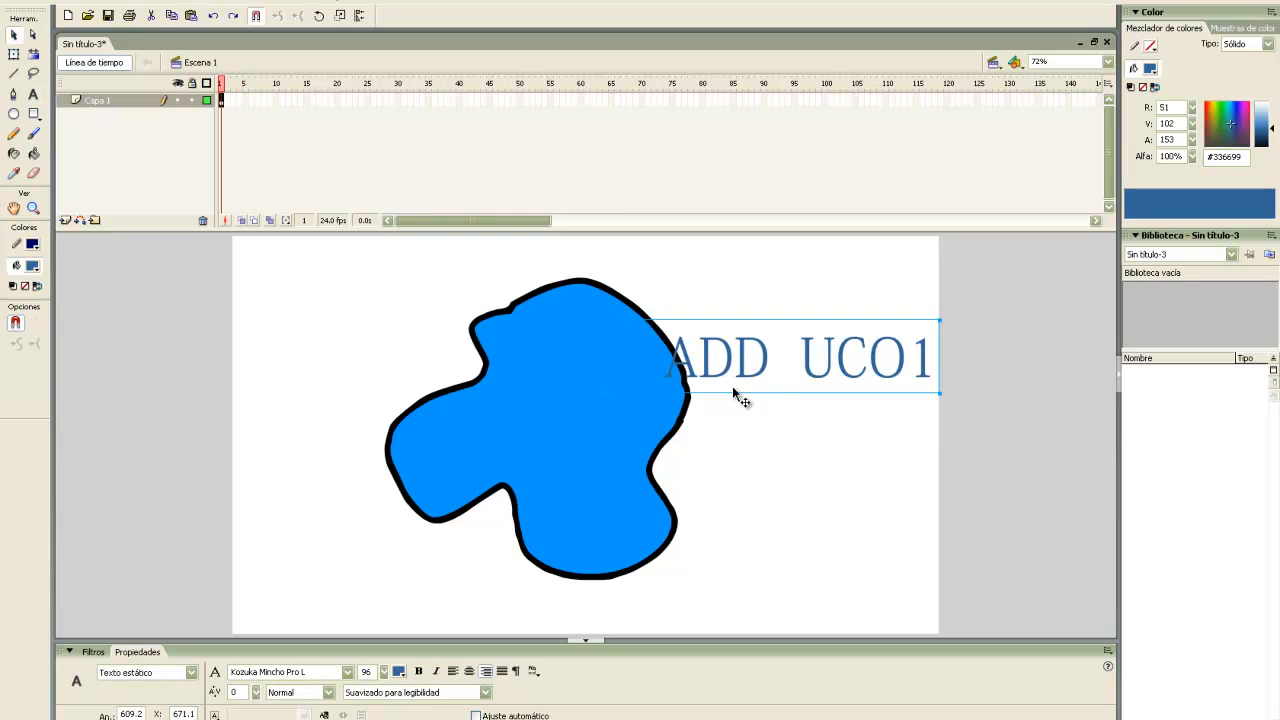
Make the ADD UCO1 text bold, try left and center alignment on it, and return it to right alignment.
{"action": "left_click", "coordinate": [419, 671]}
{"action": "left_click", "coordinate": [453, 674]}
{"action": "left_click", "coordinate": [470, 673]}
{"action": "left_click", "coordinate": [489, 673]}
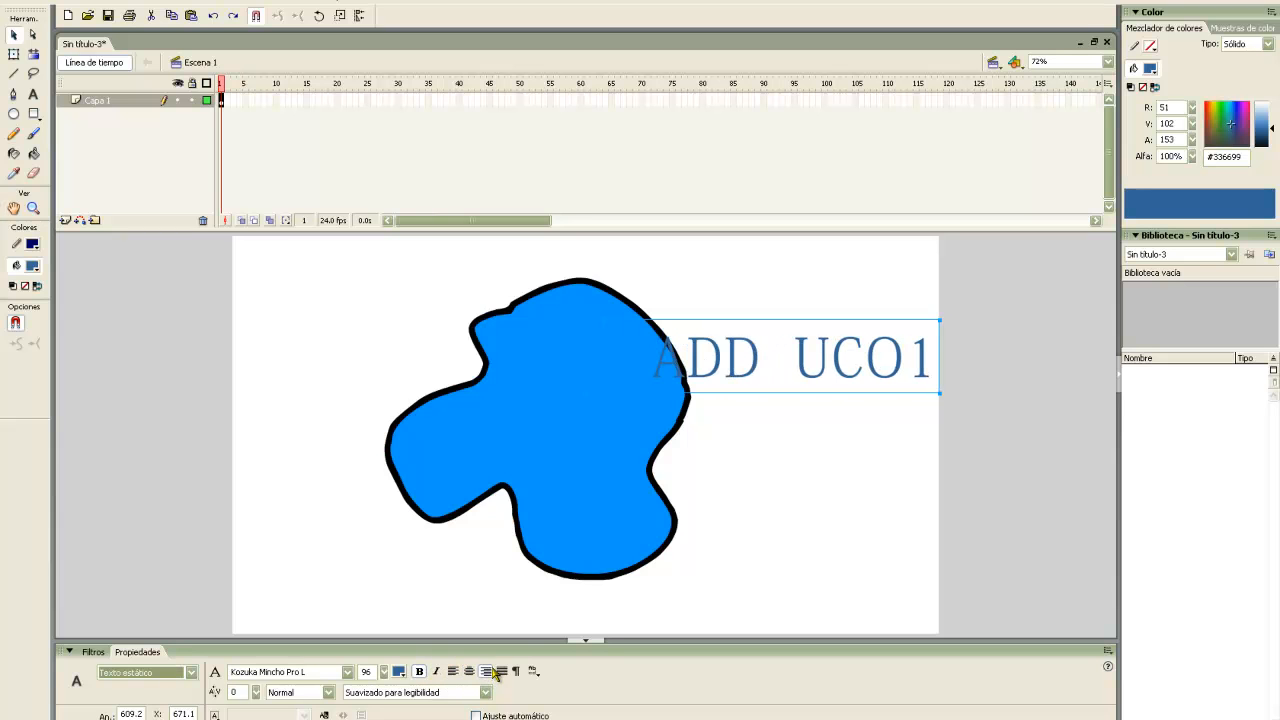
{"action": "left_click", "coordinate": [832, 490]}
{"action": "left_click", "coordinate": [812, 360]}
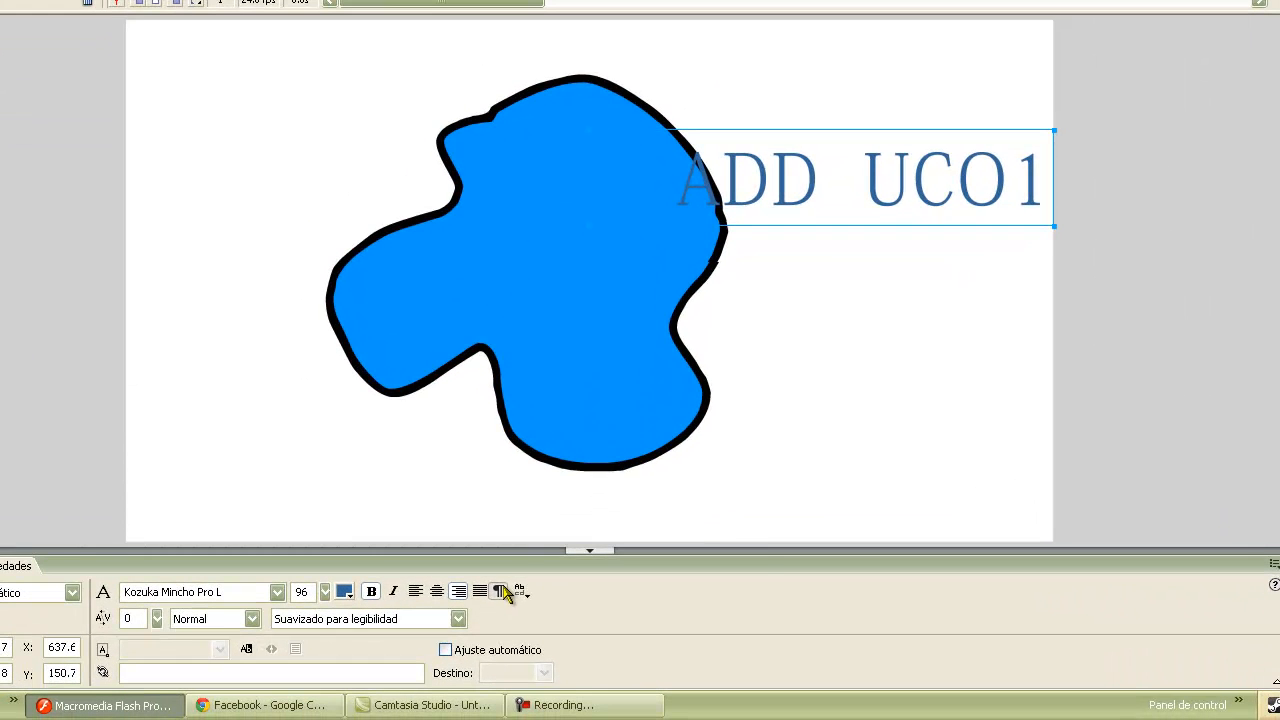
Try an indent of -72 px and a right margin of 72 px in the text's format options, and cancel them.
{"action": "left_click", "coordinate": [515, 671]}
{"action": "left_click_drag", "start_coordinate": [651, 484], "coordinate": [630, 440]}
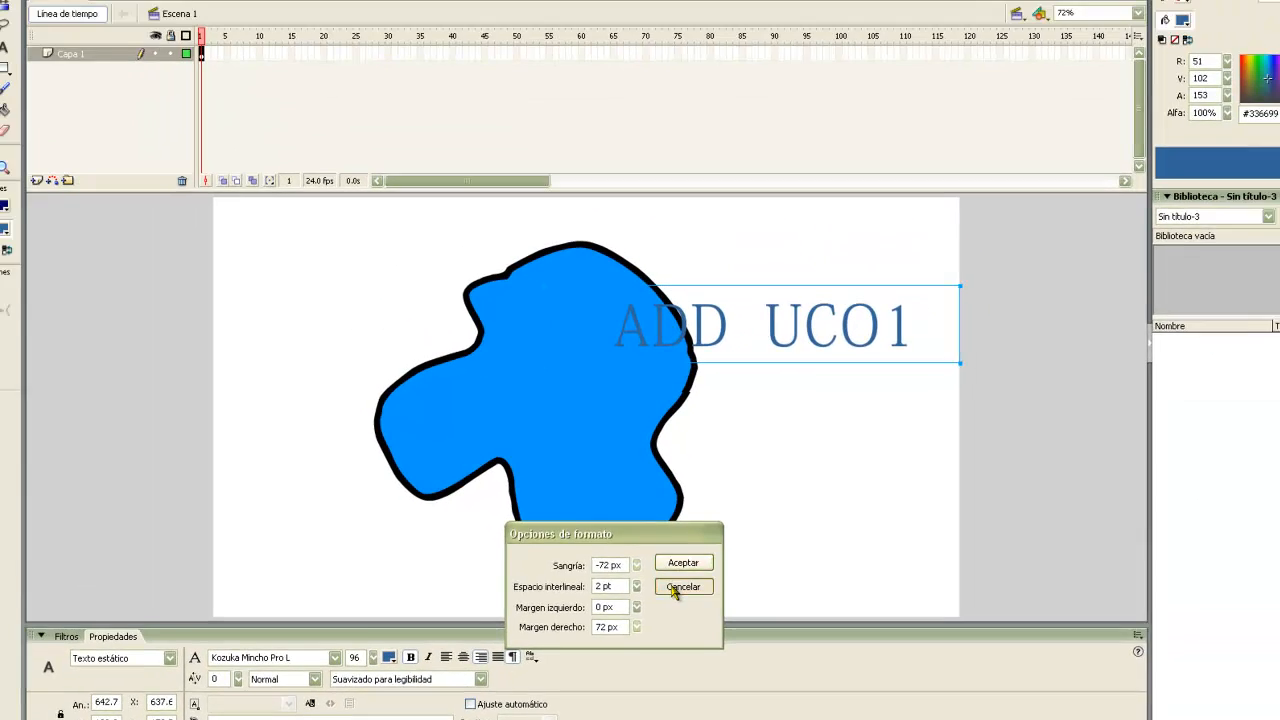
{"action": "left_click", "coordinate": [708, 475]}
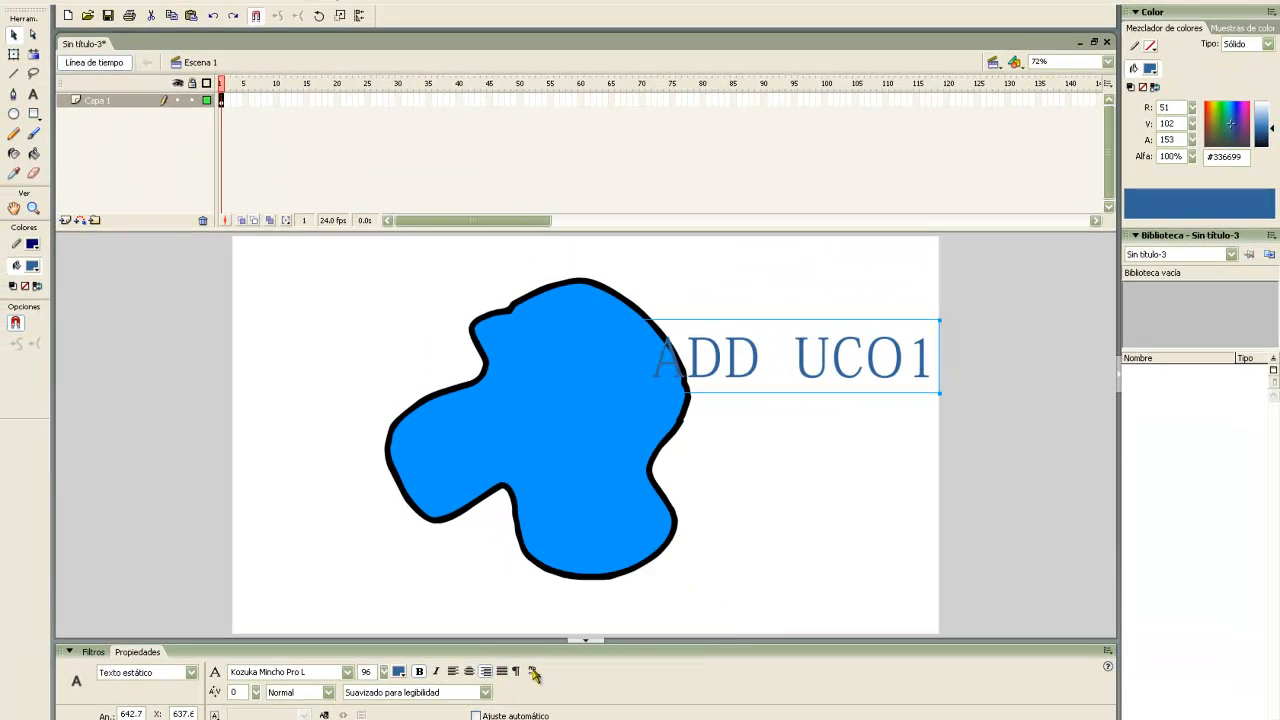
Try the vertical, left-to-right orientation on the ADD UCO1 text and return it to horizontal.
{"action": "left_click", "coordinate": [533, 672]}
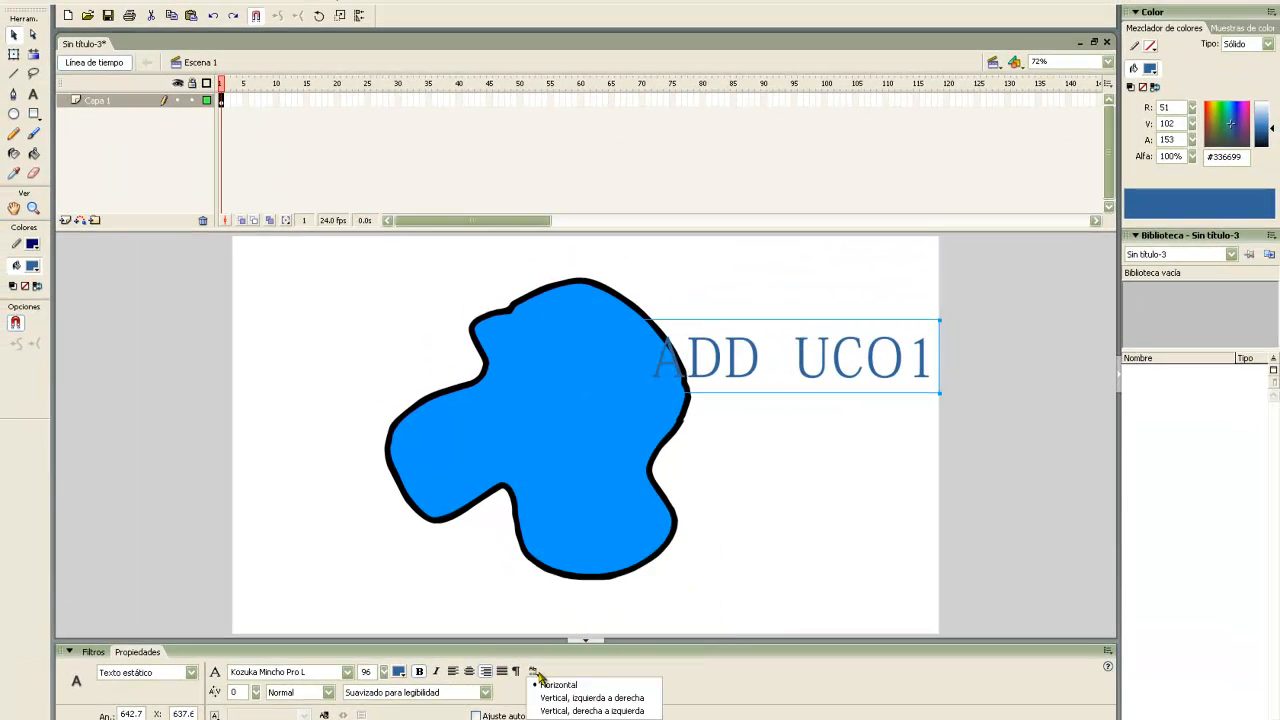
{"action": "left_click", "coordinate": [553, 698]}
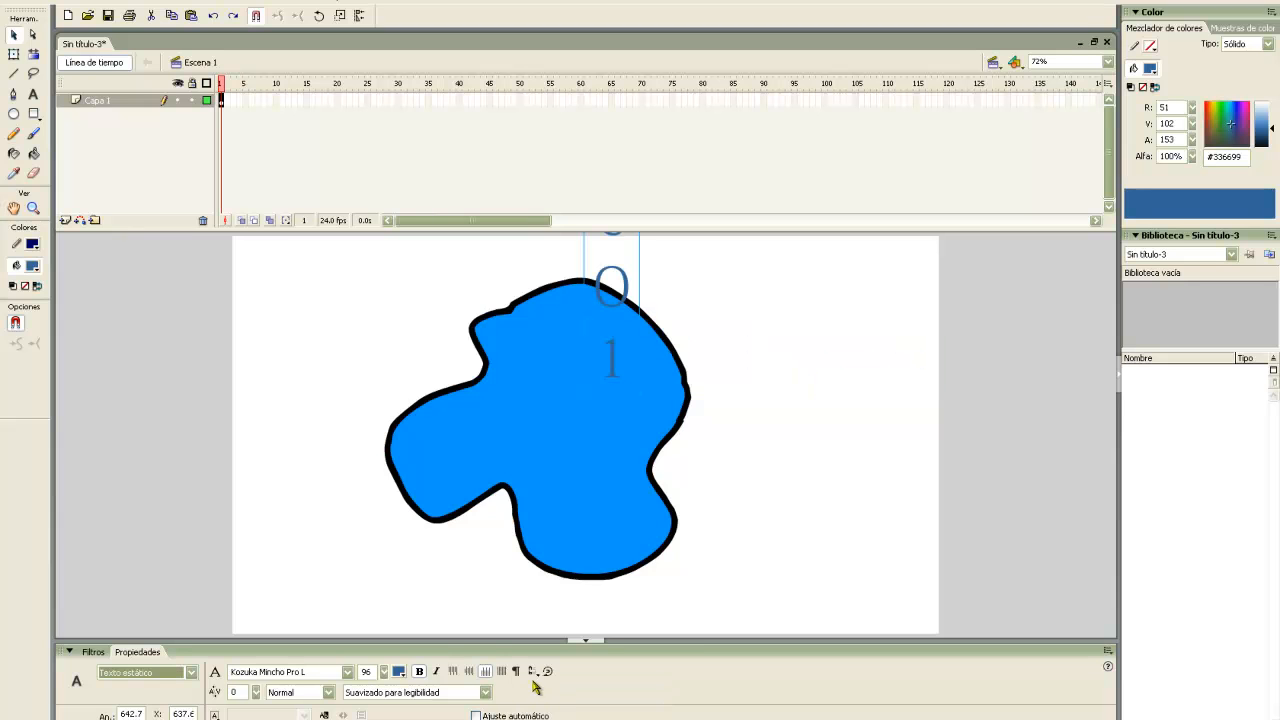
{"action": "left_click", "coordinate": [537, 672]}
{"action": "left_click", "coordinate": [558, 685]}
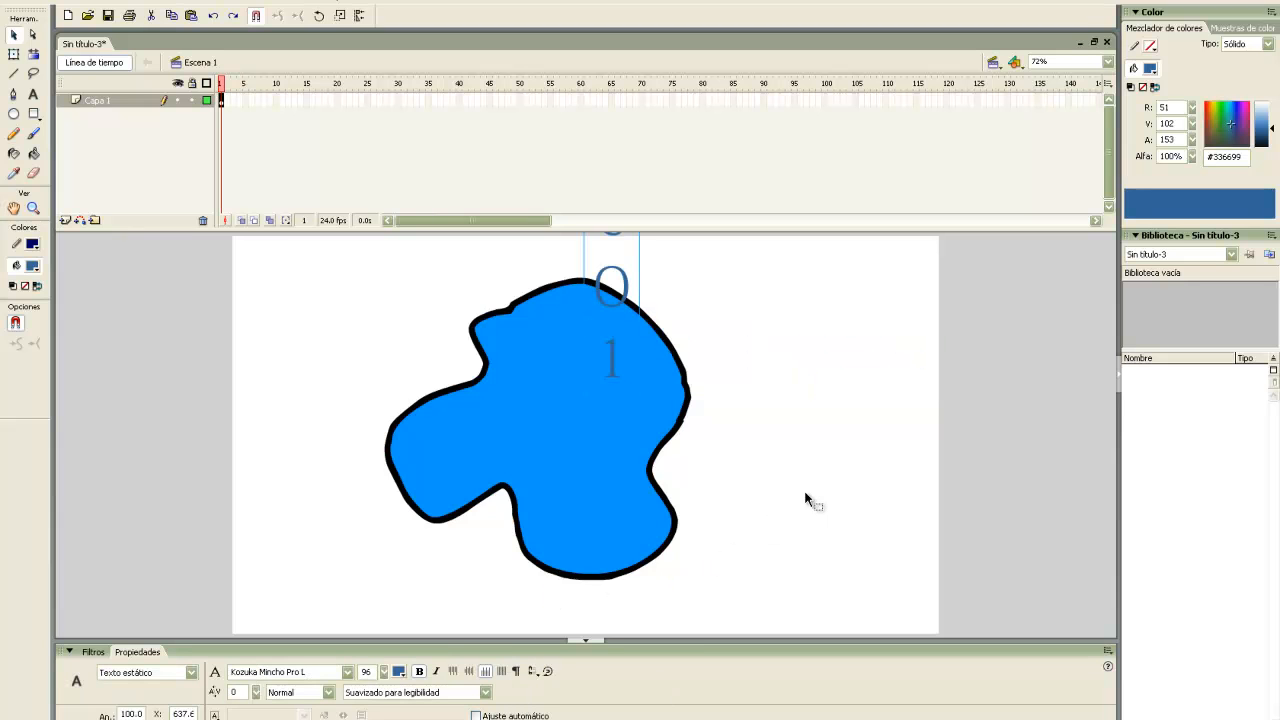
Try the superscript character position on the ADD UCO1 text and return it to Normal.
{"action": "left_click", "coordinate": [328, 692]}
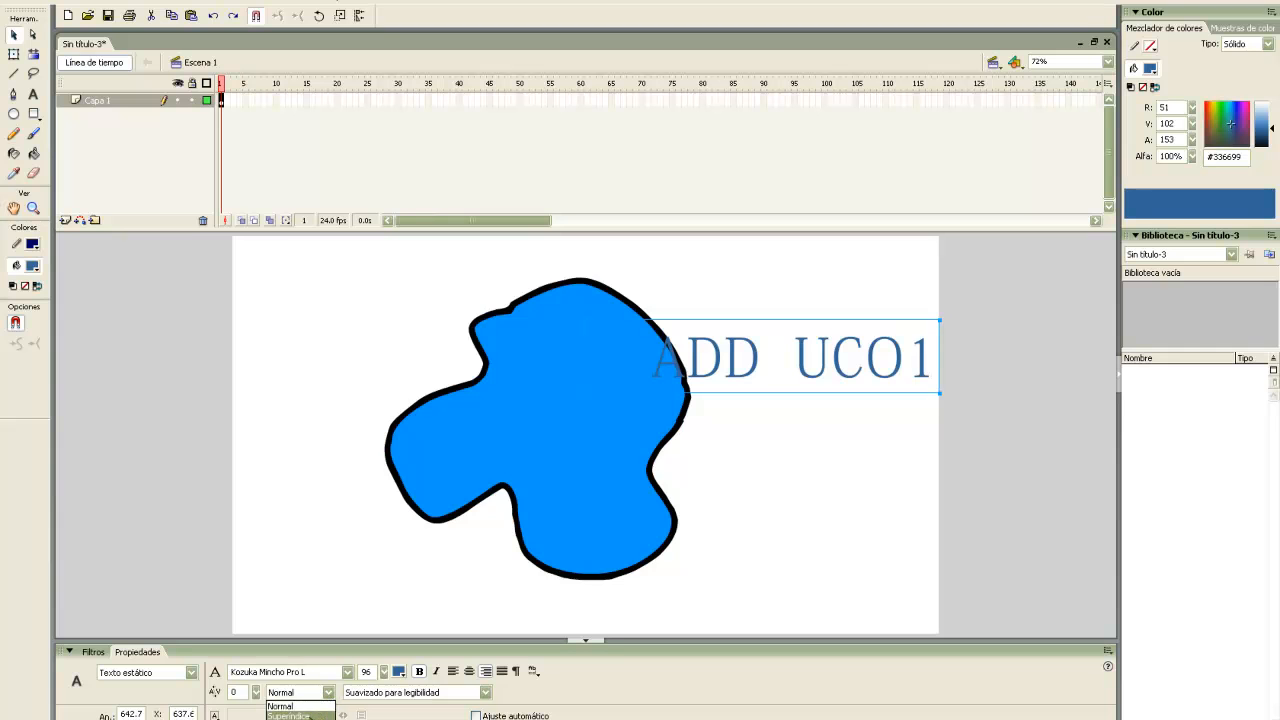
{"action": "left_click", "coordinate": [285, 706]}
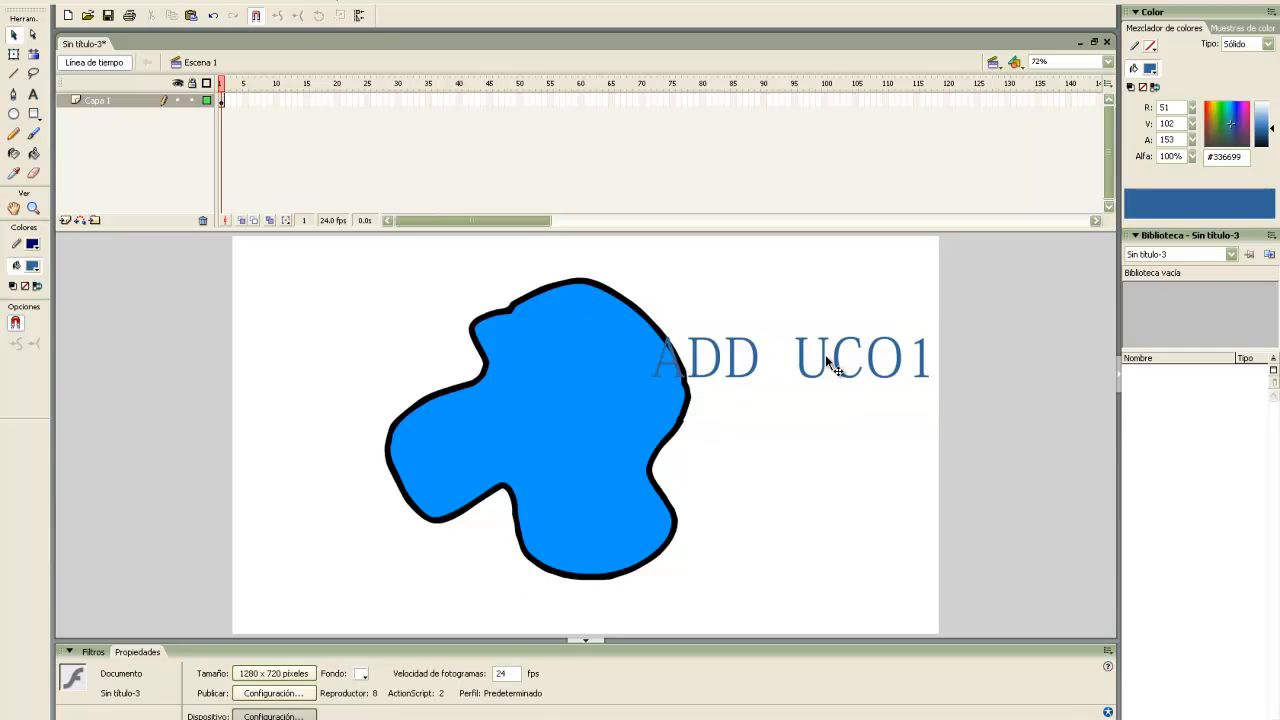
{"action": "left_click", "coordinate": [328, 692]}
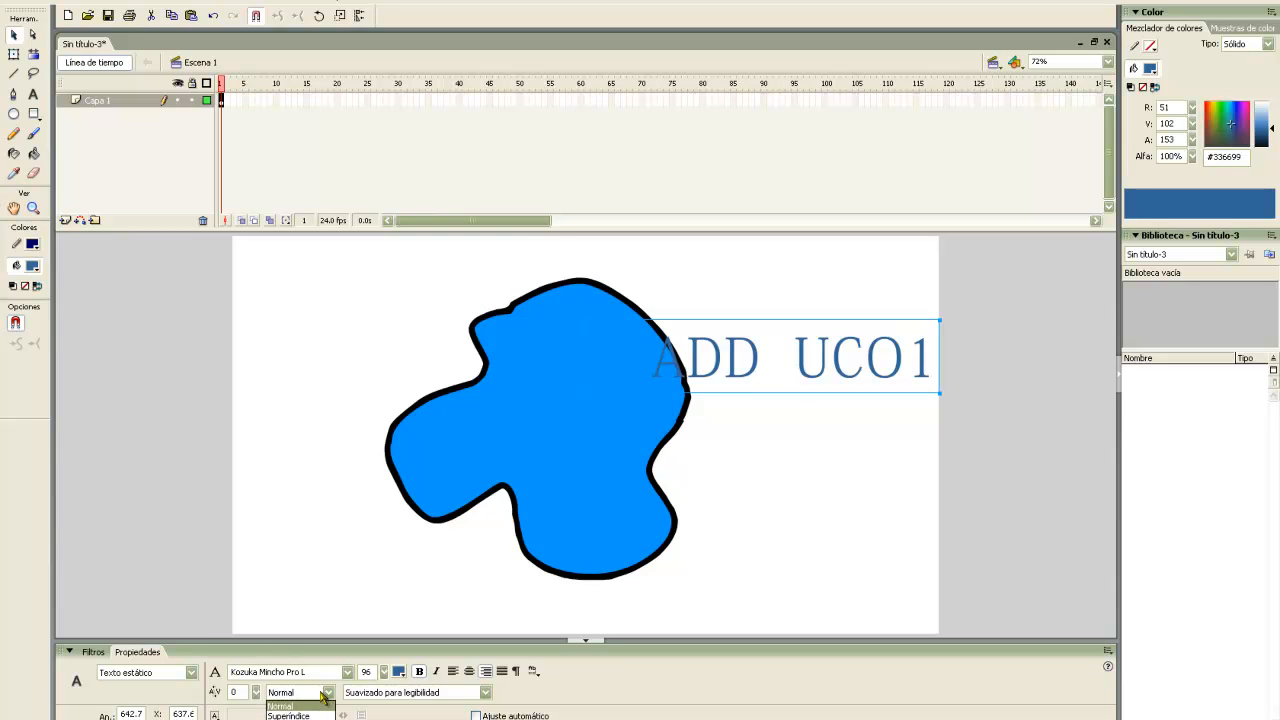
{"action": "left_click", "coordinate": [305, 716]}
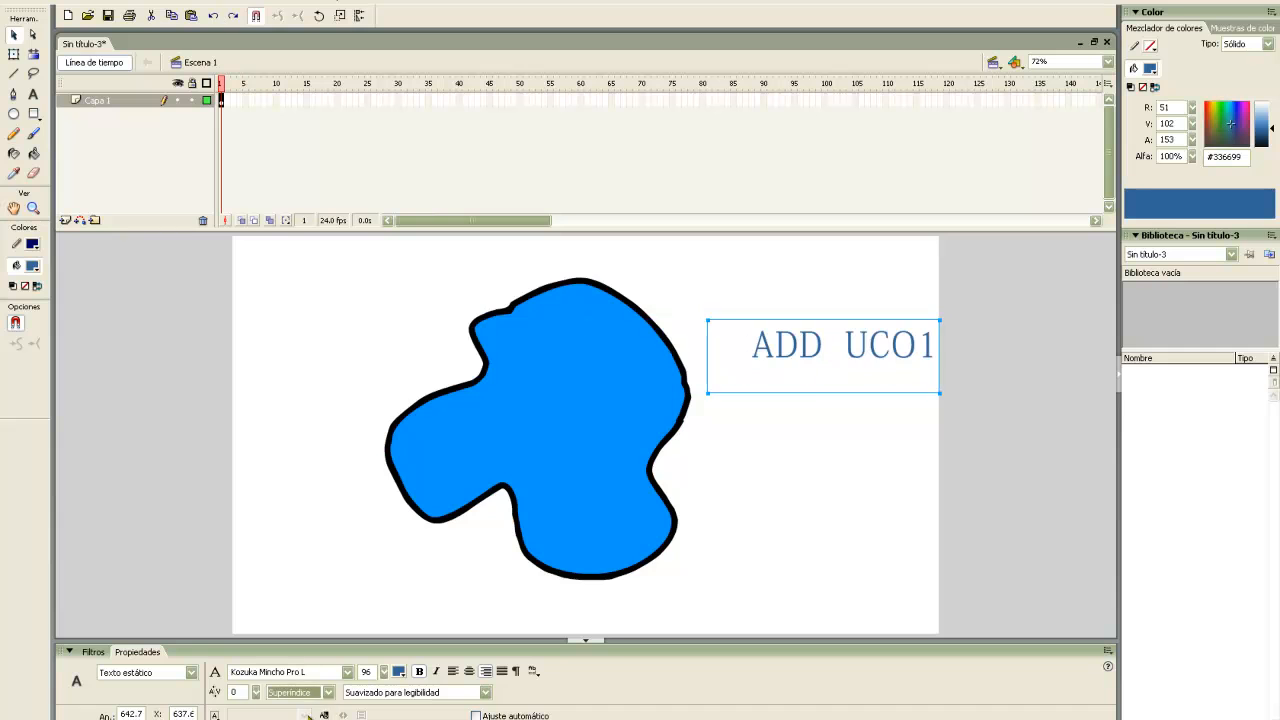
{"action": "left_click", "coordinate": [327, 699]}
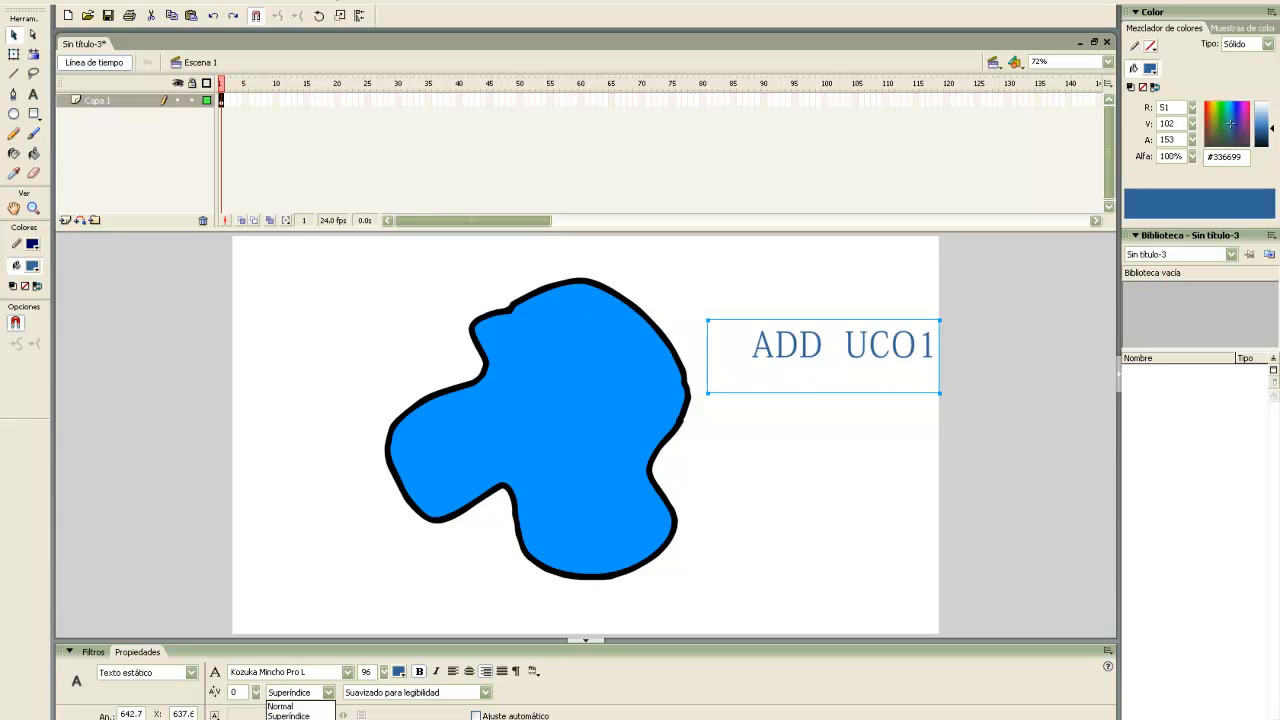
{"action": "left_click", "coordinate": [272, 703]}
{"action": "left_click", "coordinate": [296, 692]}
{"action": "left_click", "coordinate": [300, 706]}
Try bitmap rendering without anti-aliasing on the ADD UCO1 text and set it to "Suavizado para animación".
{"action": "left_click", "coordinate": [421, 692]}
{"action": "left_click", "coordinate": [410, 719]}
{"action": "left_click", "coordinate": [407, 695]}
{"action": "left_click", "coordinate": [410, 716]}
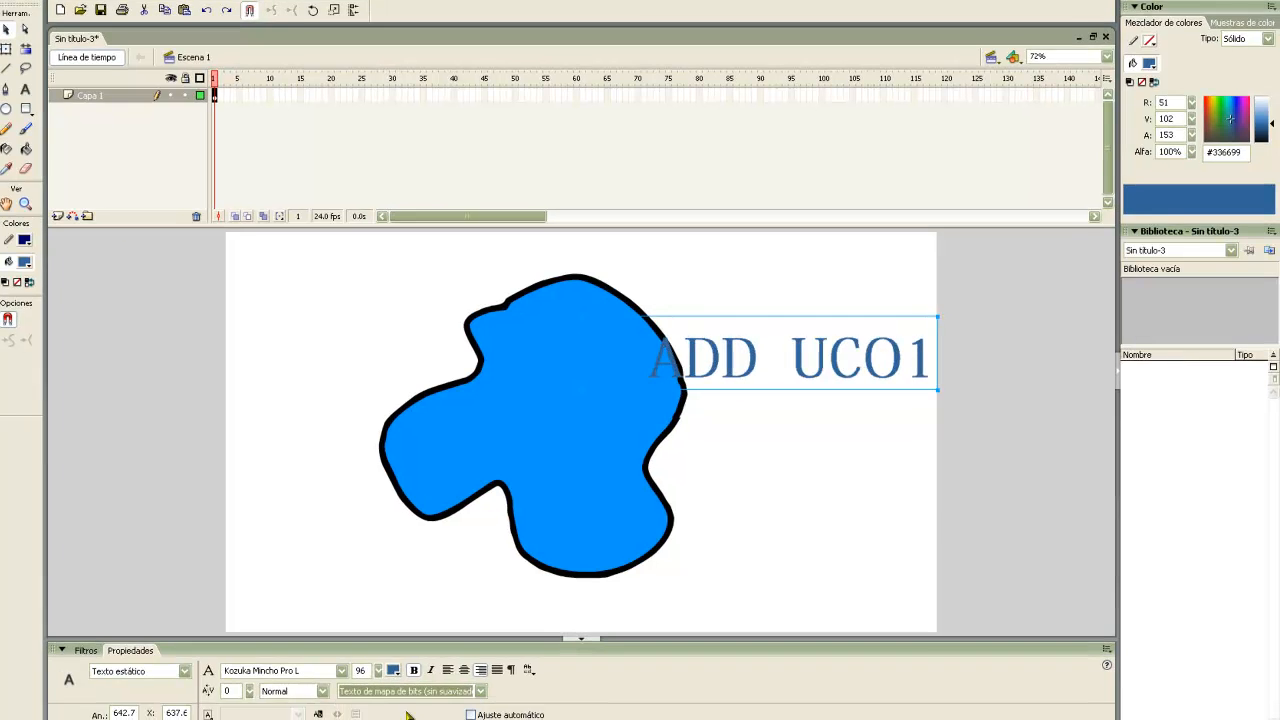
{"action": "left_click", "coordinate": [410, 692]}
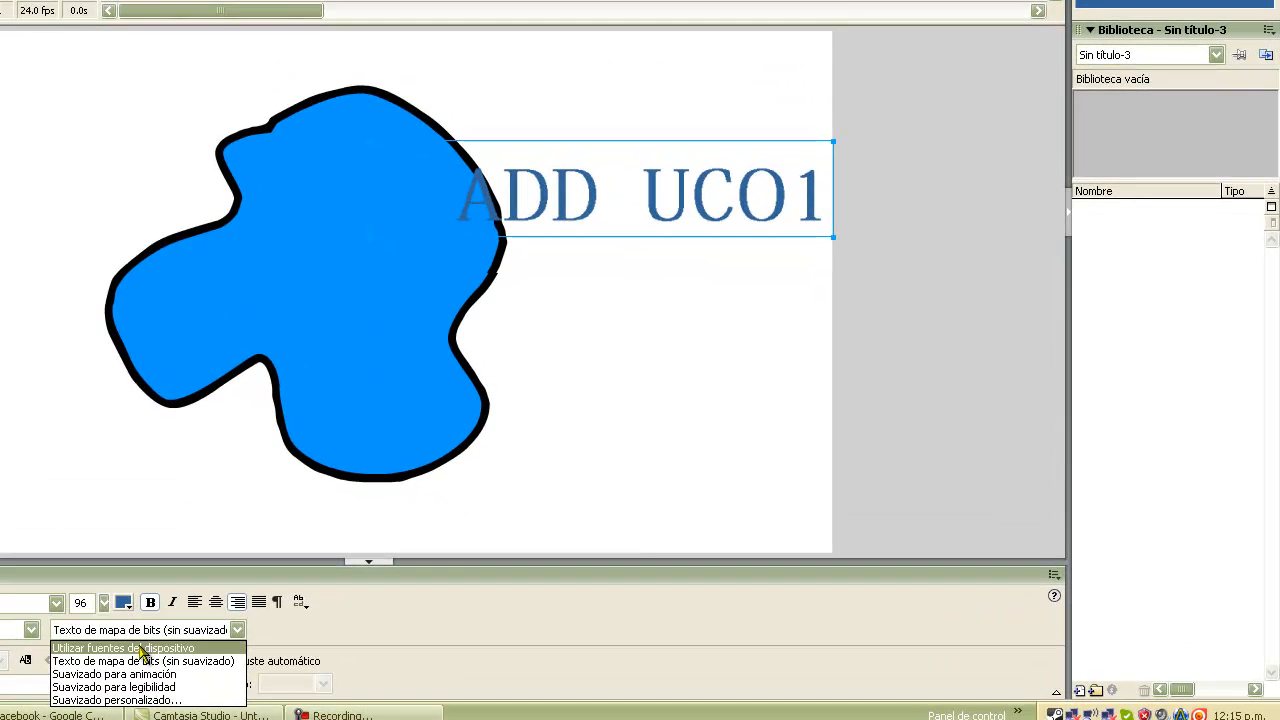
{"action": "left_click", "coordinate": [140, 674]}
Try "Suavizado para legibilidad" and "Utilizar fuentes del dispositivo" on the ADD UCO1 text, and undo both changes.
{"action": "left_click", "coordinate": [130, 632]}
{"action": "left_click", "coordinate": [136, 689]}
{"action": "left_click", "coordinate": [113, 631]}
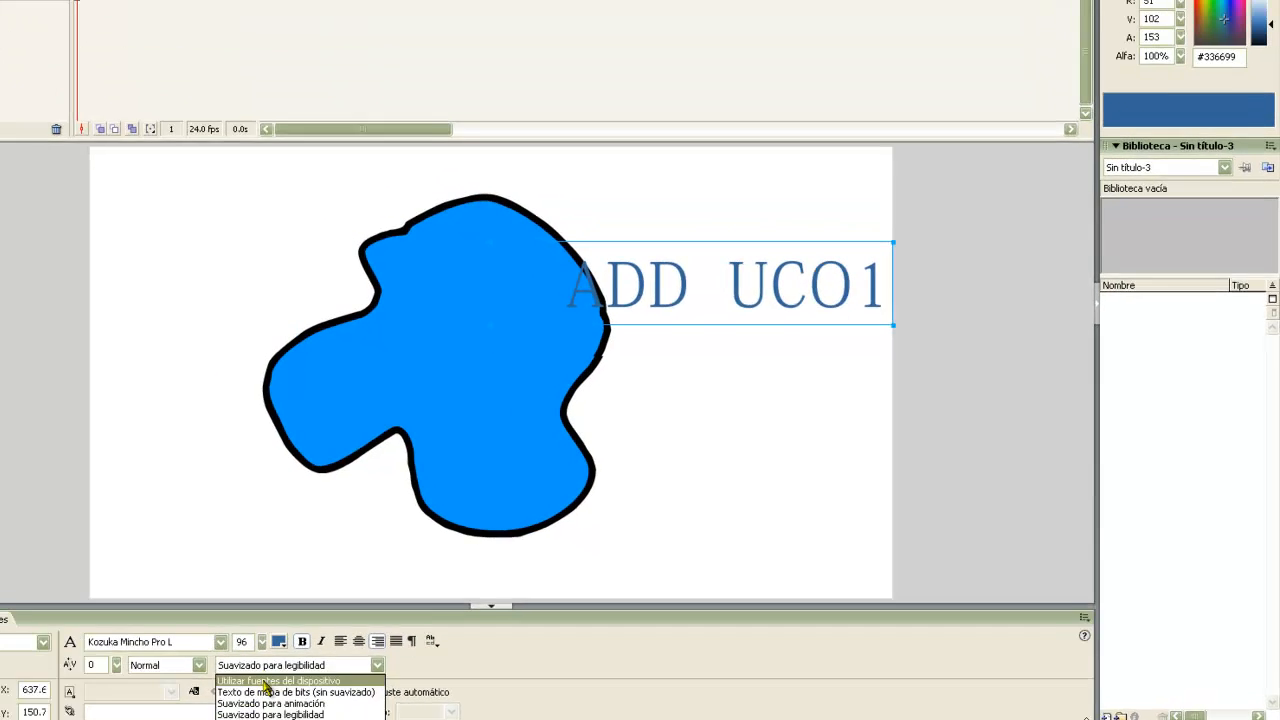
{"action": "left_click", "coordinate": [108, 648]}
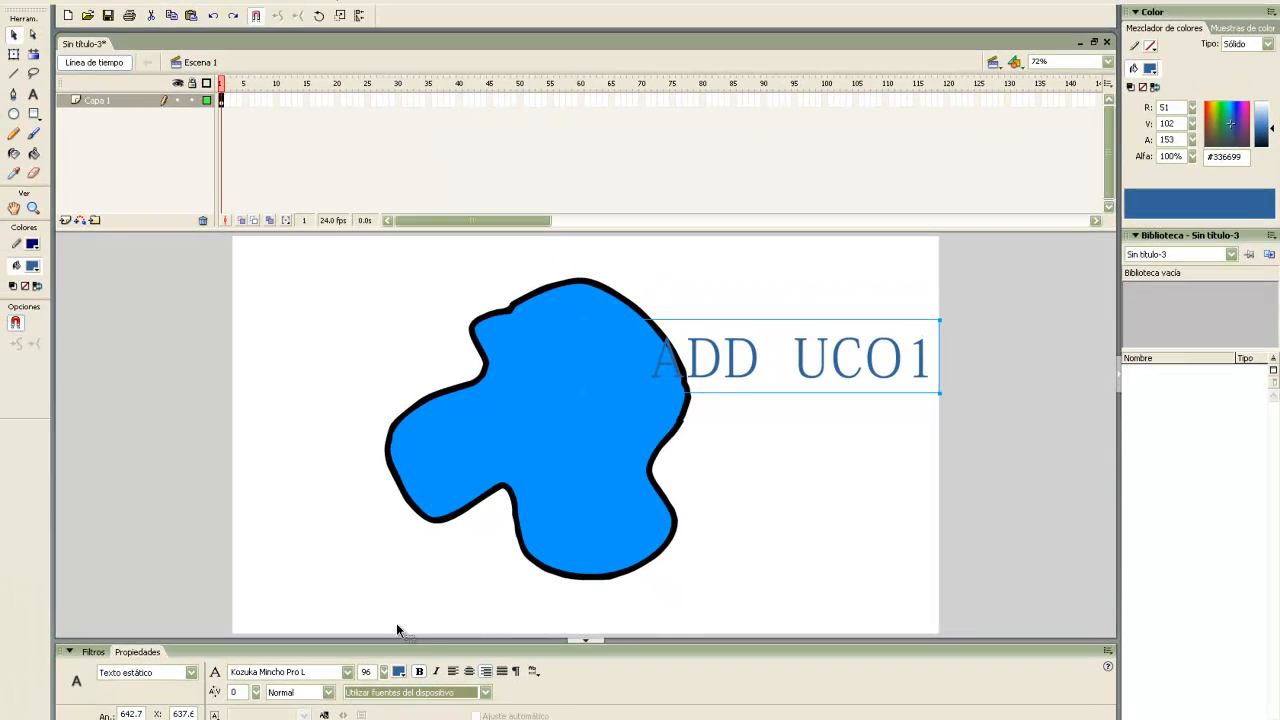
{"action": "key", "text": "ctrl+z"}
{"action": "key", "text": "ctrl+z"}
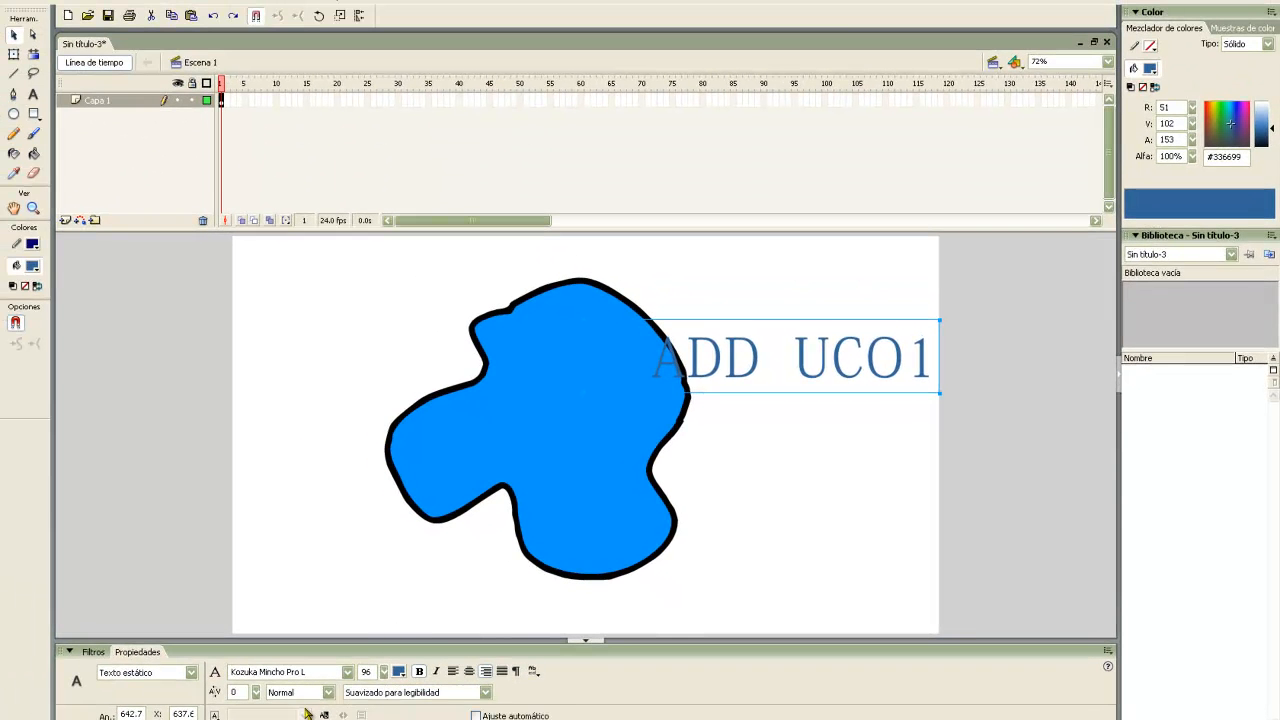
Try changing the ADD UCO1 text to dynamic text and return it to static text.
{"action": "left_click", "coordinate": [181, 673]}
{"action": "left_click", "coordinate": [172, 677]}
{"action": "left_click", "coordinate": [172, 675]}
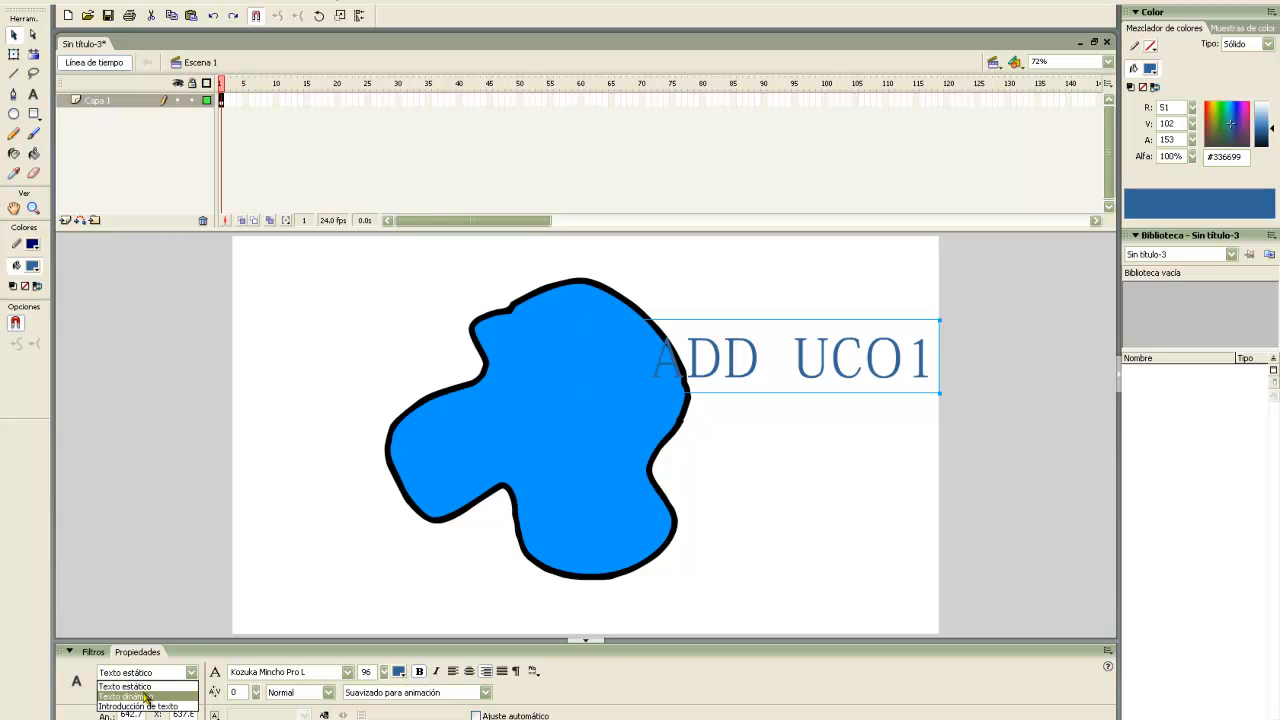
{"action": "left_click", "coordinate": [142, 696]}
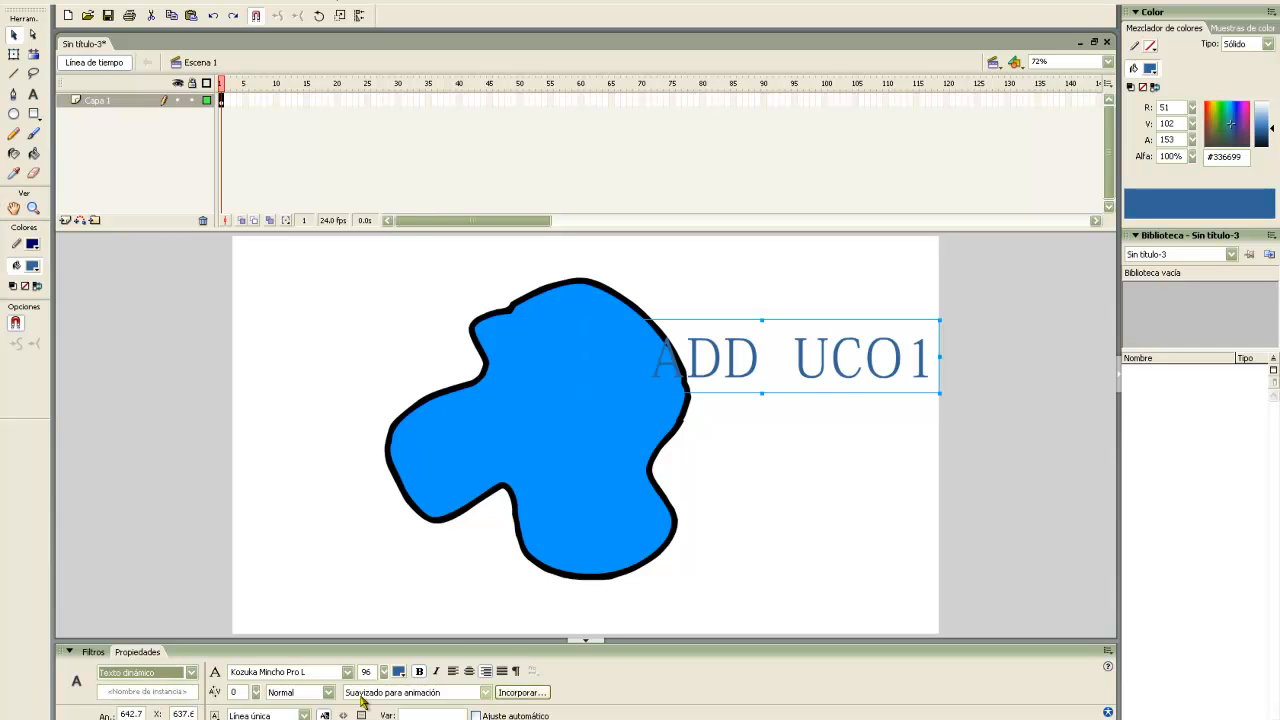
{"action": "left_click_drag", "start_coordinate": [384, 674], "coordinate": [375, 650]}
{"action": "left_click", "coordinate": [190, 672]}
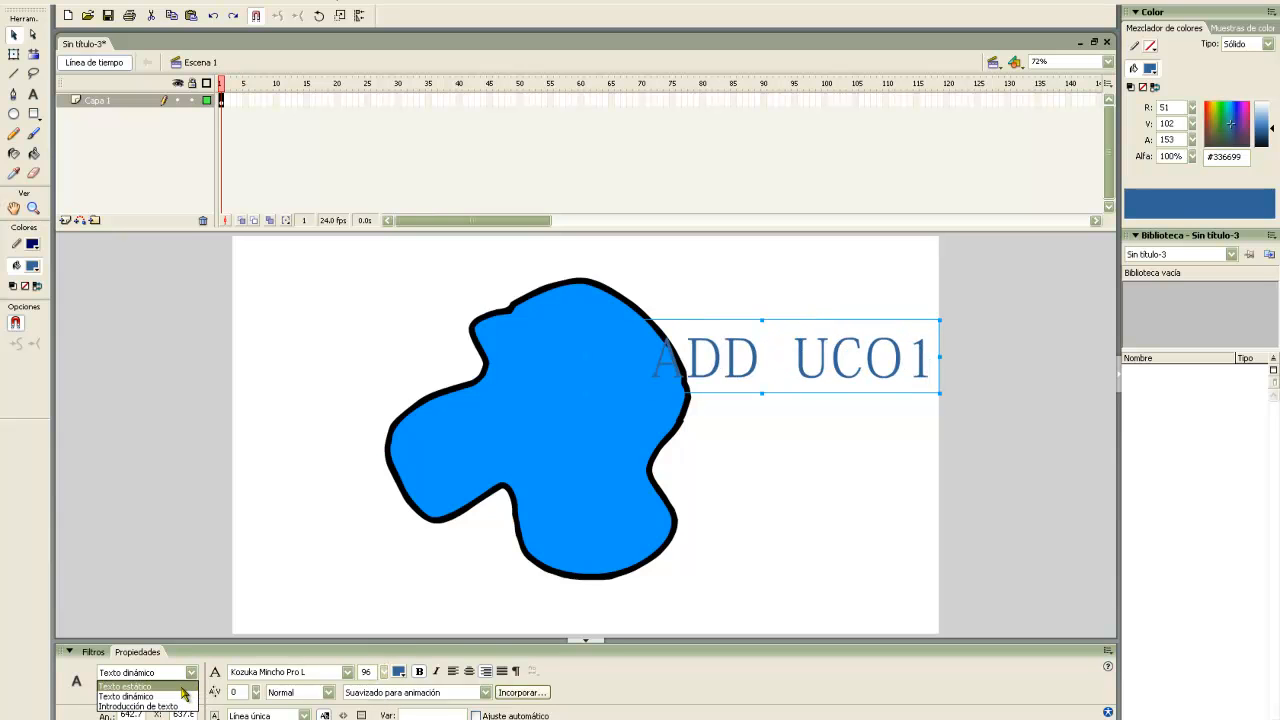
{"action": "left_click", "coordinate": [182, 687]}
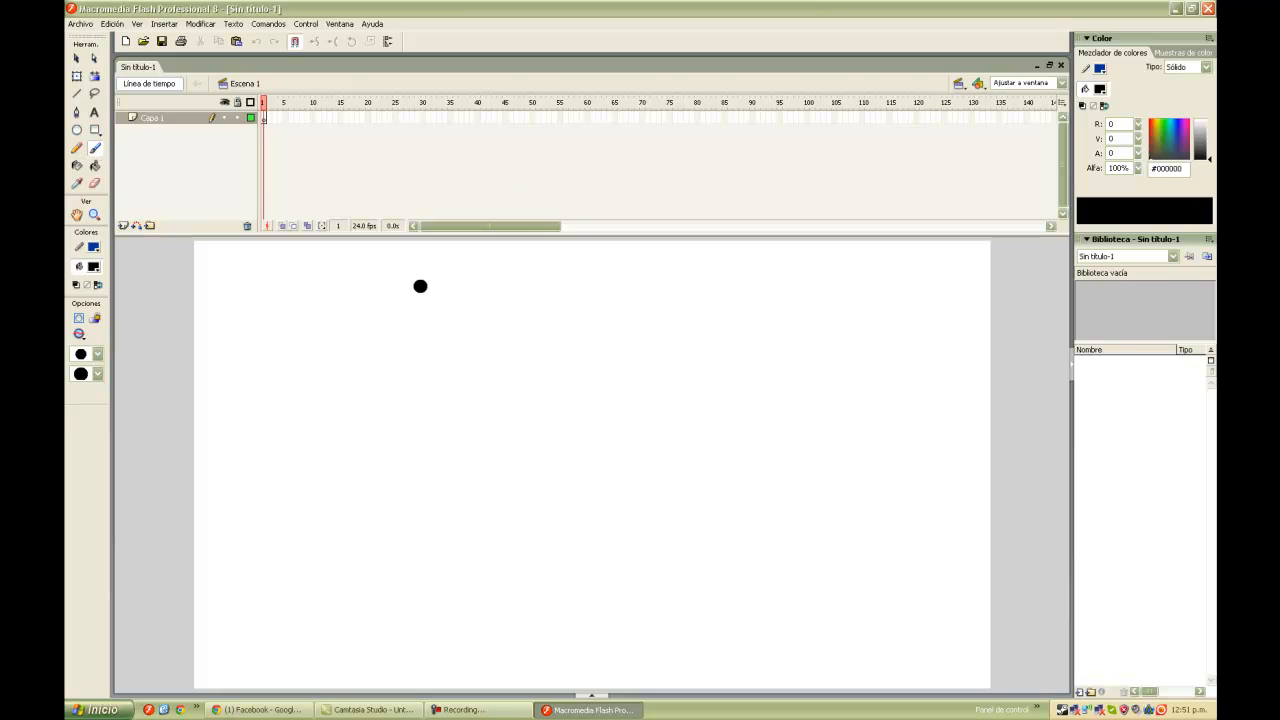
Undo a test brush stroke and draw a thin face with eyes above the canvas center using the smallest brush size.
{"action": "mouse_move", "coordinate": [555, 347]}
{"action": "left_mouse_down"}
{"action": "mouse_move", "coordinate": [520, 364]}
{"action": "mouse_move", "coordinate": [552, 417]}
{"action": "mouse_move", "coordinate": [590, 362]}
{"action": "left_mouse_up"}
{"action": "key", "text": "ctrl+z"}
{"action": "left_click", "coordinate": [96, 356]}
{"action": "left_click", "coordinate": [96, 356]}
{"action": "left_click", "coordinate": [96, 356]}
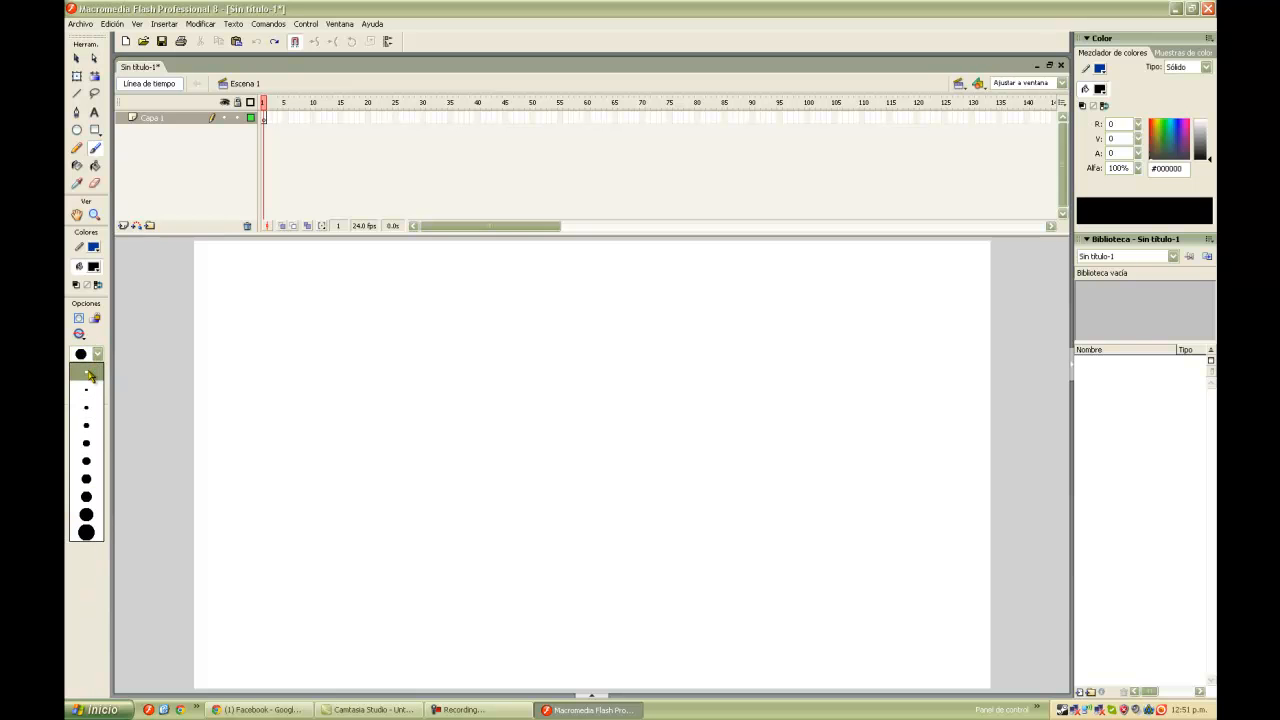
{"action": "left_click", "coordinate": [88, 375]}
{"action": "mouse_move", "coordinate": [567, 331]}
{"action": "left_mouse_down"}
{"action": "mouse_move", "coordinate": [521, 355]}
{"action": "mouse_move", "coordinate": [576, 372]}
{"action": "mouse_move", "coordinate": [565, 331]}
{"action": "left_mouse_up"}
Draw two more faces with eyes beside the thin one, one with a medium brush and one with the largest brush.
{"action": "left_click", "coordinate": [97, 353]}
{"action": "left_click", "coordinate": [86, 426]}
{"action": "mouse_move", "coordinate": [658, 325]}
{"action": "left_mouse_down"}
{"action": "mouse_move", "coordinate": [636, 335]}
{"action": "mouse_move", "coordinate": [673, 328]}
{"action": "mouse_move", "coordinate": [650, 328]}
{"action": "left_mouse_up"}
{"action": "left_click", "coordinate": [97, 353]}
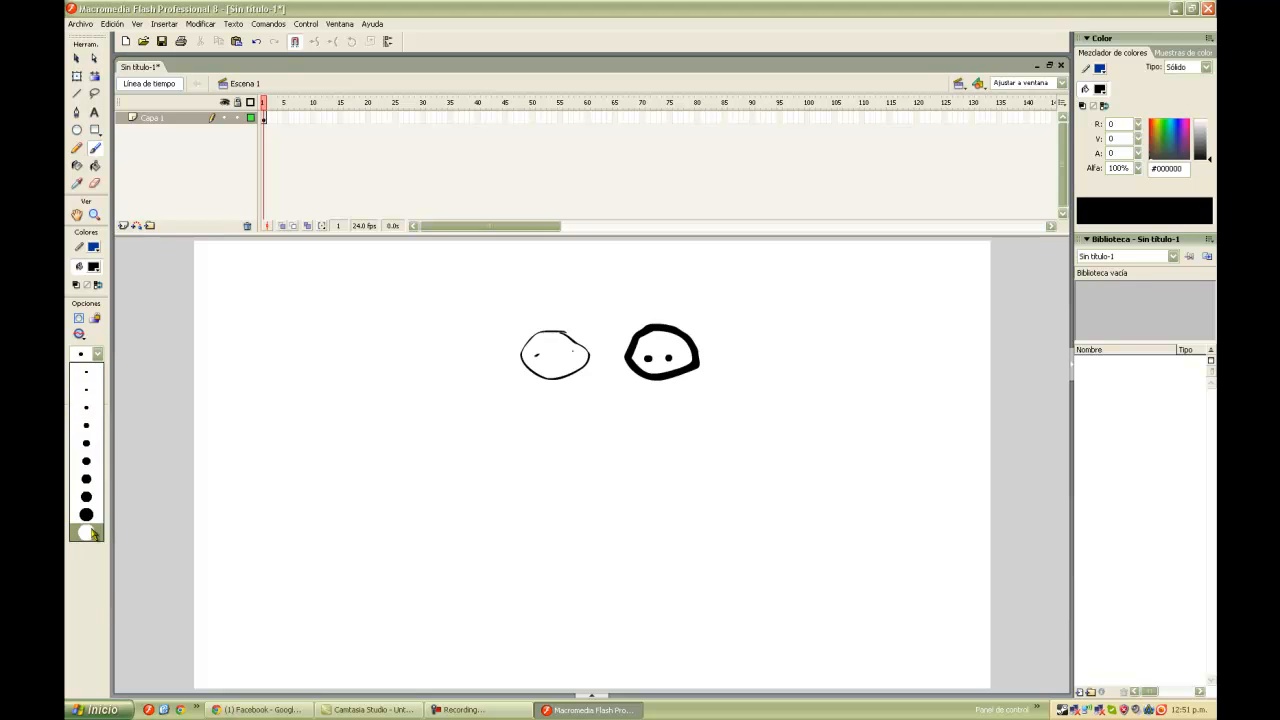
{"action": "left_click", "coordinate": [86, 524]}
{"action": "mouse_move", "coordinate": [763, 315]}
{"action": "left_mouse_down"}
{"action": "mouse_move", "coordinate": [827, 365]}
{"action": "mouse_move", "coordinate": [742, 335]}
{"action": "mouse_move", "coordinate": [763, 312]}
{"action": "left_mouse_up"}
{"action": "left_click", "coordinate": [756, 361]}
{"action": "left_click", "coordinate": [800, 351]}
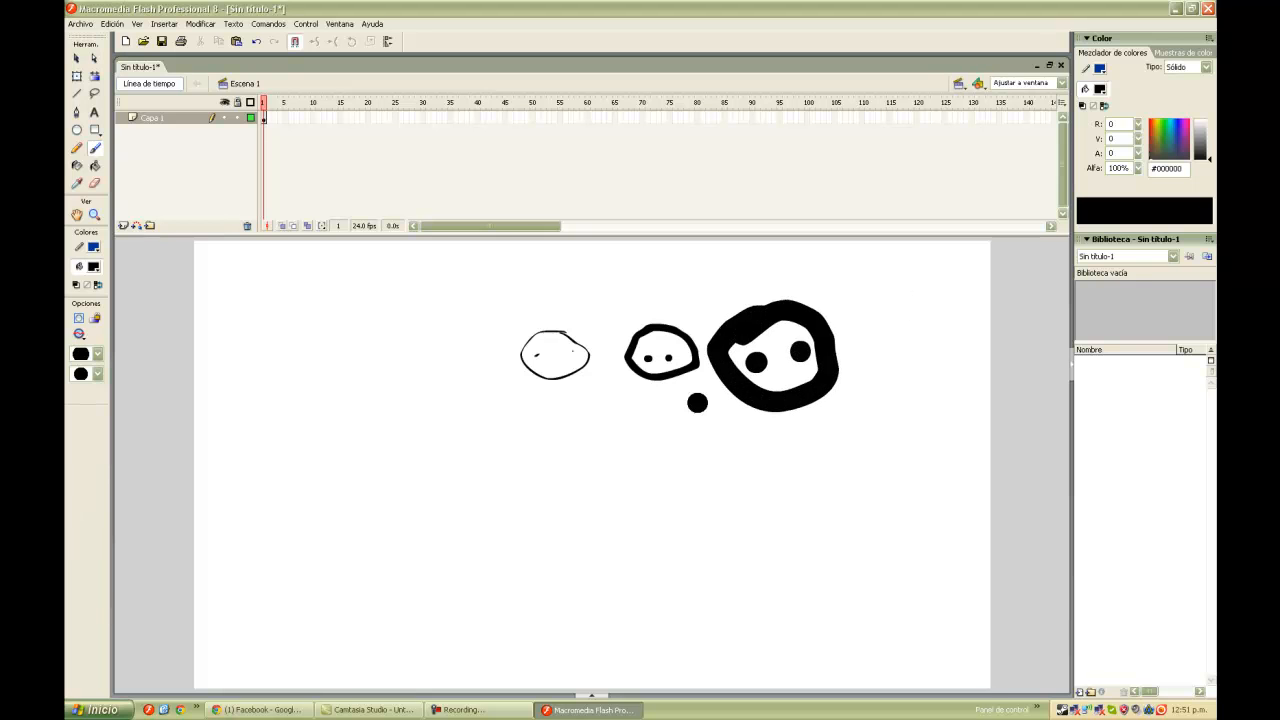
Choose a smaller brush size and an oval tip shape, and write "da" below the thin face.
{"action": "left_click", "coordinate": [97, 354]}
{"action": "left_click", "coordinate": [108, 462]}
{"action": "left_click", "coordinate": [97, 374]}
{"action": "left_click", "coordinate": [97, 354]}
{"action": "left_click", "coordinate": [95, 409]}
{"action": "left_click", "coordinate": [97, 374]}
{"action": "left_click", "coordinate": [92, 397]}
{"action": "left_click", "coordinate": [97, 374]}
{"action": "left_click", "coordinate": [88, 417]}
{"action": "mouse_move", "coordinate": [544, 421]}
{"action": "left_mouse_down"}
{"action": "mouse_move", "coordinate": [528, 452]}
{"action": "mouse_move", "coordinate": [559, 417]}
{"action": "mouse_move", "coordinate": [583, 455]}
{"action": "left_mouse_up"}
Draw test marks below the medium face with a horizontal oval tip and below the thick face with a square tip.
{"action": "left_click", "coordinate": [97, 374]}
{"action": "left_click", "coordinate": [88, 446]}
{"action": "mouse_move", "coordinate": [637, 449]}
{"action": "left_mouse_down"}
{"action": "mouse_move", "coordinate": [636, 482]}
{"action": "mouse_move", "coordinate": [663, 424]}
{"action": "mouse_move", "coordinate": [680, 452]}
{"action": "left_mouse_up"}
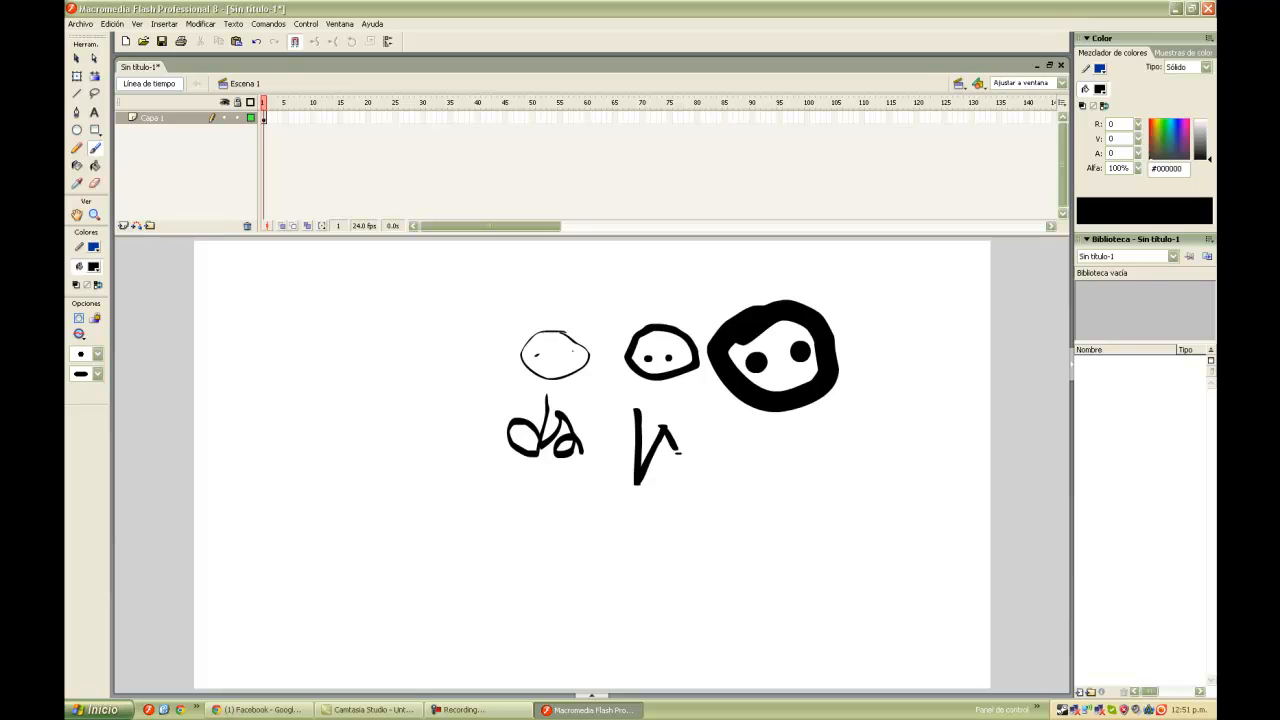
{"action": "left_click", "coordinate": [96, 356]}
{"action": "left_click", "coordinate": [97, 374]}
{"action": "left_click", "coordinate": [86, 462]}
{"action": "mouse_move", "coordinate": [743, 421]}
{"action": "left_mouse_down"}
{"action": "mouse_move", "coordinate": [729, 420]}
{"action": "mouse_move", "coordinate": [735, 490]}
{"action": "mouse_move", "coordinate": [755, 430]}
{"action": "mouse_move", "coordinate": [768, 452]}
{"action": "left_mouse_up"}
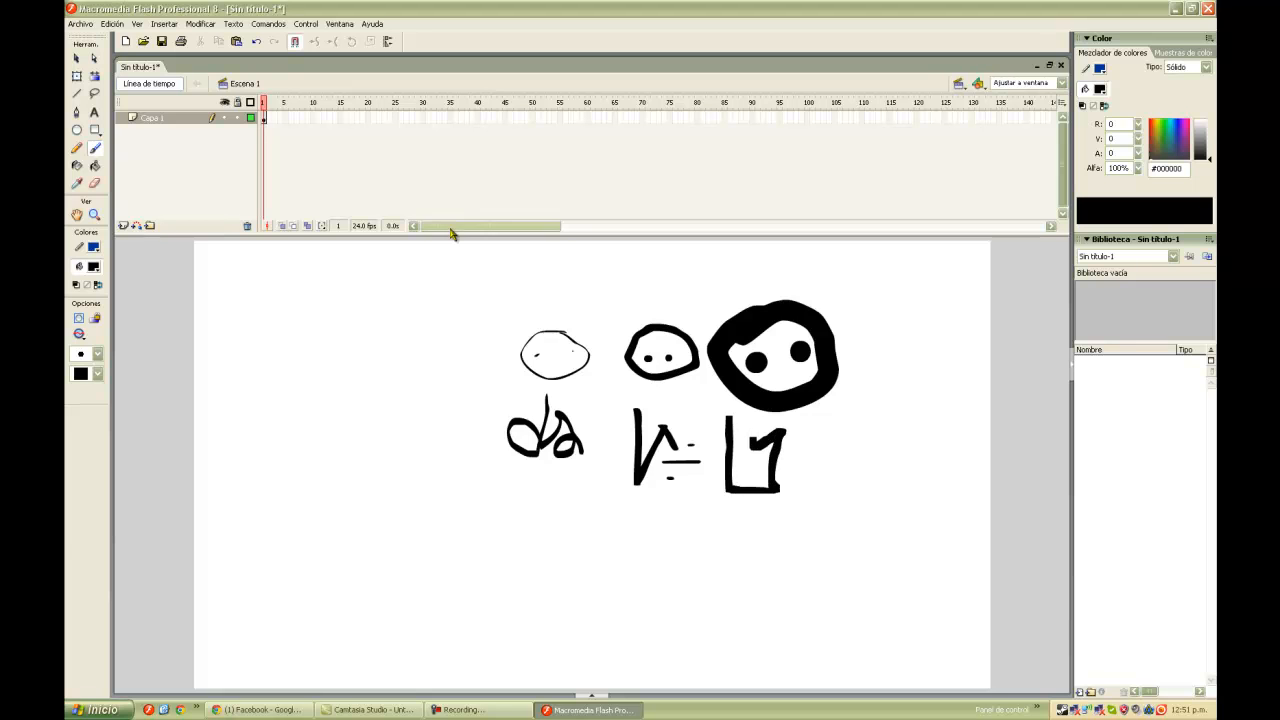
Draw several calligraphic strokes across the empty canvas areas with a diagonal line brush tip.
{"action": "left_click", "coordinate": [97, 374]}
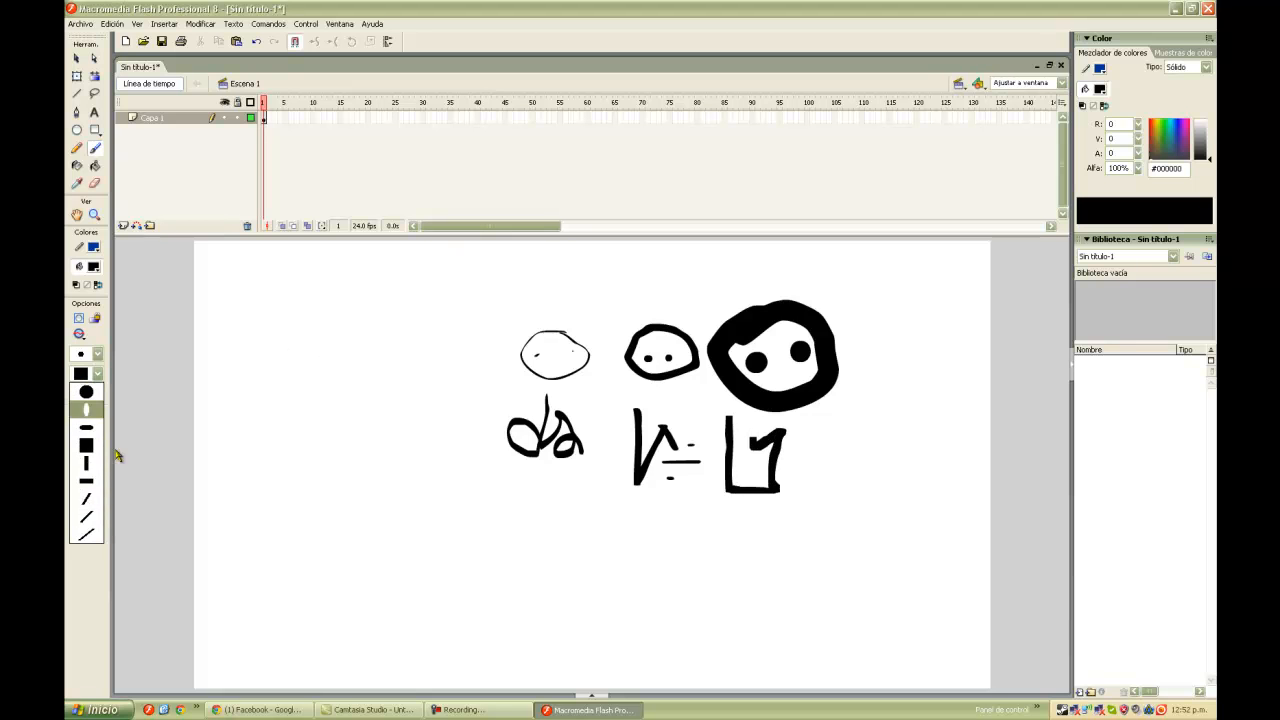
{"action": "left_click", "coordinate": [86, 534]}
{"action": "mouse_move", "coordinate": [310, 413]}
{"action": "left_mouse_down"}
{"action": "mouse_move", "coordinate": [433, 406]}
{"action": "mouse_move", "coordinate": [455, 386]}
{"action": "mouse_move", "coordinate": [444, 373]}
{"action": "mouse_move", "coordinate": [441, 418]}
{"action": "mouse_move", "coordinate": [320, 548]}
{"action": "left_mouse_up"}
{"action": "left_click", "coordinate": [445, 373]}
{"action": "mouse_move", "coordinate": [425, 484]}
{"action": "left_mouse_down"}
{"action": "mouse_move", "coordinate": [598, 570]}
{"action": "mouse_move", "coordinate": [582, 644]}
{"action": "left_mouse_up"}
{"action": "left_click_drag", "start_coordinate": [548, 600], "coordinate": [689, 586]}
{"action": "left_click_drag", "start_coordinate": [633, 551], "coordinate": [631, 646]}
{"action": "left_click_drag", "start_coordinate": [684, 591], "coordinate": [763, 583]}
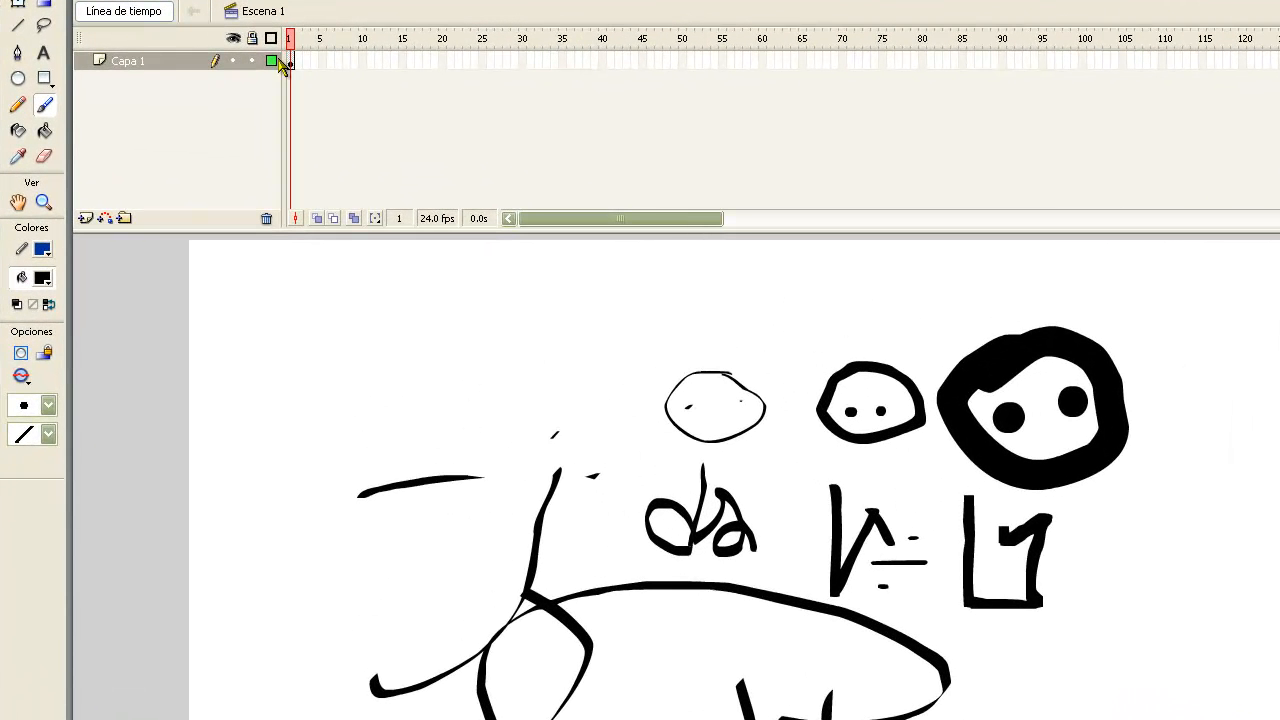
Delete everything drawn in frame 1 and draw a small smiling face with a small round brush tip.
{"action": "left_click", "coordinate": [289, 62]}
{"action": "key", "text": "Delete"}
{"action": "left_click", "coordinate": [48, 405]}
{"action": "left_click", "coordinate": [48, 406]}
{"action": "left_click", "coordinate": [46, 436]}
{"action": "left_click", "coordinate": [31, 459]}
{"action": "left_click", "coordinate": [48, 405]}
{"action": "left_click", "coordinate": [29, 486]}
{"action": "mouse_move", "coordinate": [515, 360]}
{"action": "left_mouse_down"}
{"action": "mouse_move", "coordinate": [537, 448]}
{"action": "mouse_move", "coordinate": [637, 366]}
{"action": "mouse_move", "coordinate": [561, 332]}
{"action": "mouse_move", "coordinate": [515, 360]}
{"action": "left_mouse_up"}
{"action": "left_click_drag", "start_coordinate": [541, 407], "coordinate": [600, 401]}
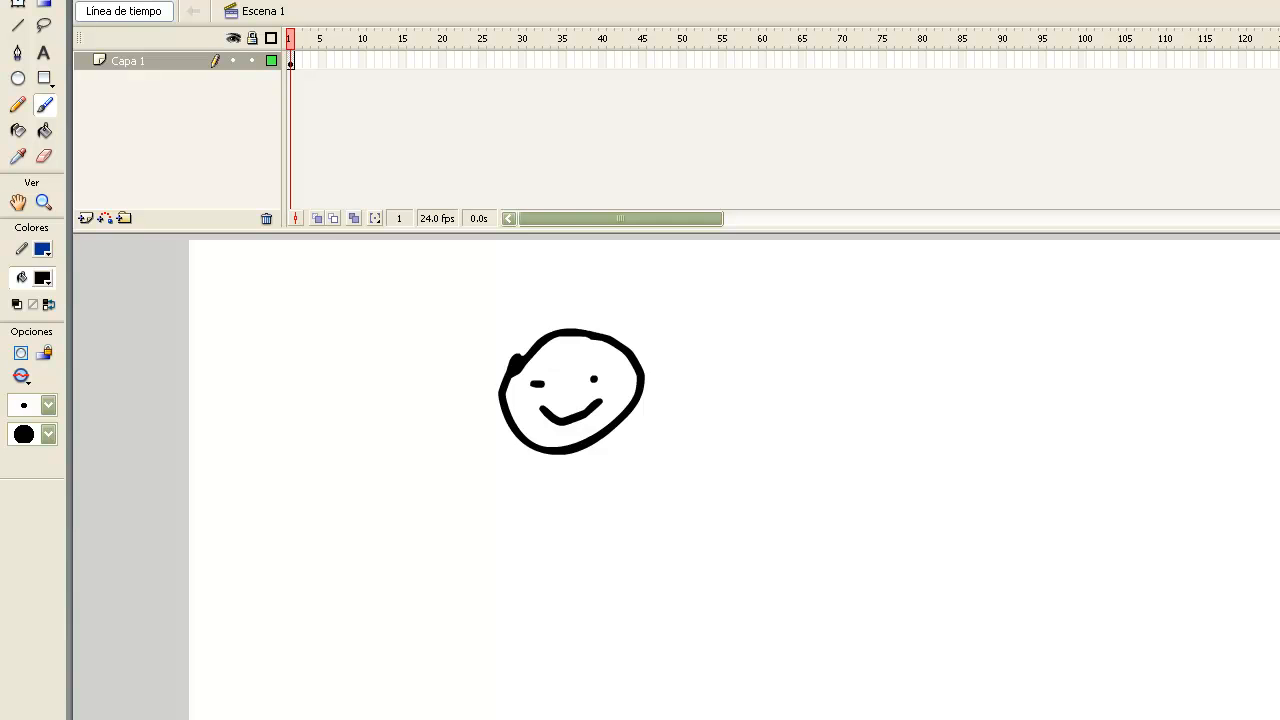
Try several freehand brush strokes around the smiling face and undo them.
{"action": "left_click", "coordinate": [477, 591]}
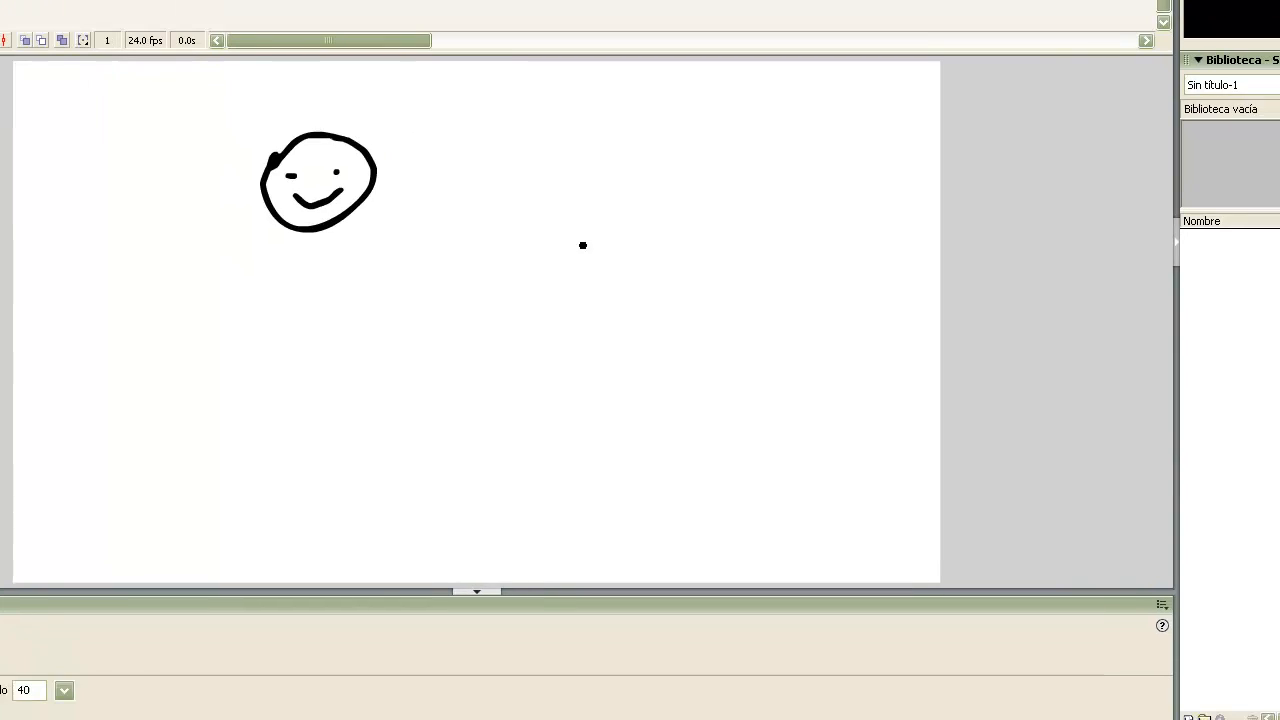
{"action": "left_click_drag", "start_coordinate": [886, 382], "coordinate": [678, 524]}
{"action": "left_click_drag", "start_coordinate": [360, 331], "coordinate": [403, 256]}
{"action": "left_click_drag", "start_coordinate": [600, 224], "coordinate": [577, 266]}
{"action": "left_click_drag", "start_coordinate": [596, 262], "coordinate": [609, 252]}
{"action": "mouse_move", "coordinate": [604, 192]}
{"action": "left_mouse_down"}
{"action": "mouse_move", "coordinate": [681, 184]}
{"action": "mouse_move", "coordinate": [685, 336]}
{"action": "mouse_move", "coordinate": [733, 360]}
{"action": "mouse_move", "coordinate": [702, 265]}
{"action": "left_mouse_up"}
{"action": "left_click_drag", "start_coordinate": [478, 326], "coordinate": [509, 320]}
{"action": "key", "text": "ctrl+z"}
{"action": "key", "text": "ctrl+z"}
{"action": "key", "text": "ctrl+z"}
{"action": "key", "text": "ctrl+z"}
{"action": "key", "text": "ctrl+z"}
{"action": "key", "text": "ctrl+z"}
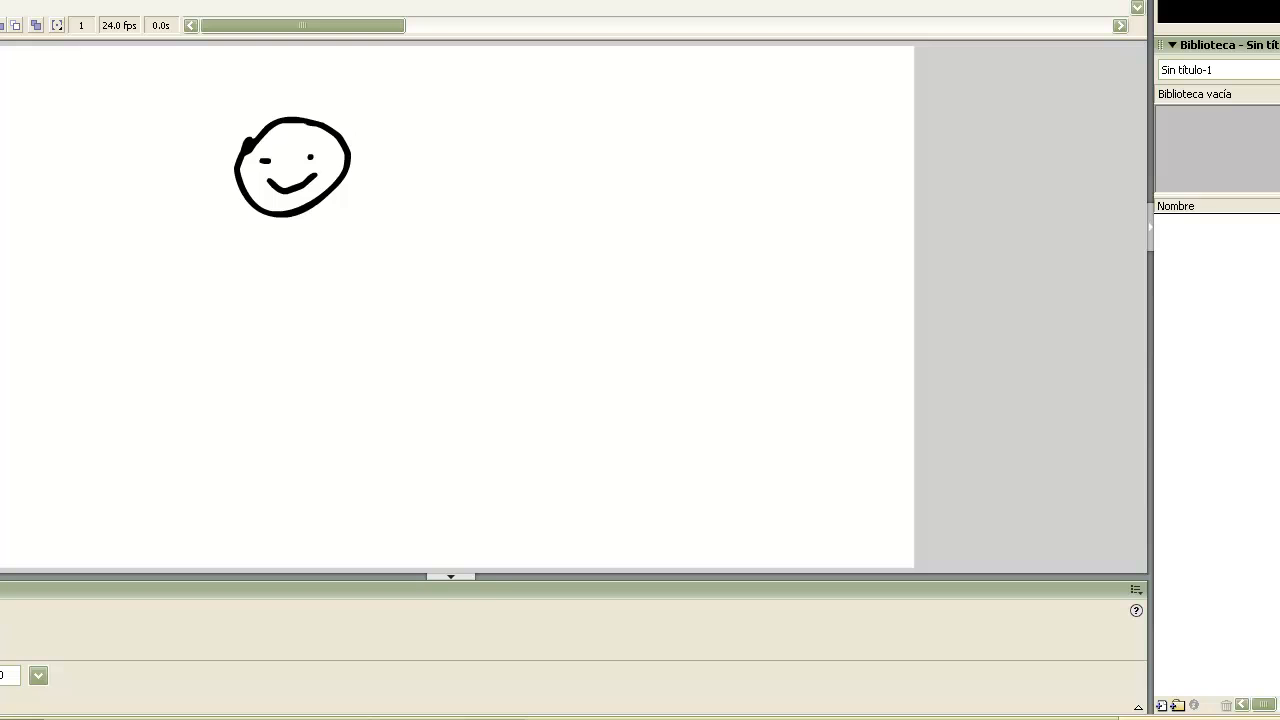
Increase the brush smoothing and draw several curved strokes around the smiling face.
{"action": "left_click_drag", "start_coordinate": [38, 676], "coordinate": [38, 632]}
{"action": "mouse_move", "coordinate": [512, 206]}
{"action": "left_mouse_down"}
{"action": "mouse_move", "coordinate": [479, 257]}
{"action": "mouse_move", "coordinate": [508, 276]}
{"action": "mouse_move", "coordinate": [472, 295]}
{"action": "mouse_move", "coordinate": [490, 347]}
{"action": "left_mouse_up"}
{"action": "mouse_move", "coordinate": [552, 282]}
{"action": "left_mouse_down"}
{"action": "mouse_move", "coordinate": [563, 213]}
{"action": "mouse_move", "coordinate": [602, 284]}
{"action": "mouse_move", "coordinate": [586, 318]}
{"action": "mouse_move", "coordinate": [548, 342]}
{"action": "mouse_move", "coordinate": [350, 384]}
{"action": "mouse_move", "coordinate": [425, 355]}
{"action": "left_mouse_up"}
{"action": "left_click_drag", "start_coordinate": [333, 247], "coordinate": [135, 340]}
{"action": "mouse_move", "coordinate": [171, 272]}
{"action": "left_mouse_down"}
{"action": "mouse_move", "coordinate": [162, 133]}
{"action": "mouse_move", "coordinate": [62, 112]}
{"action": "left_mouse_up"}
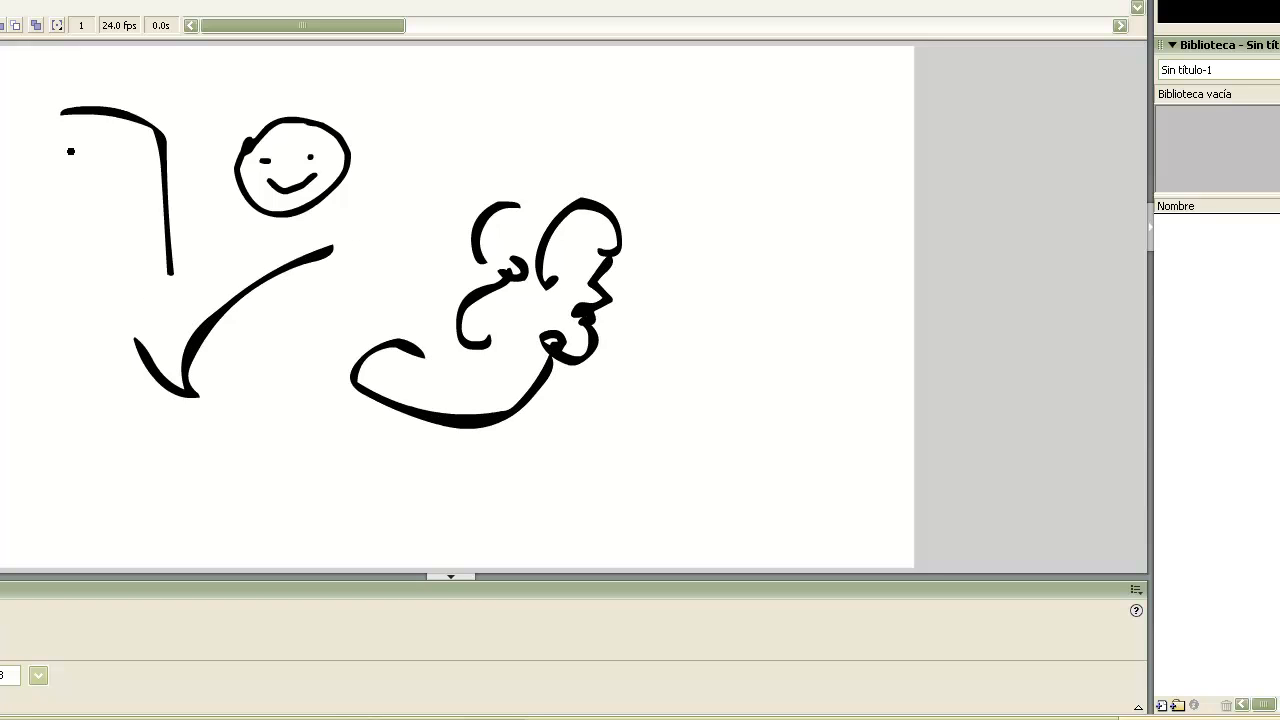
Undo all the curved brush strokes around the smiling face, keeping only the face on the stage.
{"action": "left_click_drag", "start_coordinate": [70, 157], "coordinate": [245, 118]}
{"action": "key", "text": "ctrl+z"}
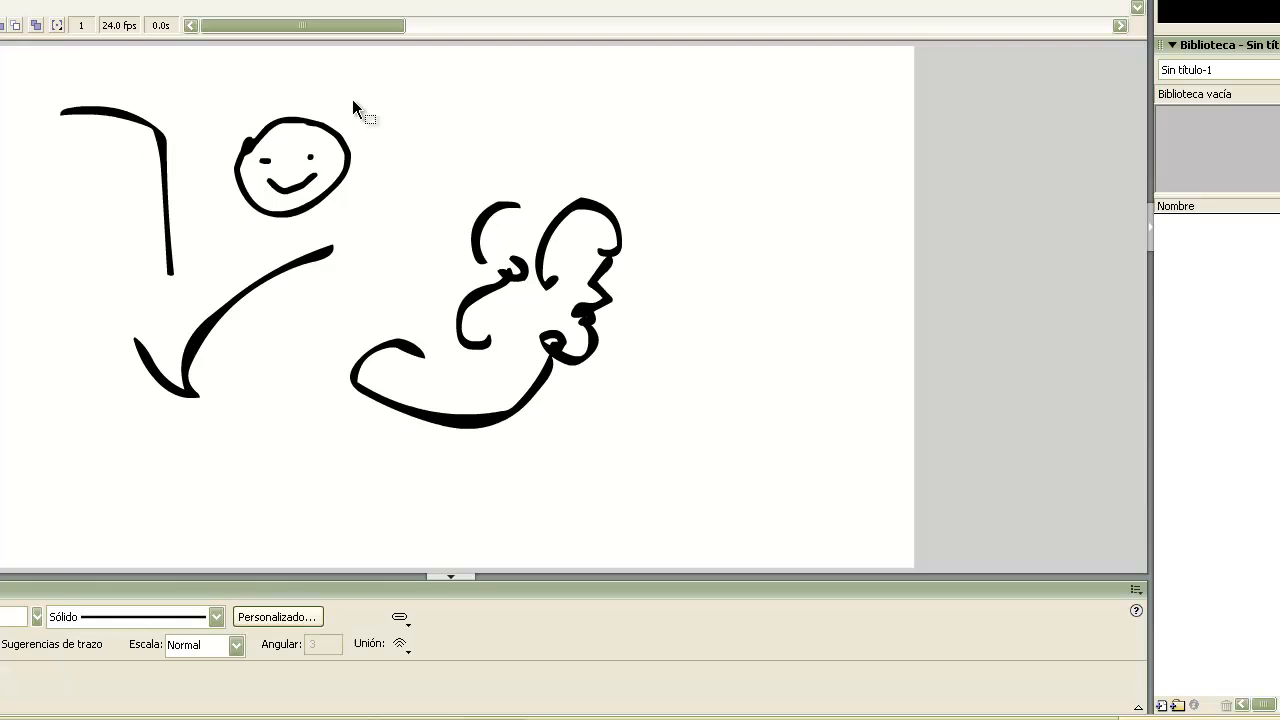
{"action": "key", "text": "ctrl+z"}
{"action": "key", "text": "ctrl+z"}
{"action": "key", "text": "ctrl+z"}
{"action": "key", "text": "ctrl+z"}
{"action": "key", "text": "ctrl+z"}
{"action": "key", "text": "ctrl+z"}
{"action": "key", "text": "ctrl+z"}
{"action": "key", "text": "ctrl+z"}
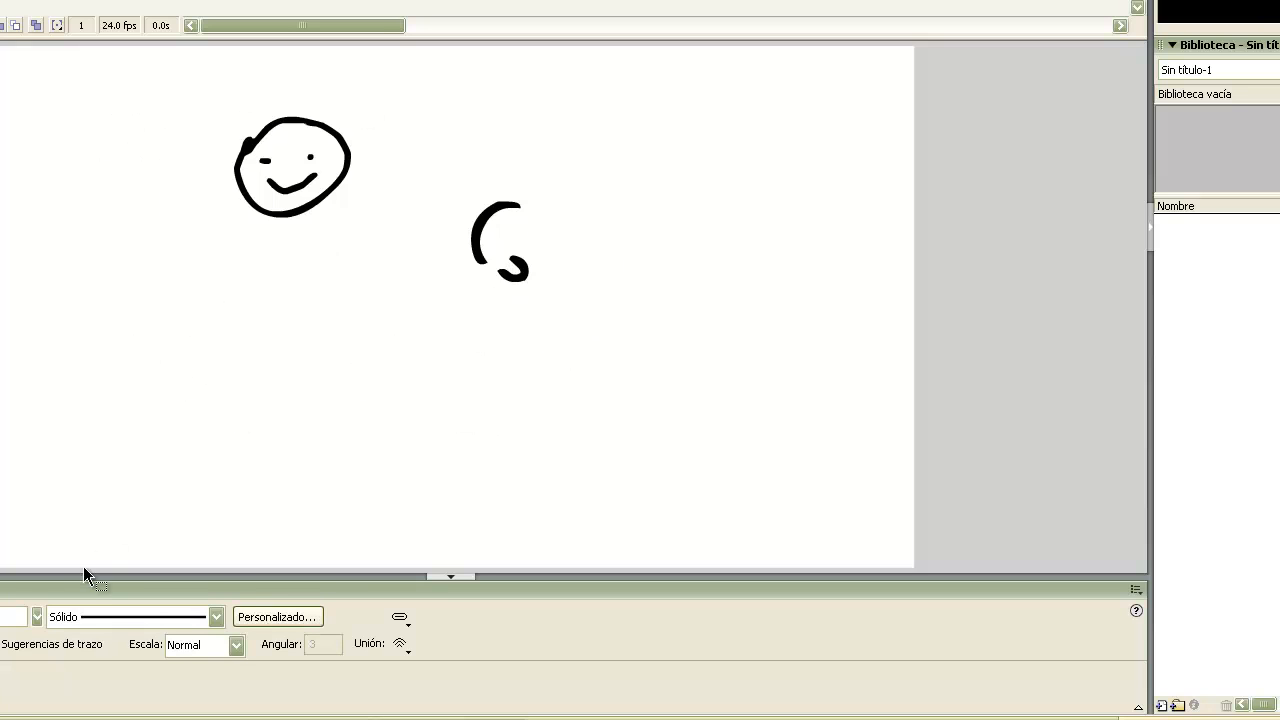
{"action": "key", "text": "ctrl+z"}
Try several freehand strokes beside the smiling face with reduced brush smoothing and undo them.
{"action": "key", "text": "b"}
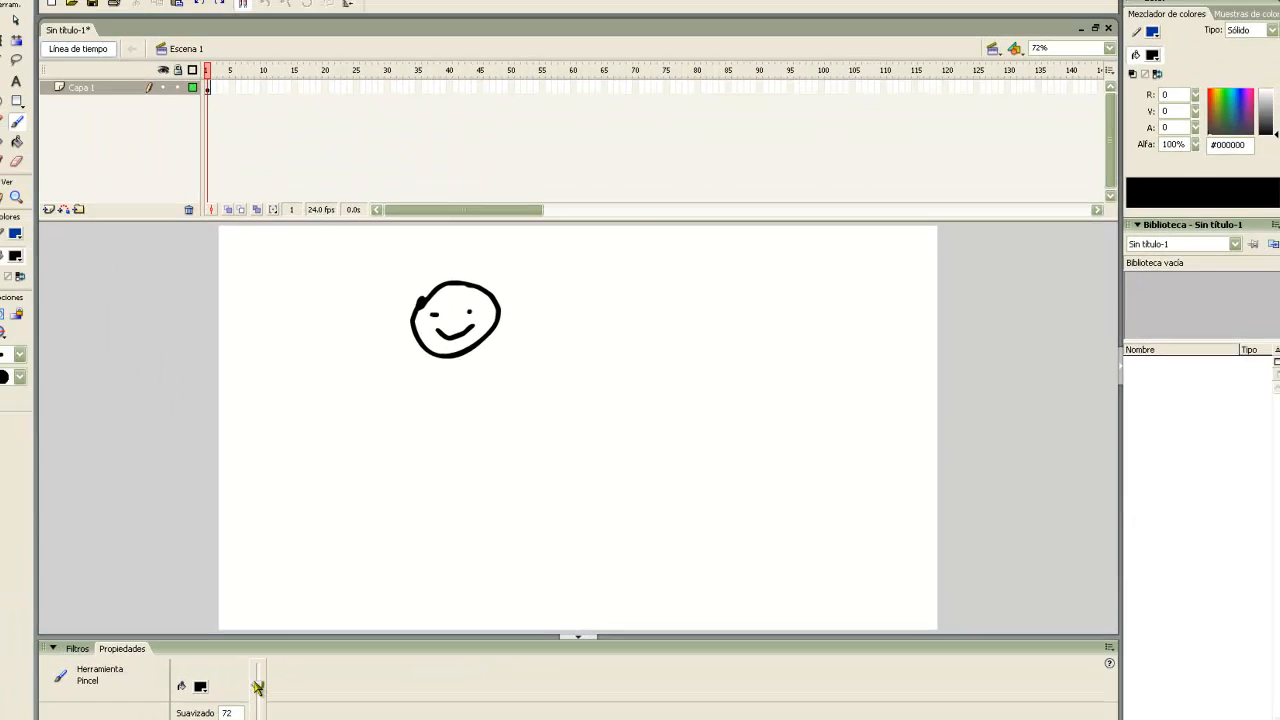
{"action": "left_click_drag", "start_coordinate": [802, 394], "coordinate": [664, 516]}
{"action": "left_click_drag", "start_coordinate": [666, 452], "coordinate": [643, 478]}
{"action": "left_click_drag", "start_coordinate": [739, 437], "coordinate": [697, 417]}
{"action": "left_click_drag", "start_coordinate": [676, 315], "coordinate": [601, 307]}
{"action": "key", "text": "z"}
{"action": "key", "text": "ctrl+z"}
{"action": "key", "text": "ctrl+z"}
{"action": "key", "text": "ctrl+z"}
{"action": "key", "text": "ctrl+z"}
{"action": "left_click", "coordinate": [339, 527]}
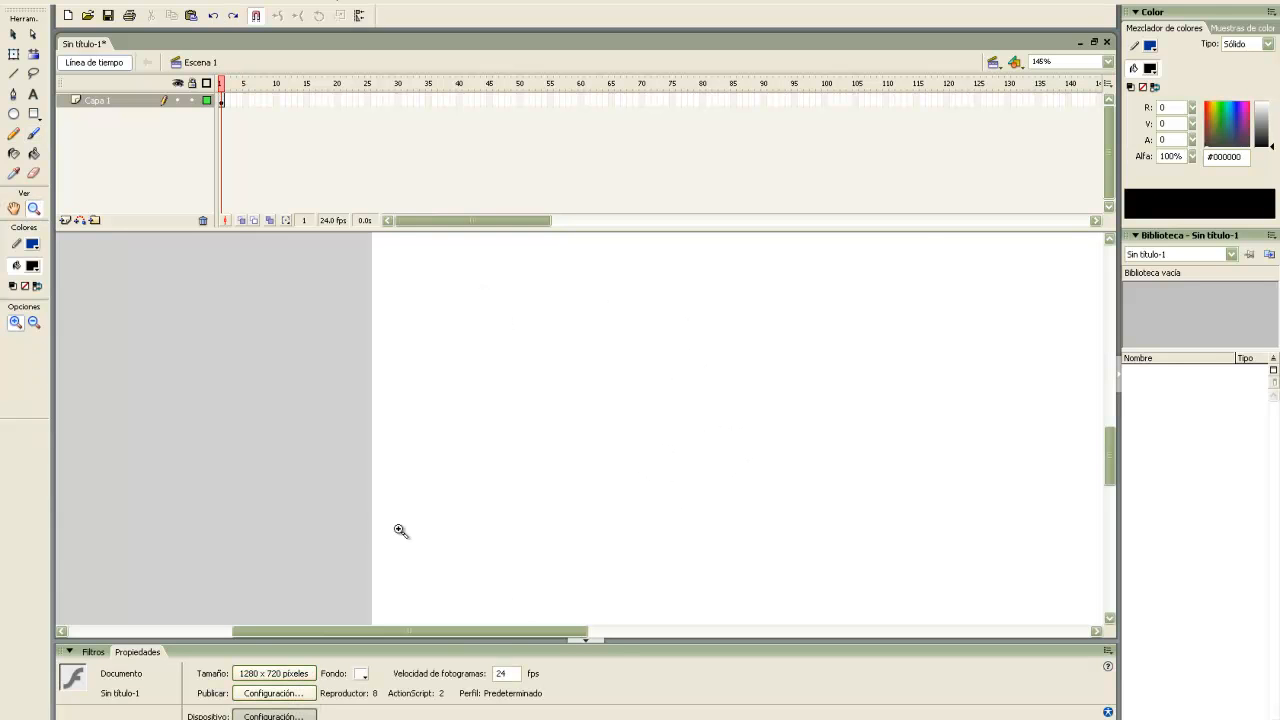
{"action": "left_click", "coordinate": [1110, 62]}
{"action": "left_click", "coordinate": [1060, 79]}
Set the brush smoothing to 50, try a few angular strokes below the smiling face and undo them.
{"action": "key", "text": "b"}
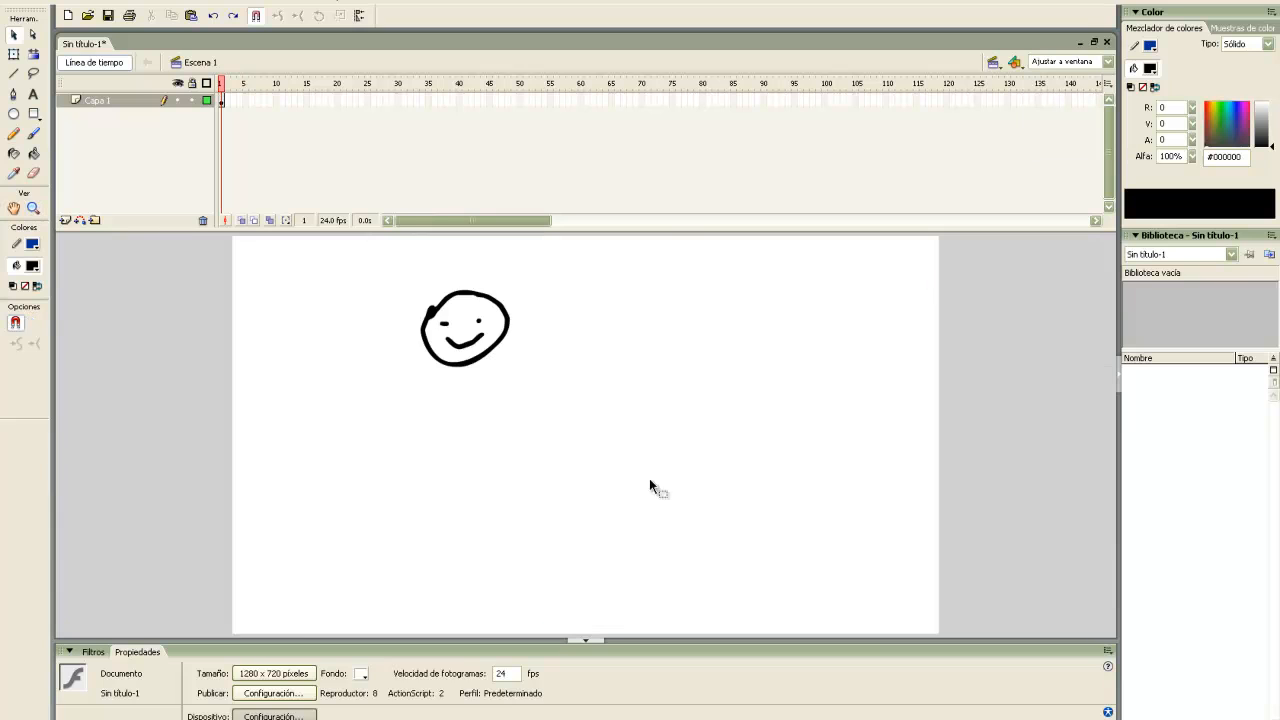
{"action": "left_click_drag", "start_coordinate": [271, 714], "coordinate": [270, 712]}
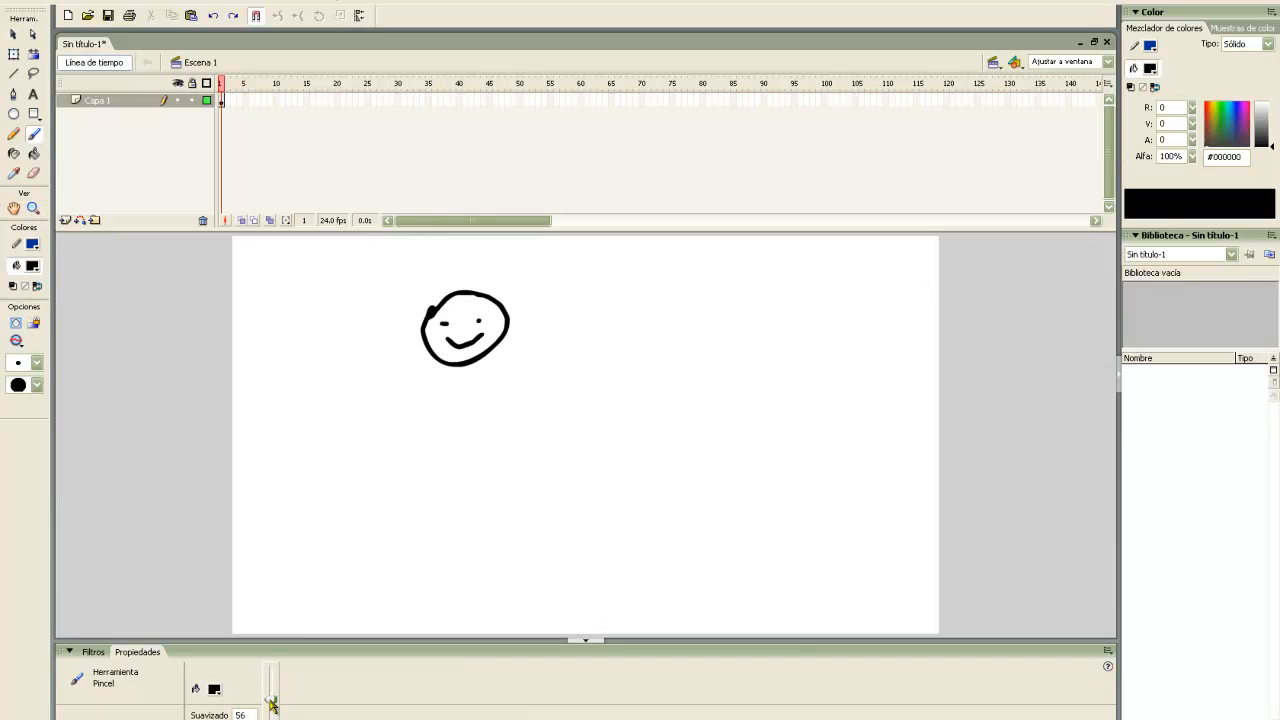
{"action": "left_click_drag", "start_coordinate": [273, 710], "coordinate": [272, 714]}
{"action": "mouse_move", "coordinate": [643, 406]}
{"action": "left_mouse_down"}
{"action": "mouse_move", "coordinate": [624, 491]}
{"action": "mouse_move", "coordinate": [686, 452]}
{"action": "left_mouse_up"}
{"action": "left_click_drag", "start_coordinate": [698, 446], "coordinate": [699, 485]}
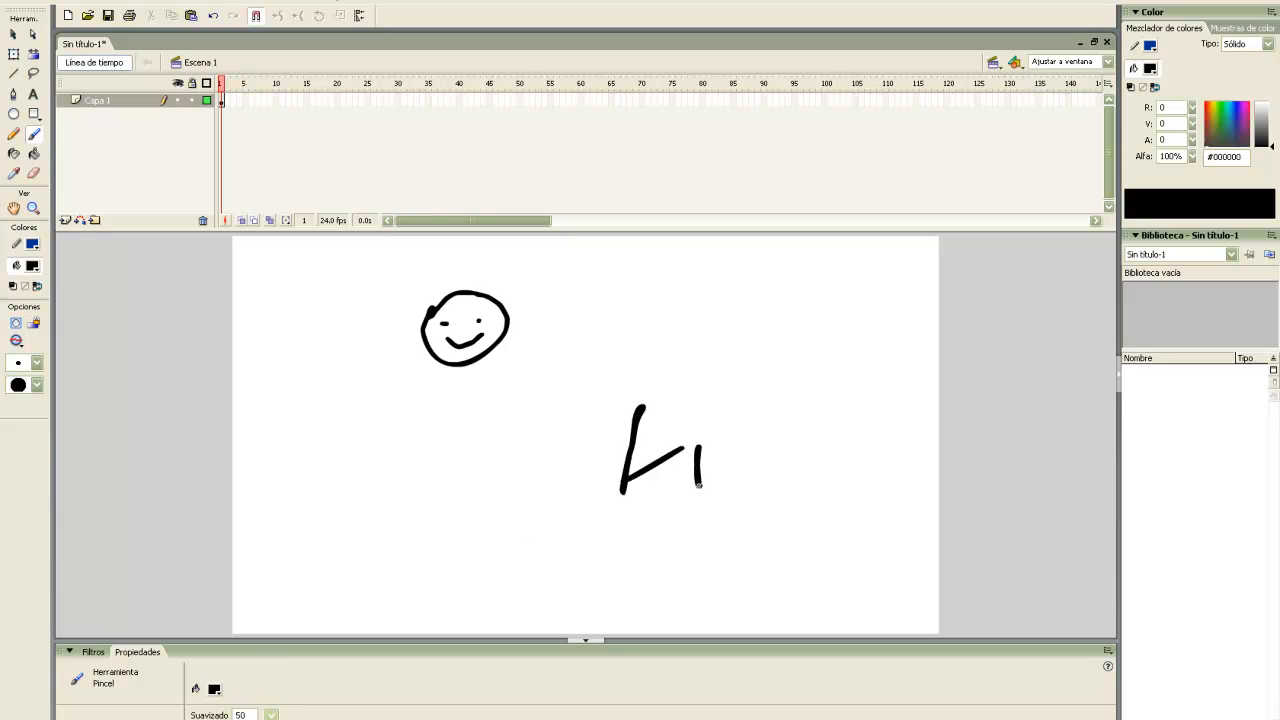
{"action": "key", "text": "ctrl+z"}
{"action": "key", "text": "ctrl+z"}
{"action": "key", "text": "ctrl+z"}
Set the brush smoothing to 0, try a freehand scribble with a dot and undo it.
{"action": "left_click_drag", "start_coordinate": [271, 714], "coordinate": [273, 719]}
{"action": "mouse_move", "coordinate": [603, 412]}
{"action": "left_mouse_down"}
{"action": "mouse_move", "coordinate": [577, 496]}
{"action": "mouse_move", "coordinate": [659, 407]}
{"action": "mouse_move", "coordinate": [651, 479]}
{"action": "mouse_move", "coordinate": [729, 456]}
{"action": "mouse_move", "coordinate": [793, 529]}
{"action": "mouse_move", "coordinate": [795, 563]}
{"action": "mouse_move", "coordinate": [765, 380]}
{"action": "left_mouse_up"}
{"action": "left_click", "coordinate": [738, 398]}
{"action": "key", "text": "ctrl+z"}
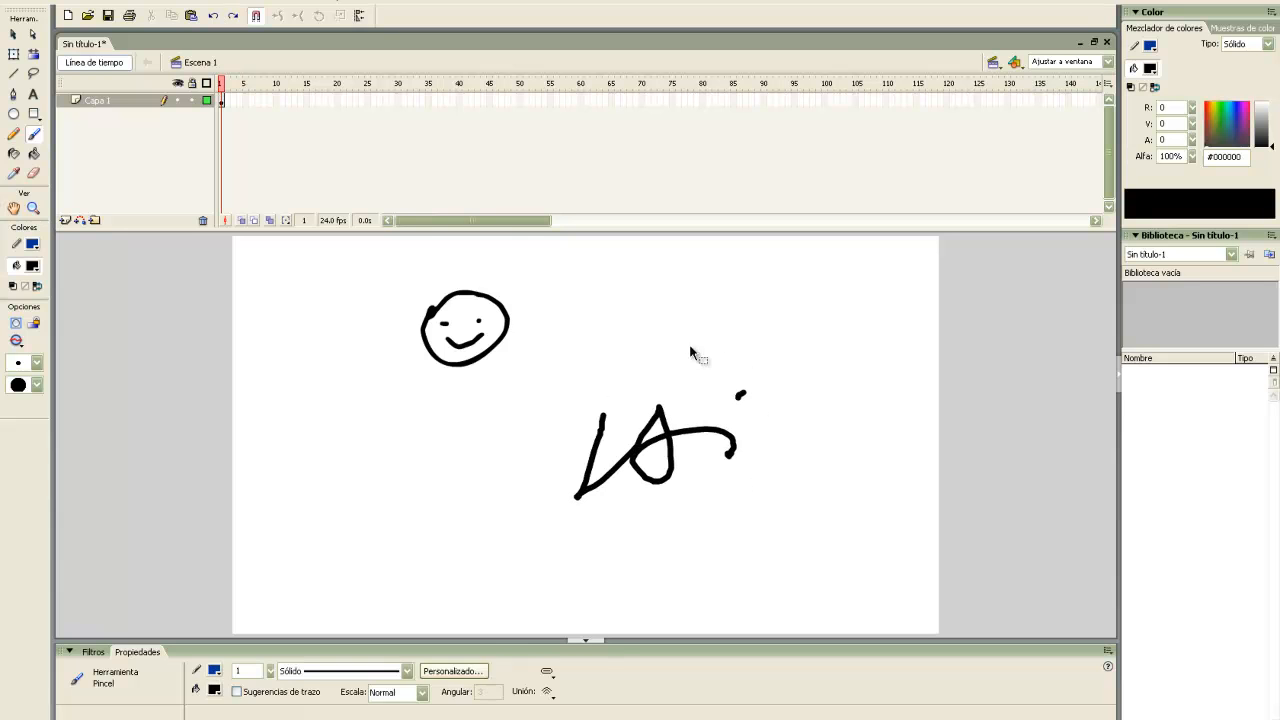
{"action": "key", "text": "ctrl+z"}
{"action": "key", "text": "ctrl+z"}
{"action": "key", "text": "ctrl+z"}
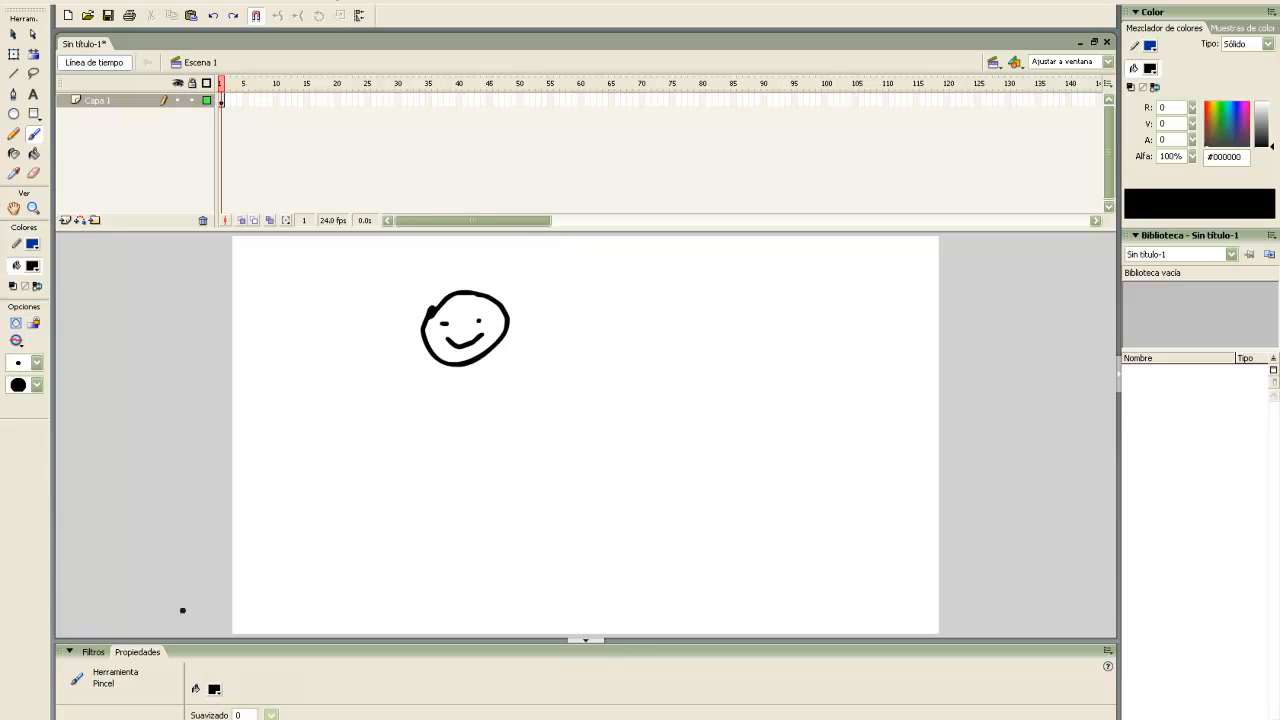
Fill the inside of the smiling face with the yellow-orange color #FFCC00.
{"action": "left_click", "coordinate": [580, 641]}
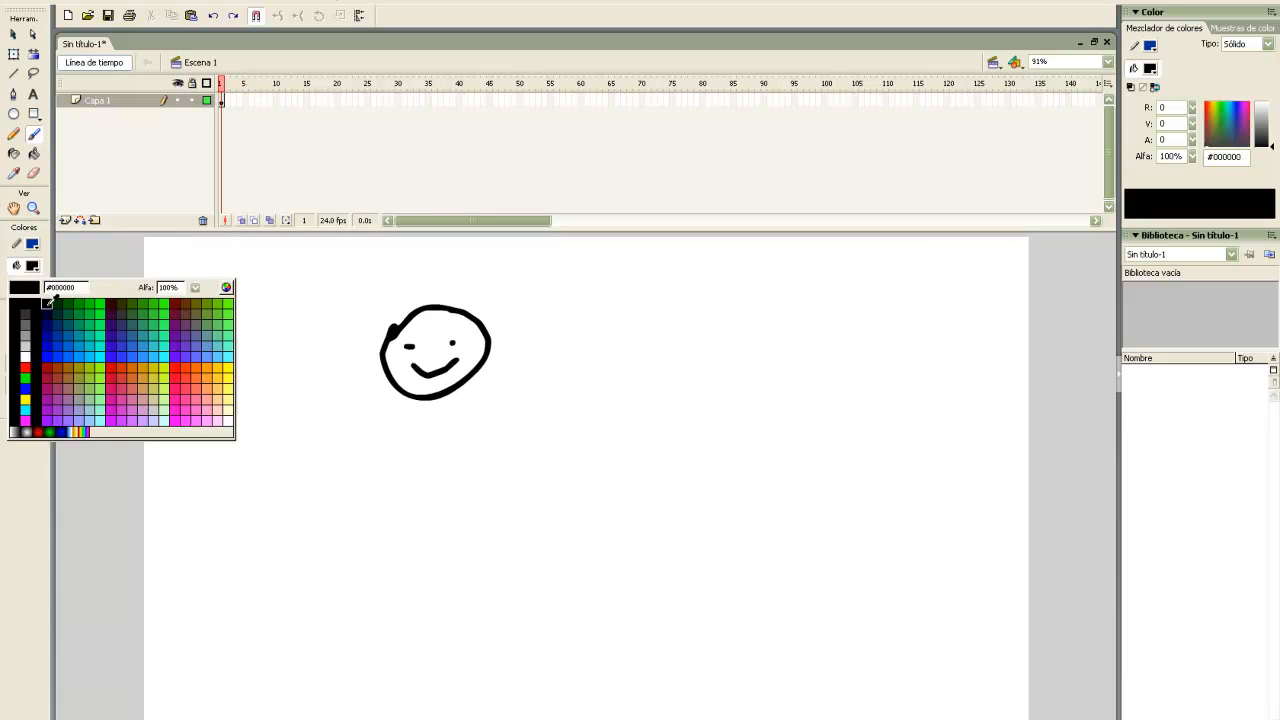
{"action": "left_click", "coordinate": [206, 362]}
{"action": "left_click", "coordinate": [409, 328]}
{"action": "key", "text": "v"}
Set up the Brush with the red fill color #FF0000 and the Pintar normal paint mode.
{"action": "left_click", "coordinate": [35, 133]}
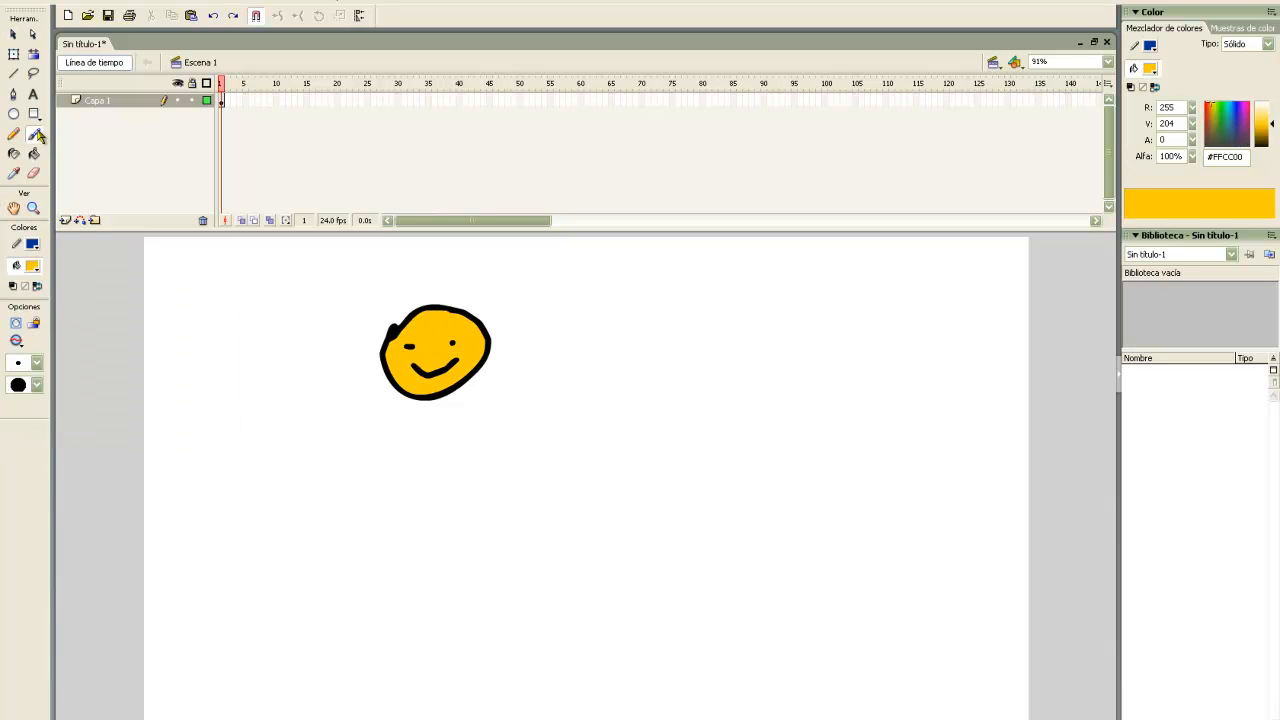
{"action": "left_click", "coordinate": [16, 341]}
{"action": "left_click", "coordinate": [11, 340]}
{"action": "left_click", "coordinate": [31, 266]}
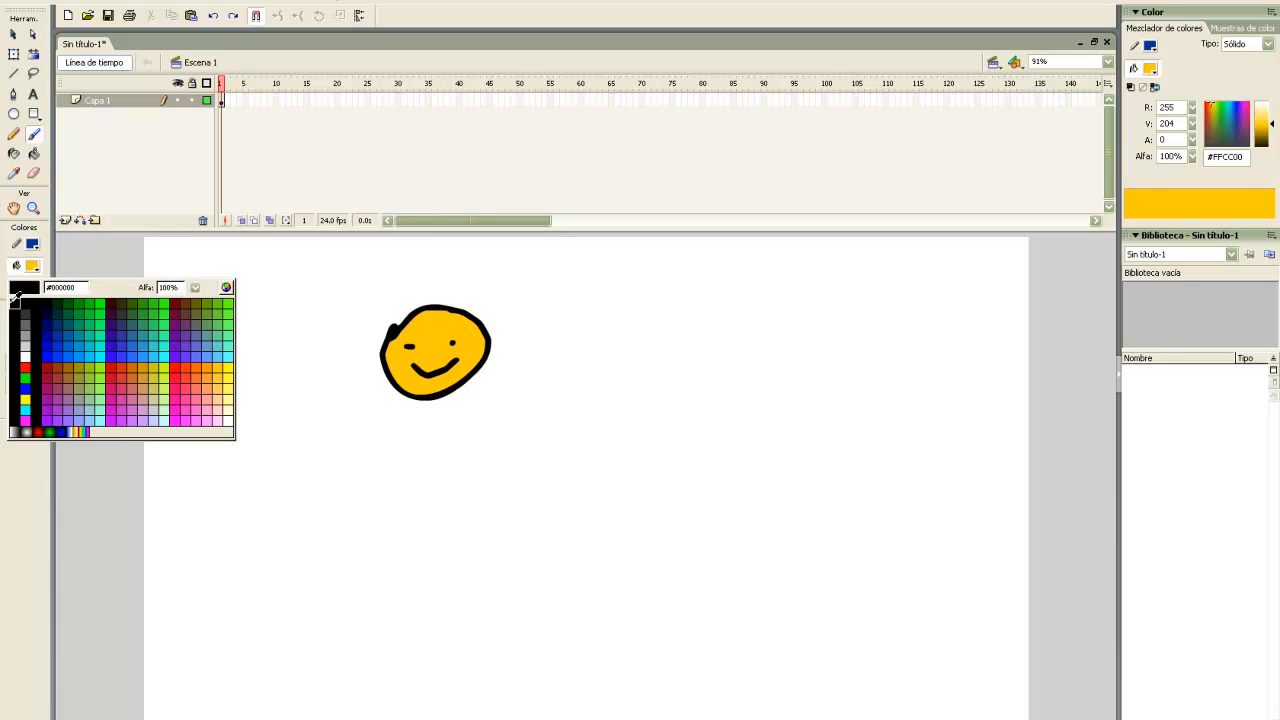
{"action": "left_click", "coordinate": [30, 362]}
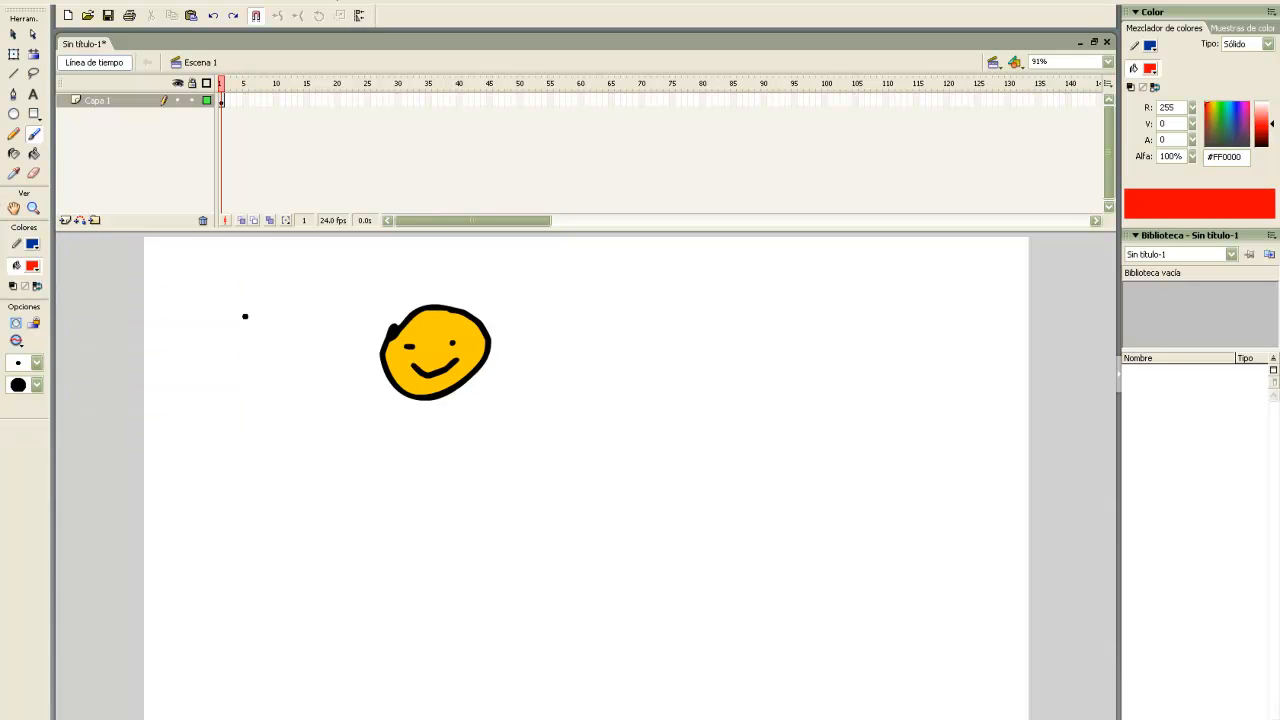
{"action": "left_click", "coordinate": [18, 342]}
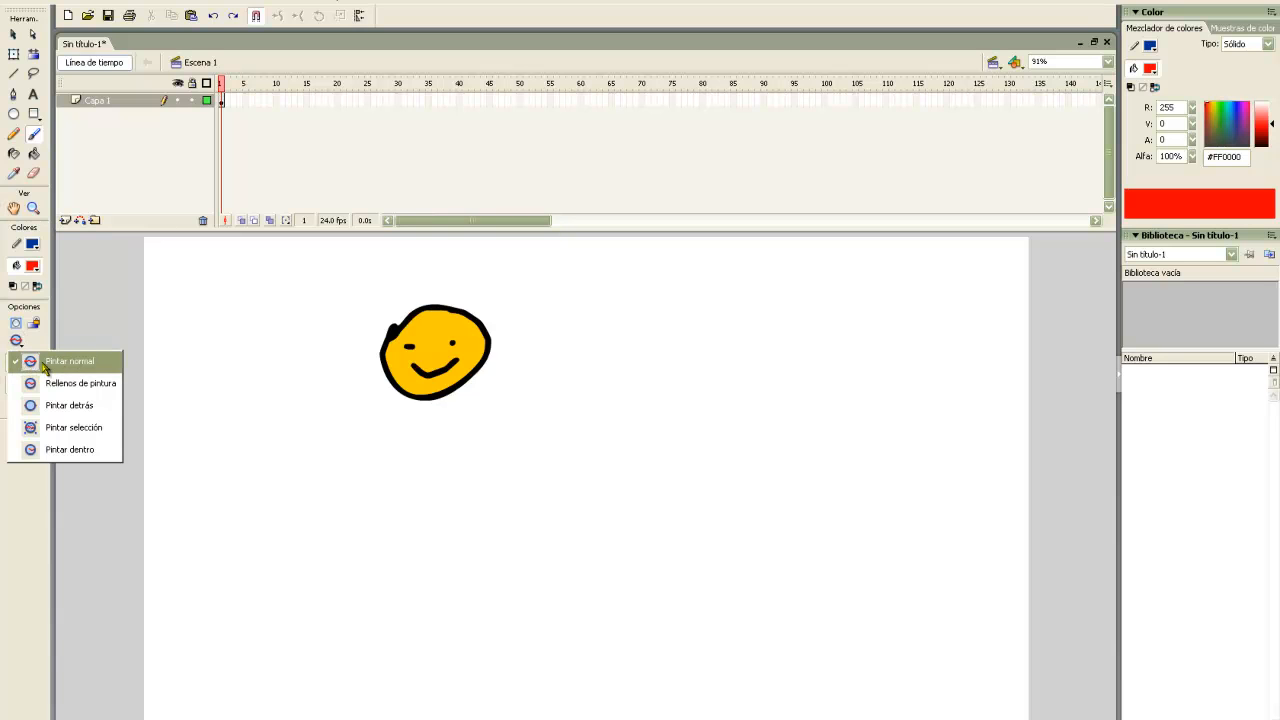
{"action": "left_click", "coordinate": [44, 366]}
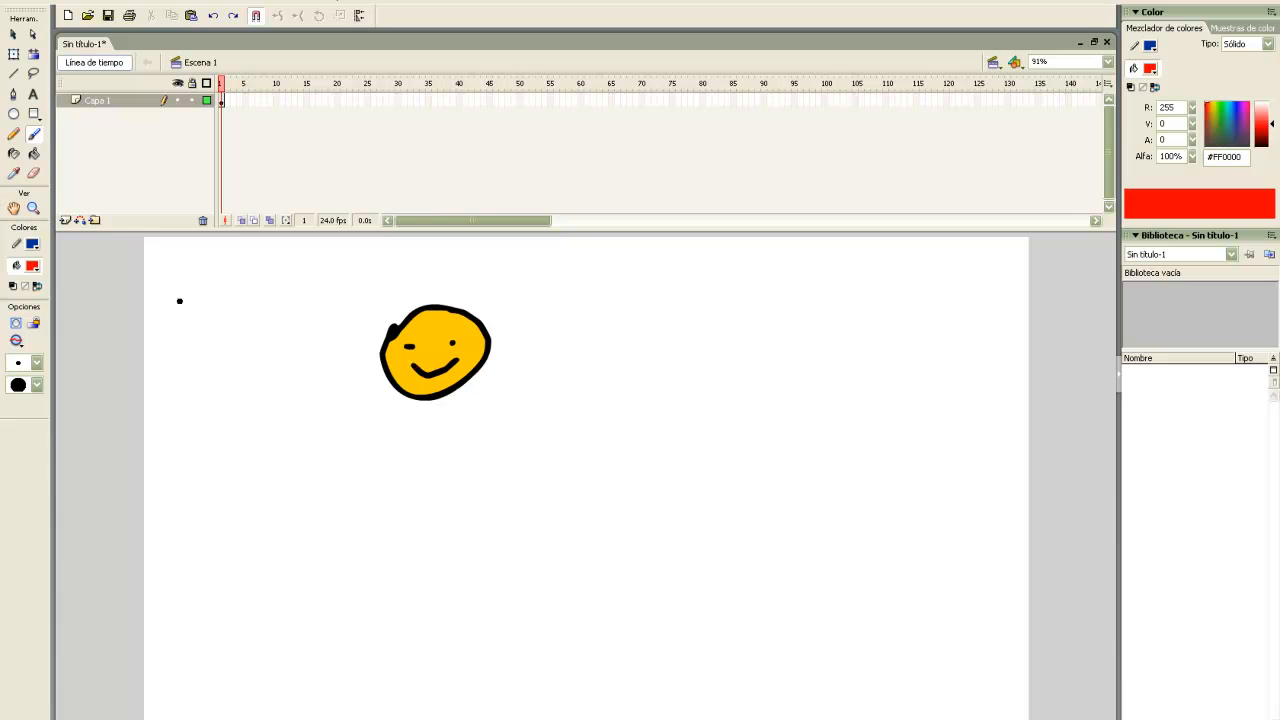
Try crossing out the smiling face with red brush strokes and undo them.
{"action": "left_click_drag", "start_coordinate": [344, 281], "coordinate": [505, 400]}
{"action": "mouse_move", "coordinate": [380, 411]}
{"action": "left_mouse_down"}
{"action": "mouse_move", "coordinate": [507, 316]}
{"action": "mouse_move", "coordinate": [380, 423]}
{"action": "left_mouse_up"}
{"action": "key", "text": "ctrl+z"}
{"action": "key", "text": "ctrl+z"}
{"action": "mouse_move", "coordinate": [486, 408]}
{"action": "left_mouse_down"}
{"action": "mouse_move", "coordinate": [404, 329]}
{"action": "mouse_move", "coordinate": [445, 432]}
{"action": "left_mouse_up"}
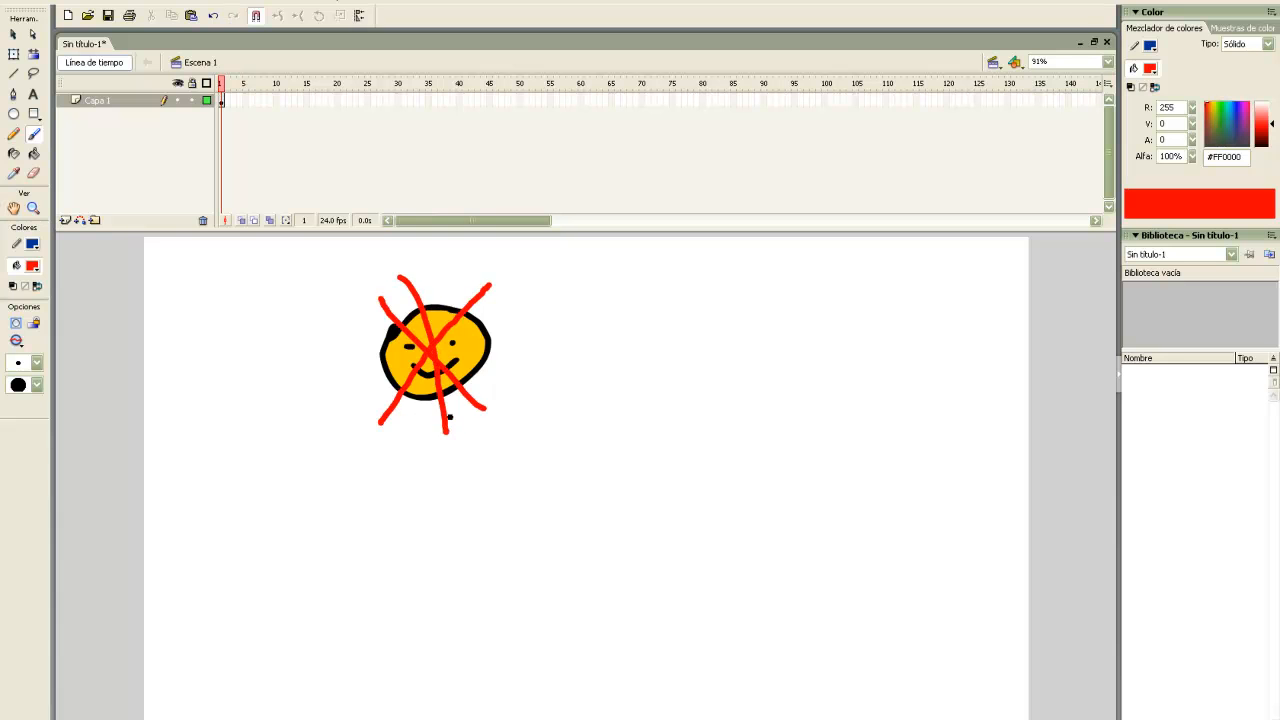
{"action": "key", "text": "ctrl+z"}
{"action": "key", "text": "ctrl+z"}
{"action": "key", "text": "ctrl+z"}
Try further sets of red strokes over the face and its surroundings, undoing each set.
{"action": "left_click_drag", "start_coordinate": [323, 283], "coordinate": [534, 411]}
{"action": "mouse_move", "coordinate": [378, 422]}
{"action": "left_mouse_down"}
{"action": "mouse_move", "coordinate": [470, 254]}
{"action": "mouse_move", "coordinate": [370, 431]}
{"action": "left_mouse_up"}
{"action": "key", "text": "ctrl+z"}
{"action": "key", "text": "ctrl+z"}
{"action": "left_click_drag", "start_coordinate": [408, 276], "coordinate": [555, 426]}
{"action": "left_click_drag", "start_coordinate": [469, 307], "coordinate": [445, 424]}
{"action": "key", "text": "ctrl+z"}
{"action": "key", "text": "ctrl+z"}
{"action": "key", "text": "ctrl+z"}
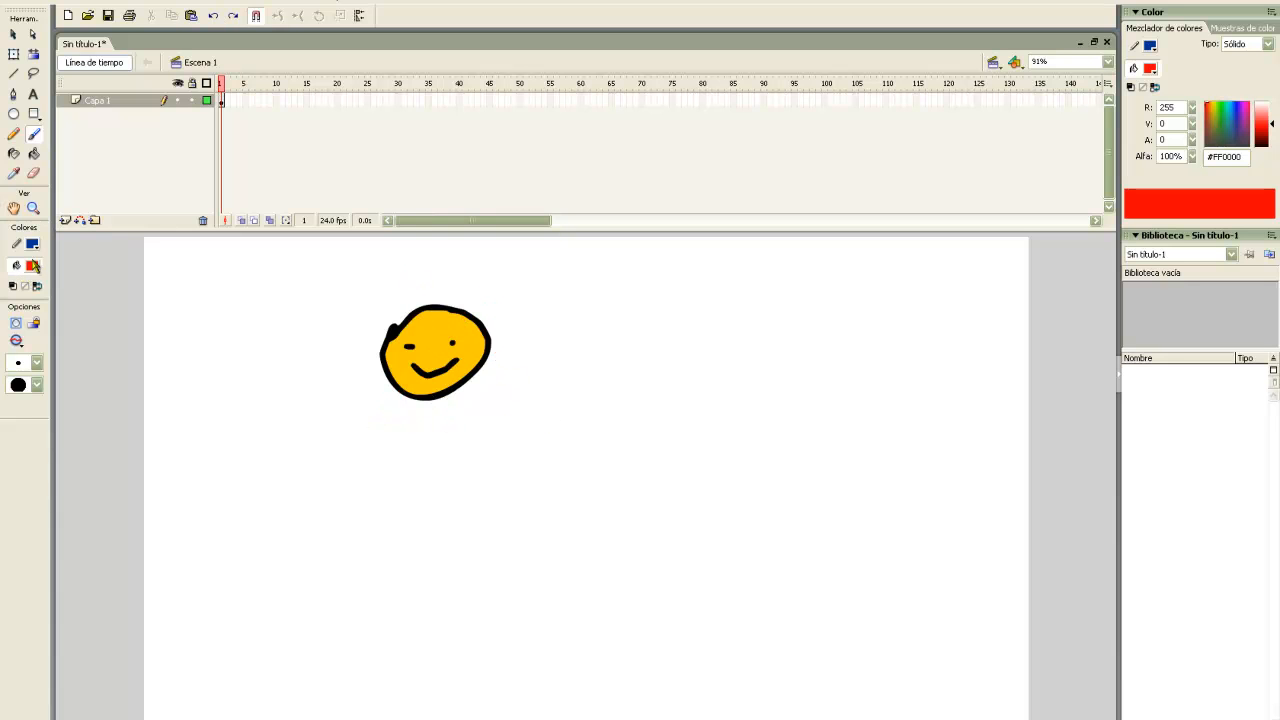
Try a long red diagonal and crossing strokes through the smiling face and undo them.
{"action": "left_click_drag", "start_coordinate": [344, 289], "coordinate": [662, 528]}
{"action": "left_click_drag", "start_coordinate": [400, 383], "coordinate": [484, 278]}
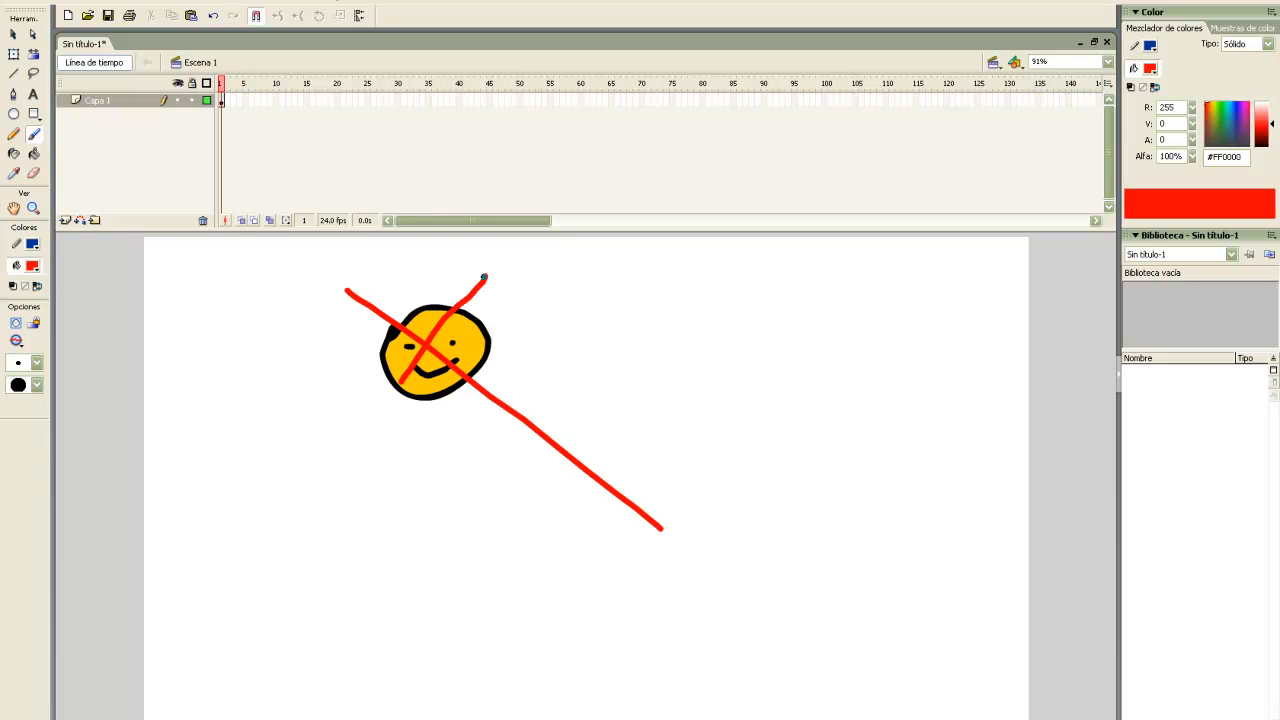
{"action": "key", "text": "ctrl+z"}
{"action": "key", "text": "ctrl+z"}
{"action": "mouse_move", "coordinate": [365, 301]}
{"action": "left_mouse_down"}
{"action": "mouse_move", "coordinate": [425, 352]}
{"action": "mouse_move", "coordinate": [440, 312]}
{"action": "mouse_move", "coordinate": [494, 274]}
{"action": "left_mouse_up"}
{"action": "key", "text": "ctrl+z"}
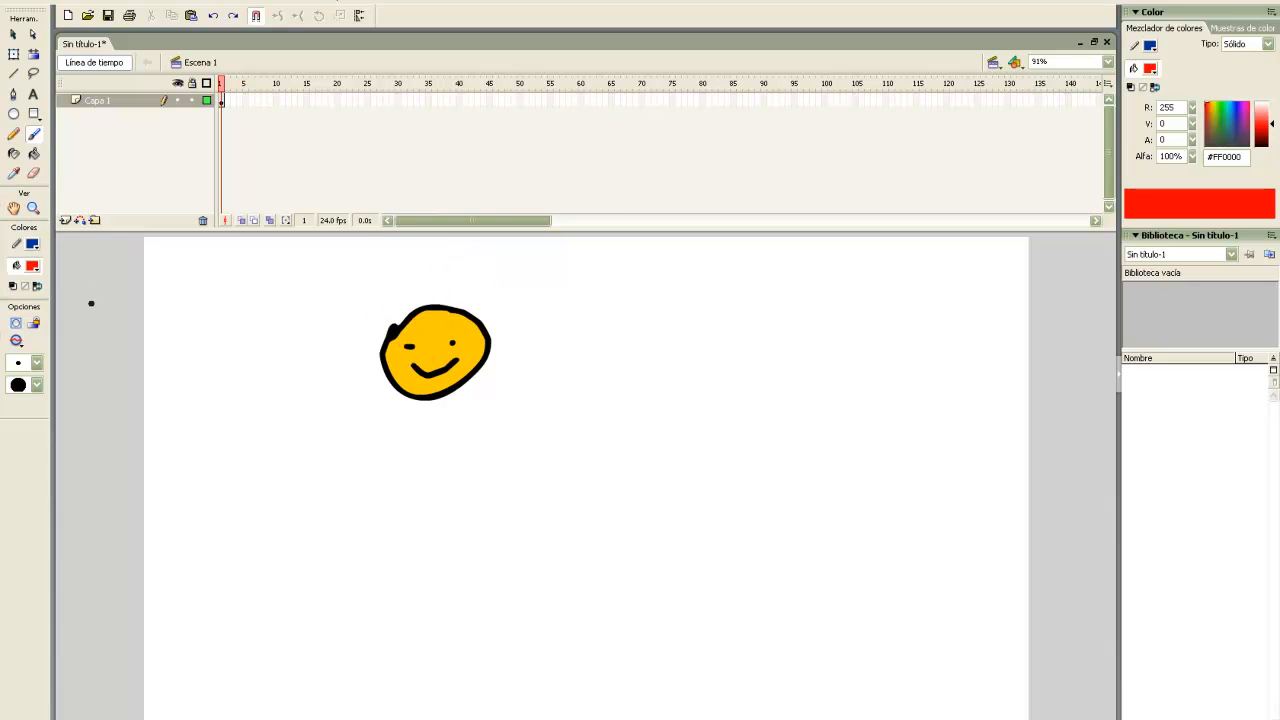
Keep the red fill color, try short strokes over the face's features and undo them.
{"action": "left_click", "coordinate": [33, 268]}
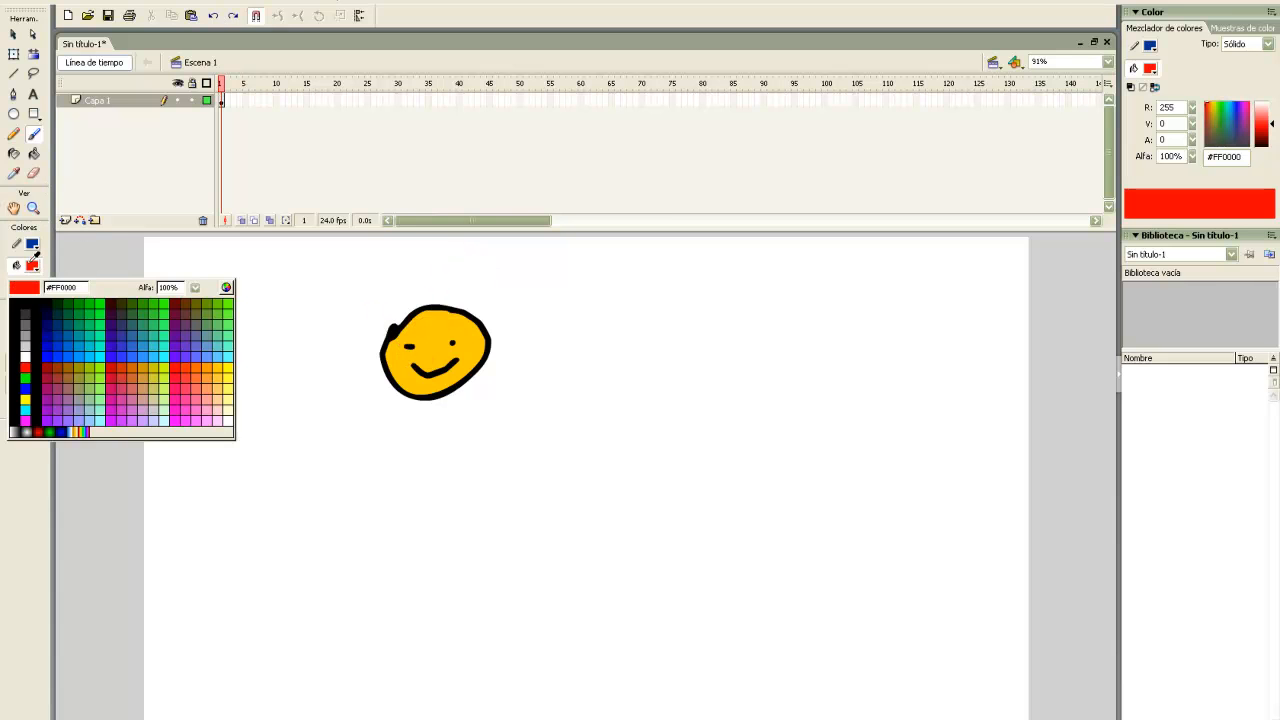
{"action": "left_click", "coordinate": [32, 267]}
{"action": "left_click_drag", "start_coordinate": [343, 323], "coordinate": [449, 370]}
{"action": "left_click_drag", "start_coordinate": [448, 313], "coordinate": [464, 338]}
{"action": "key", "text": "ctrl+z"}
{"action": "key", "text": "ctrl+z"}
Switch the brush to the Pintar detrás mode and try red strokes passing behind the smiling face.
{"action": "left_click", "coordinate": [20, 341]}
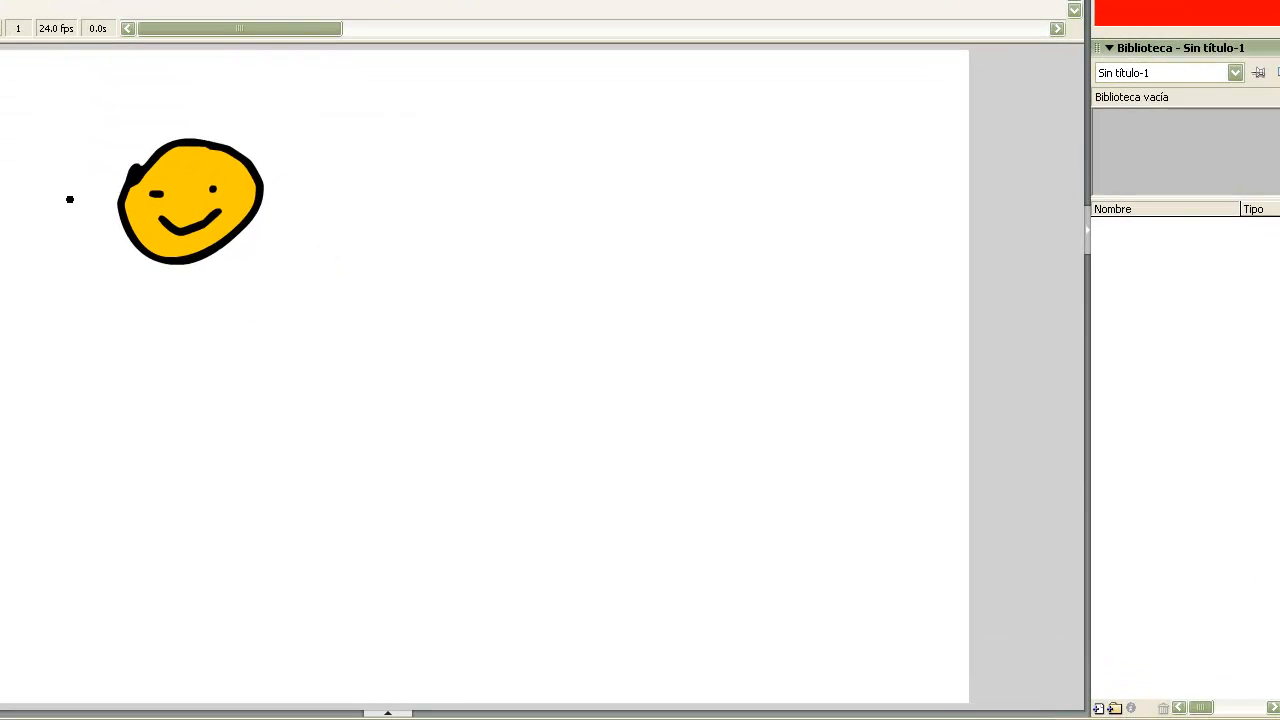
{"action": "mouse_move", "coordinate": [74, 201]}
{"action": "left_mouse_down"}
{"action": "mouse_move", "coordinate": [387, 204]}
{"action": "mouse_move", "coordinate": [173, 65]}
{"action": "mouse_move", "coordinate": [164, 309]}
{"action": "mouse_move", "coordinate": [132, 113]}
{"action": "mouse_move", "coordinate": [154, 236]}
{"action": "mouse_move", "coordinate": [172, 177]}
{"action": "mouse_move", "coordinate": [287, 182]}
{"action": "mouse_move", "coordinate": [213, 192]}
{"action": "left_mouse_up"}
{"action": "key", "text": "ctrl+z"}
{"action": "key", "text": "ctrl+z"}
{"action": "key", "text": "ctrl+z"}
{"action": "key", "text": "ctrl+z"}
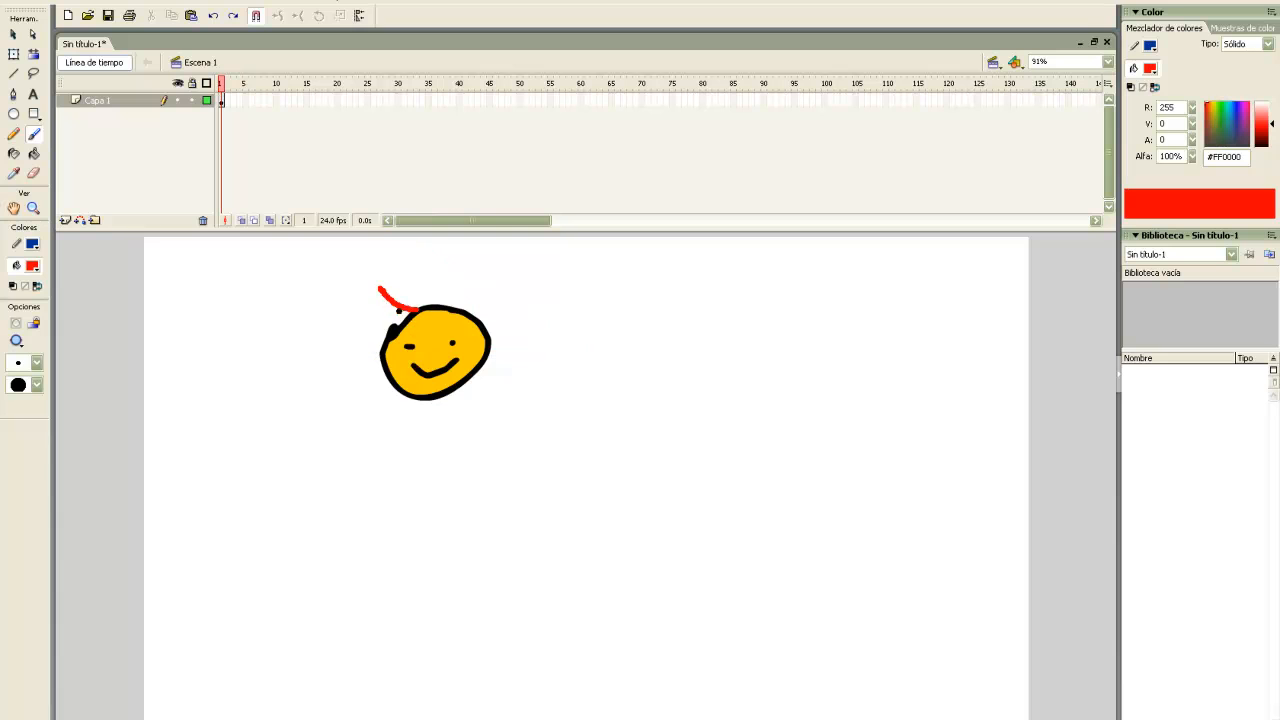
{"action": "mouse_move", "coordinate": [398, 311]}
{"action": "left_mouse_down"}
{"action": "mouse_move", "coordinate": [375, 350]}
{"action": "mouse_move", "coordinate": [430, 400]}
{"action": "mouse_move", "coordinate": [490, 273]}
{"action": "left_mouse_up"}
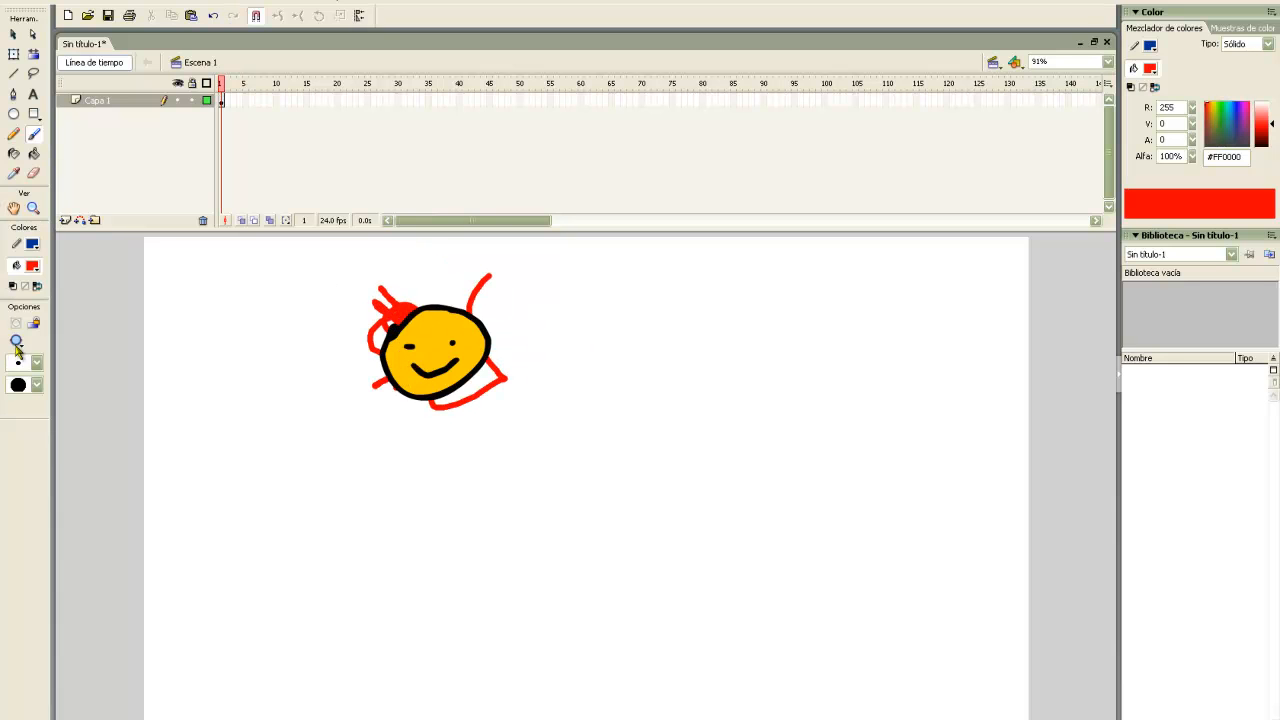
Set the brush mode to Pintar selección and undo the red strokes behind the face.
{"action": "left_click", "coordinate": [16, 343]}
{"action": "left_click", "coordinate": [60, 429]}
{"action": "key", "text": "ctrl+z"}
Select the face's black outline, try red brush strokes across it and undo them.
{"action": "key", "text": "v"}
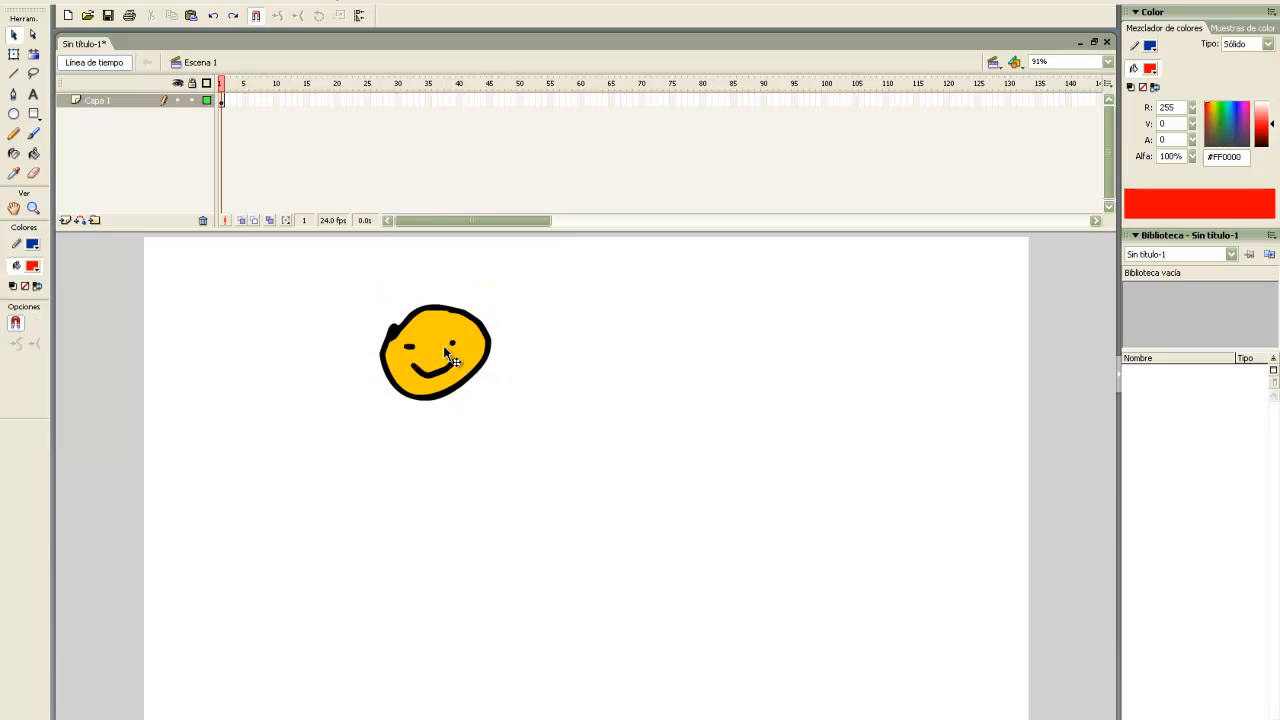
{"action": "left_click", "coordinate": [392, 330]}
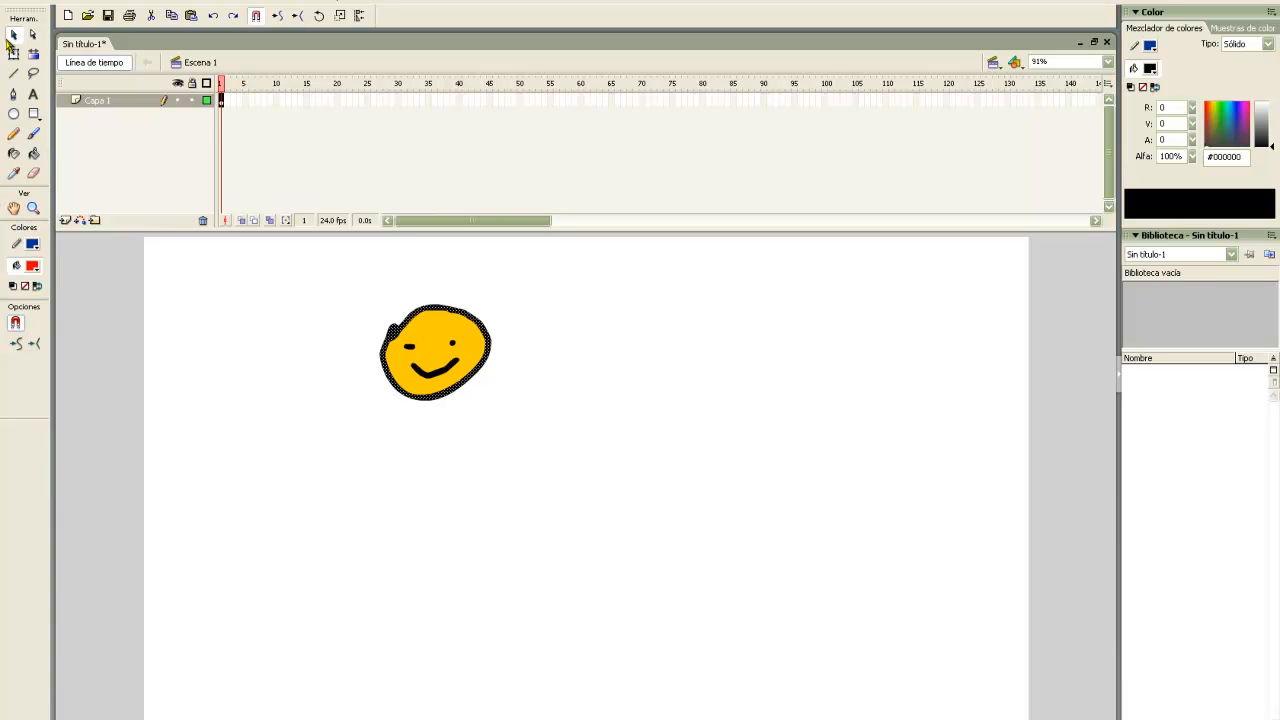
{"action": "left_click", "coordinate": [31, 135]}
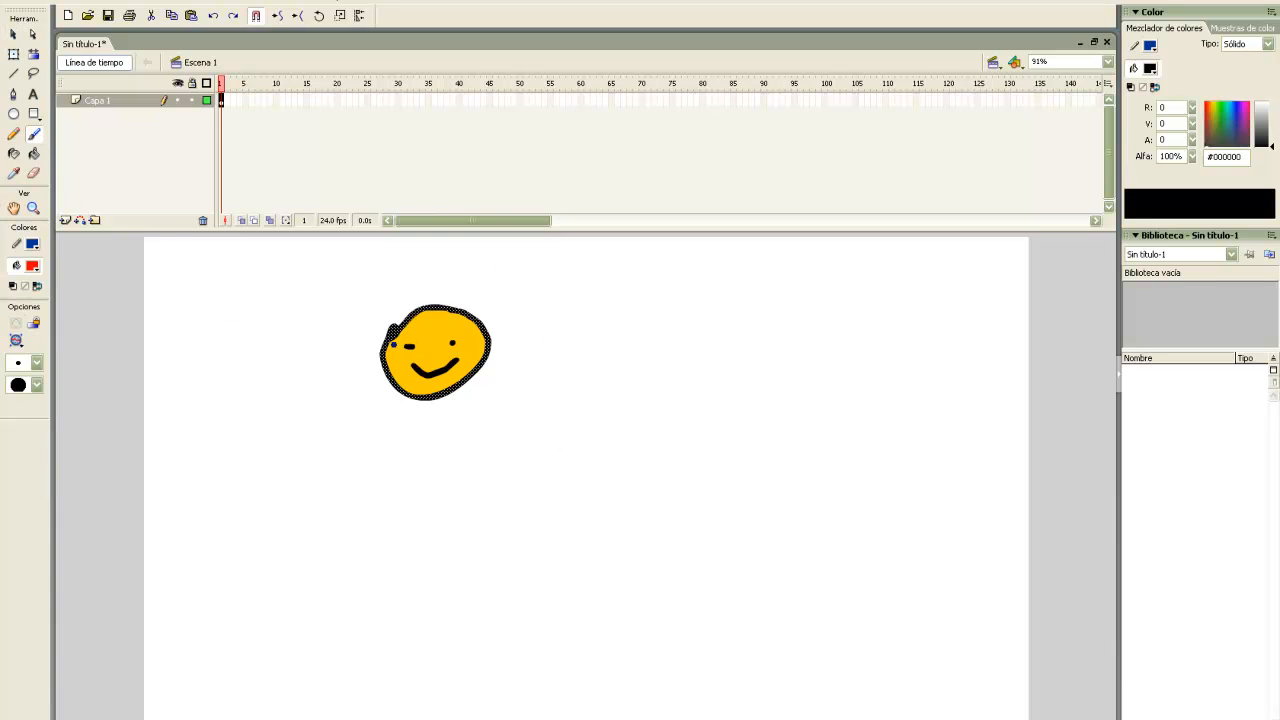
{"action": "left_click_drag", "start_coordinate": [388, 360], "coordinate": [397, 388]}
{"action": "mouse_move", "coordinate": [374, 330]}
{"action": "left_mouse_down"}
{"action": "mouse_move", "coordinate": [395, 389]}
{"action": "mouse_move", "coordinate": [393, 374]}
{"action": "mouse_move", "coordinate": [422, 403]}
{"action": "mouse_move", "coordinate": [511, 408]}
{"action": "mouse_move", "coordinate": [365, 393]}
{"action": "mouse_move", "coordinate": [407, 409]}
{"action": "mouse_move", "coordinate": [398, 404]}
{"action": "mouse_move", "coordinate": [448, 378]}
{"action": "mouse_move", "coordinate": [472, 306]}
{"action": "mouse_move", "coordinate": [438, 311]}
{"action": "mouse_move", "coordinate": [404, 289]}
{"action": "mouse_move", "coordinate": [438, 288]}
{"action": "mouse_move", "coordinate": [393, 424]}
{"action": "left_mouse_up"}
{"action": "key", "text": "ctrl+z"}
{"action": "key", "text": "ctrl+z"}
{"action": "key", "text": "ctrl+z"}
Paint several vertical red strokes across the selected black outline and deselect it.
{"action": "left_click_drag", "start_coordinate": [412, 306], "coordinate": [433, 418]}
{"action": "left_click_drag", "start_coordinate": [450, 291], "coordinate": [453, 438]}
{"action": "left_click_drag", "start_coordinate": [495, 310], "coordinate": [497, 389]}
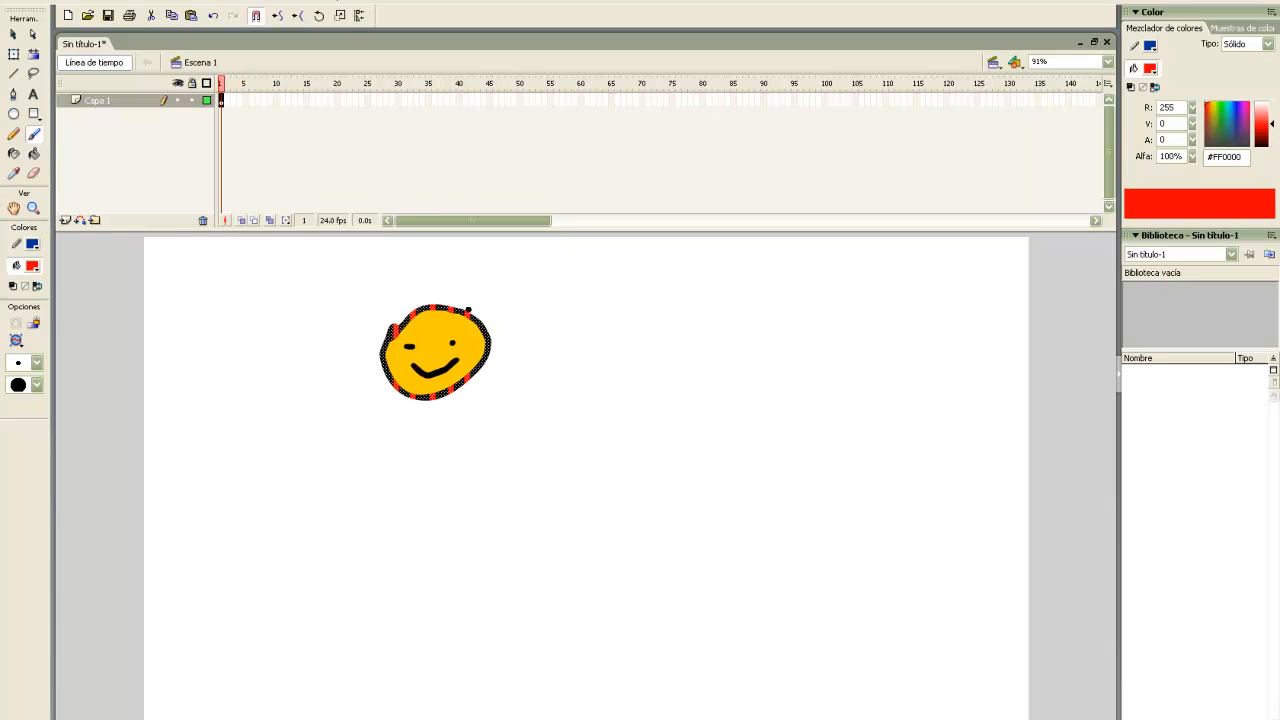
{"action": "key", "text": "v"}
{"action": "left_click", "coordinate": [646, 360]}
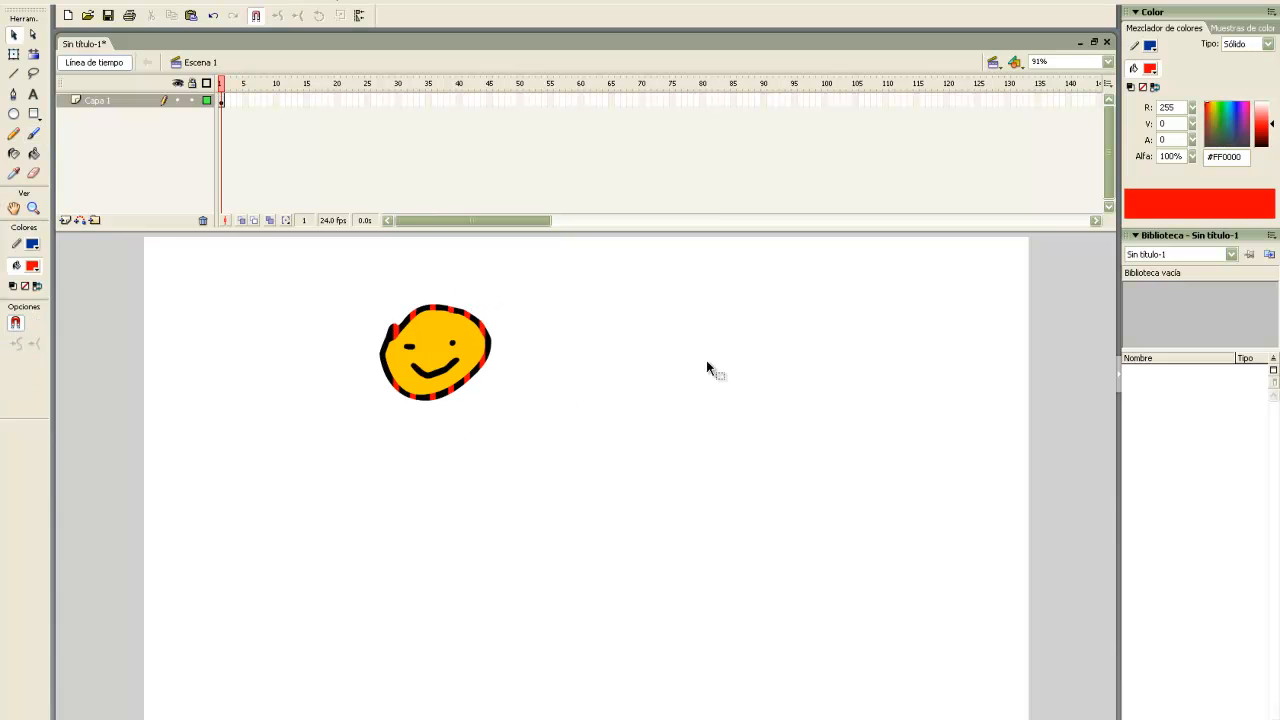
Select the face's yellow fill, paint horizontal red stripes across it and deselect it.
{"action": "left_click", "coordinate": [428, 345]}
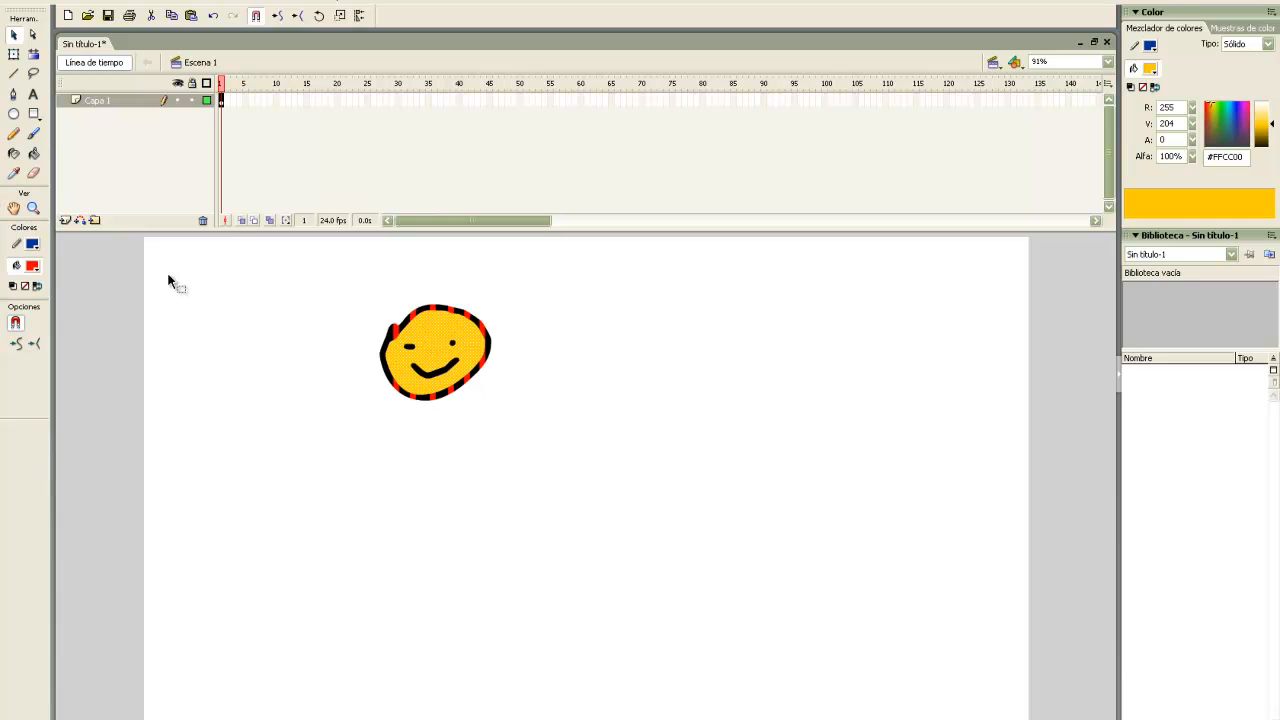
{"action": "key", "text": "b"}
{"action": "mouse_move", "coordinate": [378, 377]}
{"action": "left_mouse_down"}
{"action": "mouse_move", "coordinate": [500, 371]}
{"action": "mouse_move", "coordinate": [380, 355]}
{"action": "mouse_move", "coordinate": [484, 358]}
{"action": "left_mouse_up"}
{"action": "left_click_drag", "start_coordinate": [378, 333], "coordinate": [486, 332]}
{"action": "left_click_drag", "start_coordinate": [398, 318], "coordinate": [496, 319]}
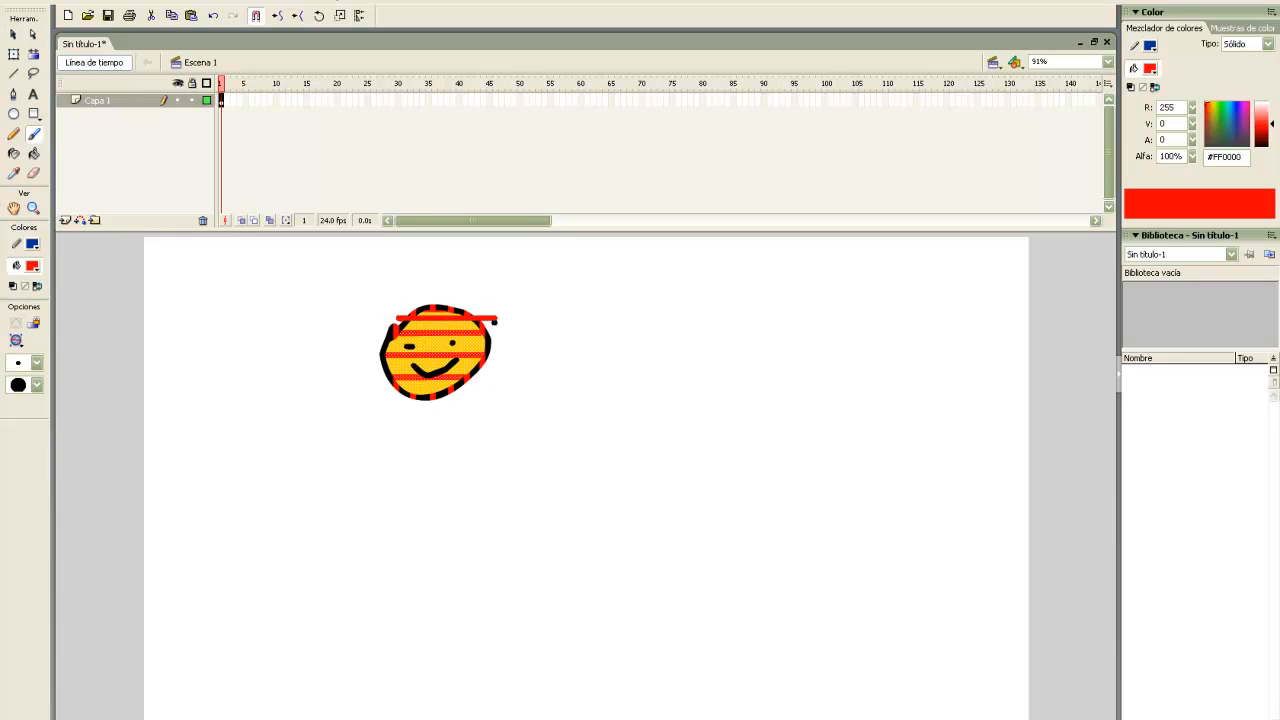
{"action": "mouse_move", "coordinate": [376, 341]}
{"action": "left_mouse_down"}
{"action": "mouse_move", "coordinate": [486, 343]}
{"action": "mouse_move", "coordinate": [456, 362]}
{"action": "mouse_move", "coordinate": [482, 364]}
{"action": "left_mouse_up"}
{"action": "left_click_drag", "start_coordinate": [397, 391], "coordinate": [493, 395]}
{"action": "key", "text": "v"}
{"action": "left_click", "coordinate": [636, 408]}
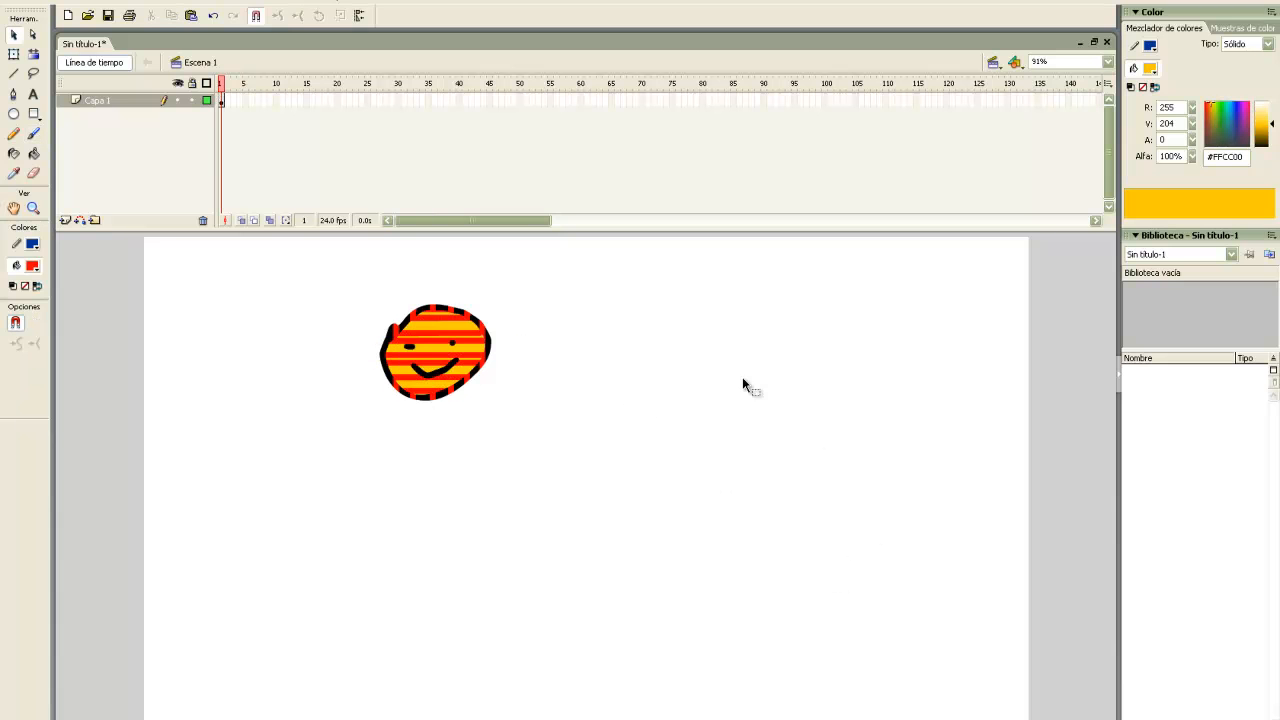
Undo the horizontal red stripes painted over the face's yellow fill.
{"action": "key", "text": "ctrl+z"}
{"action": "key", "text": "ctrl+z"}
{"action": "key", "text": "ctrl+z"}
{"action": "key", "text": "ctrl+z"}
{"action": "key", "text": "ctrl+z"}
{"action": "key", "text": "ctrl+z"}
{"action": "key", "text": "ctrl+z"}
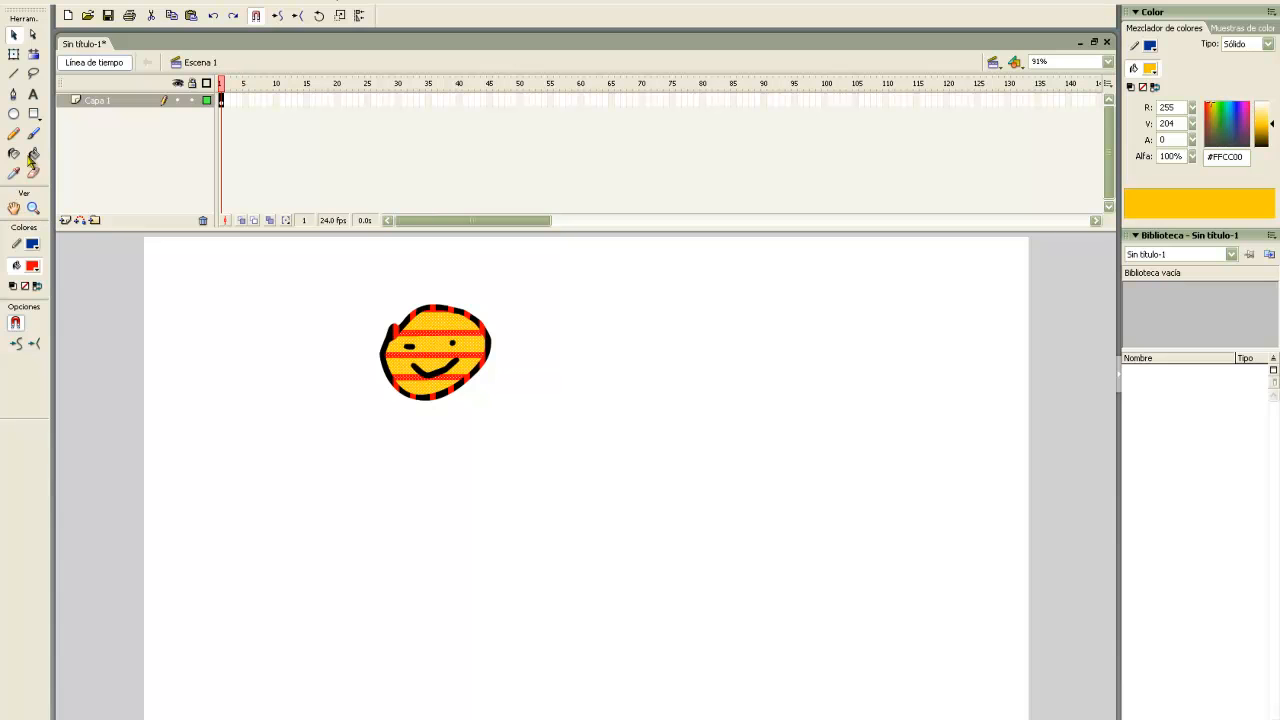
{"action": "key", "text": "ctrl+z"}
{"action": "key", "text": "ctrl+z"}
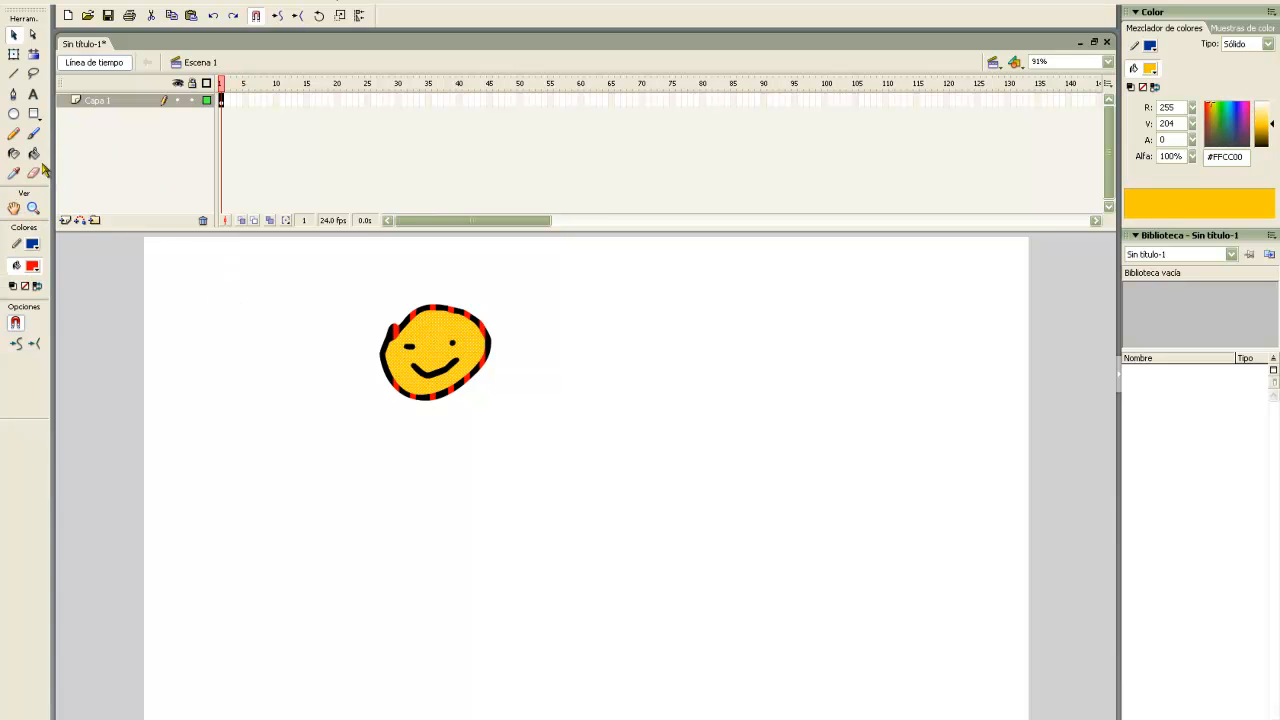
Set the brush mode to Pintar dentro and deselect the face's yellow fill.
{"action": "key", "text": "b"}
{"action": "left_click", "coordinate": [16, 341]}
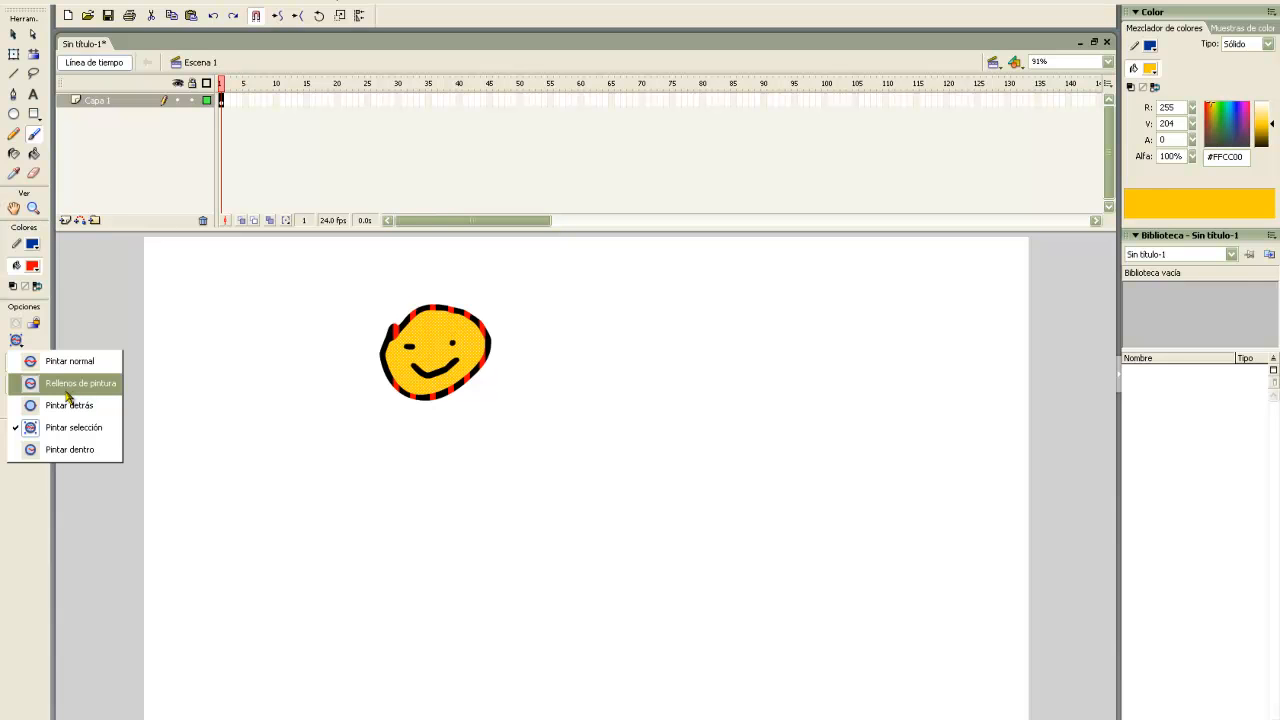
{"action": "left_click", "coordinate": [52, 450]}
{"action": "key", "text": "v"}
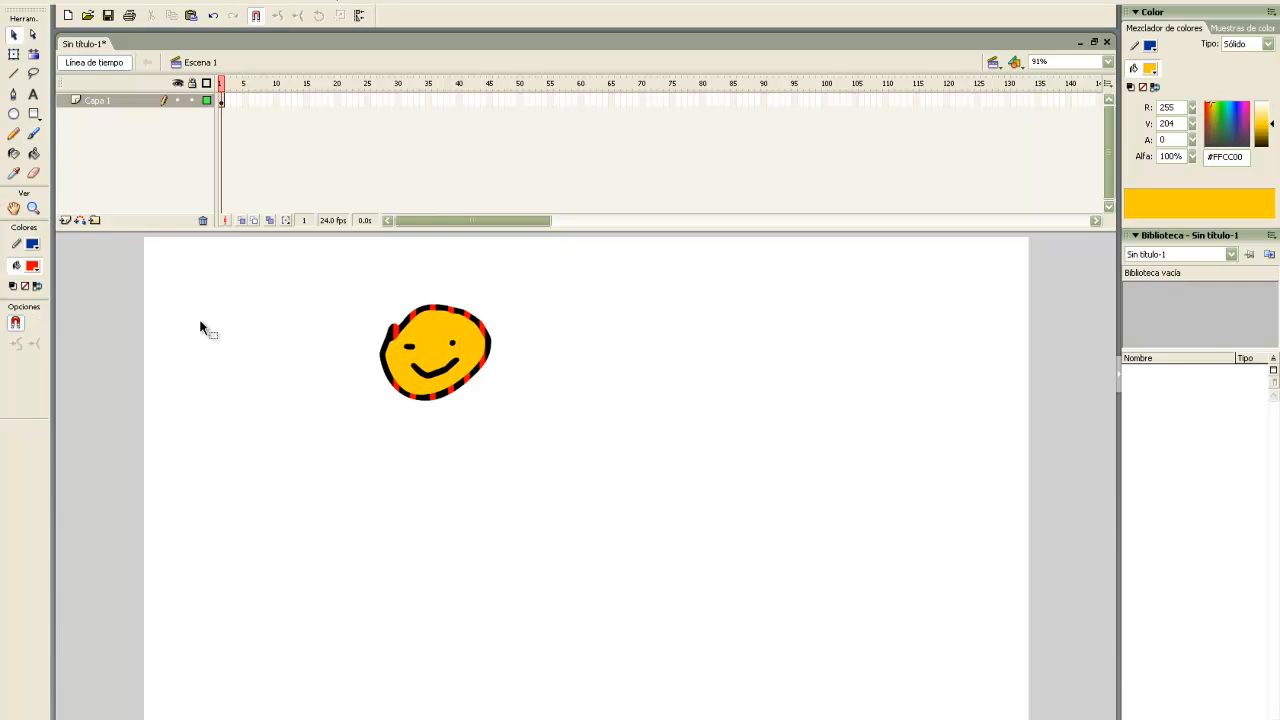
Paint a short red brush stroke inside the yellow fill, along the face's left edge.
{"action": "left_click", "coordinate": [1108, 62]}
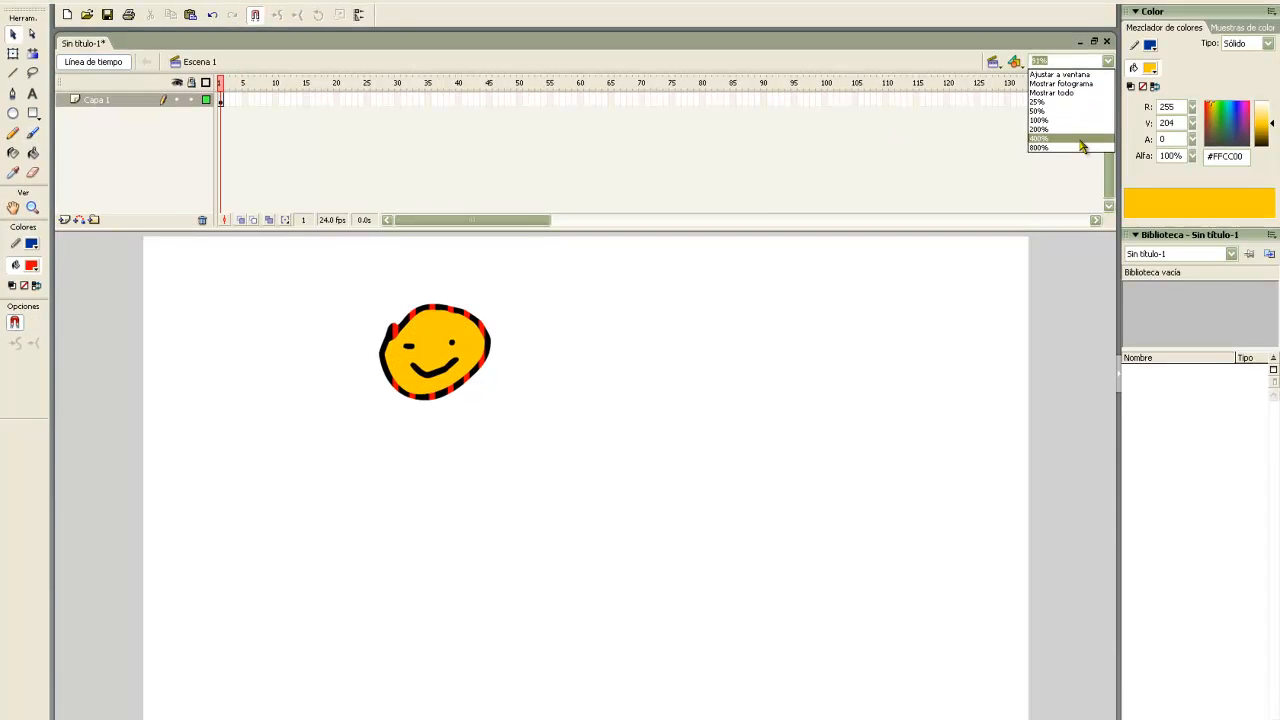
{"action": "left_click", "coordinate": [1086, 137]}
{"action": "left_click_drag", "start_coordinate": [448, 676], "coordinate": [290, 673]}
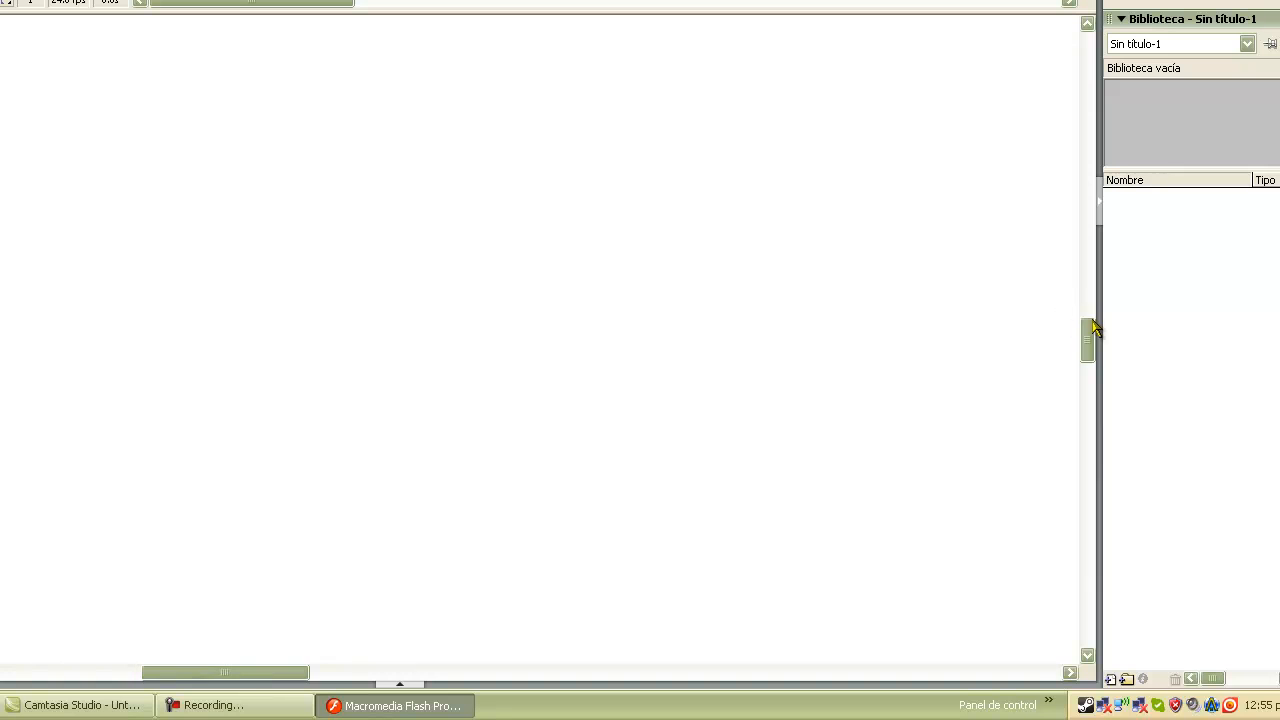
{"action": "left_click_drag", "start_coordinate": [1087, 338], "coordinate": [1089, 298]}
{"action": "left_click_drag", "start_coordinate": [292, 672], "coordinate": [349, 673]}
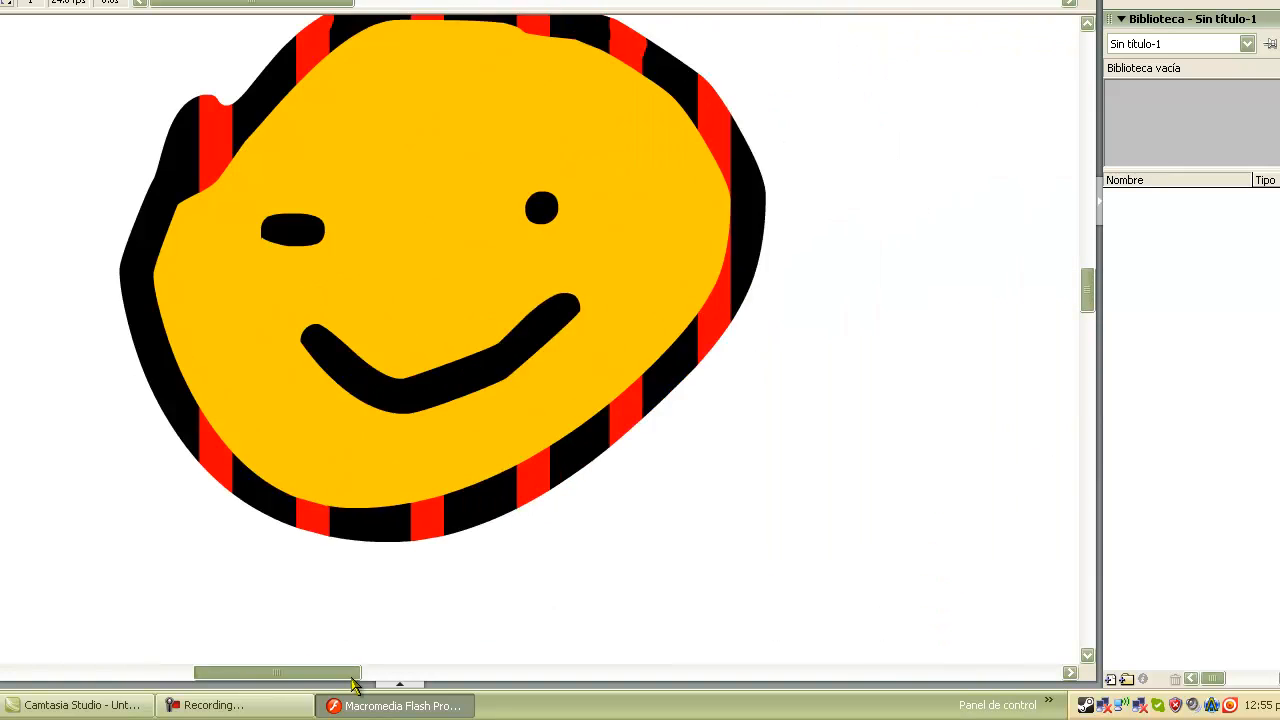
{"action": "left_click_drag", "start_coordinate": [1088, 296], "coordinate": [1088, 285]}
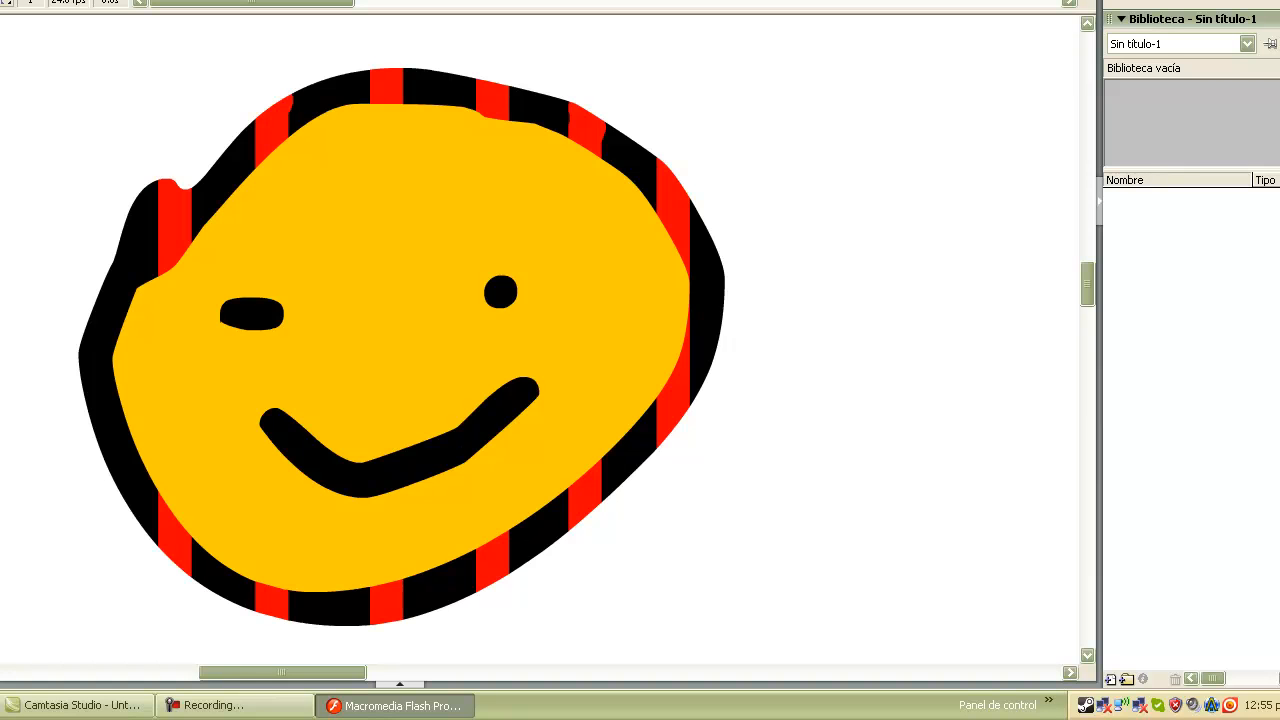
{"action": "mouse_move", "coordinate": [146, 289]}
{"action": "left_mouse_down"}
{"action": "mouse_move", "coordinate": [121, 382]}
{"action": "mouse_move", "coordinate": [160, 438]}
{"action": "left_mouse_up"}
{"action": "key", "text": "ctrl+z"}
Try brush strokes across the face's left edge and upper outline, undoing each attempt.
{"action": "mouse_move", "coordinate": [104, 305]}
{"action": "left_mouse_down"}
{"action": "mouse_move", "coordinate": [140, 215]}
{"action": "mouse_move", "coordinate": [152, 228]}
{"action": "left_mouse_up"}
{"action": "key", "text": "ctrl+z"}
{"action": "mouse_move", "coordinate": [451, 118]}
{"action": "left_mouse_down"}
{"action": "mouse_move", "coordinate": [583, 151]}
{"action": "mouse_move", "coordinate": [632, 194]}
{"action": "left_mouse_up"}
{"action": "key", "text": "ctrl+z"}
{"action": "key", "text": "ctrl+z"}
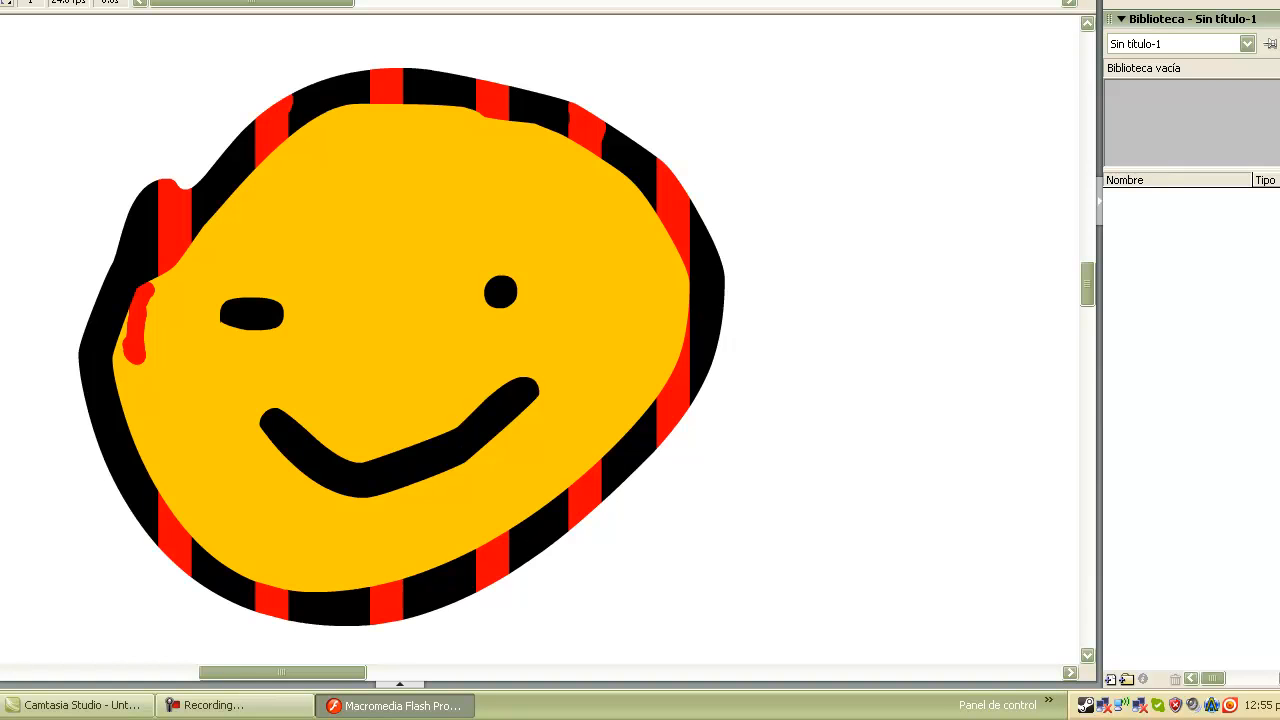
{"action": "mouse_move", "coordinate": [115, 345]}
{"action": "left_mouse_down"}
{"action": "mouse_move", "coordinate": [180, 467]}
{"action": "mouse_move", "coordinate": [145, 405]}
{"action": "mouse_move", "coordinate": [133, 297]}
{"action": "mouse_move", "coordinate": [178, 469]}
{"action": "mouse_move", "coordinate": [156, 471]}
{"action": "mouse_move", "coordinate": [200, 562]}
{"action": "left_mouse_up"}
{"action": "key", "text": "ctrl+z"}
{"action": "key", "text": "ctrl+z"}
Paint blue (#0000FF) diagonal brush strokes inside the yellow fill near the face's lower-left edge.
{"action": "mouse_move", "coordinate": [164, 484]}
{"action": "left_mouse_down"}
{"action": "mouse_move", "coordinate": [185, 521]}
{"action": "mouse_move", "coordinate": [227, 555]}
{"action": "left_mouse_up"}
{"action": "left_click_drag", "start_coordinate": [168, 472], "coordinate": [250, 563]}
{"action": "mouse_move", "coordinate": [165, 498]}
{"action": "left_mouse_down"}
{"action": "mouse_move", "coordinate": [235, 565]}
{"action": "mouse_move", "coordinate": [290, 582]}
{"action": "mouse_move", "coordinate": [254, 584]}
{"action": "left_mouse_up"}
{"action": "left_click_drag", "start_coordinate": [149, 434], "coordinate": [235, 540]}
{"action": "key", "text": "ctrl+z"}
{"action": "mouse_move", "coordinate": [160, 444]}
{"action": "left_mouse_down"}
{"action": "mouse_move", "coordinate": [217, 545]}
{"action": "mouse_move", "coordinate": [199, 547]}
{"action": "left_mouse_up"}
Paint blue brush strokes inside the black outline along the face's lower-left side.
{"action": "left_click_drag", "start_coordinate": [129, 466], "coordinate": [194, 543]}
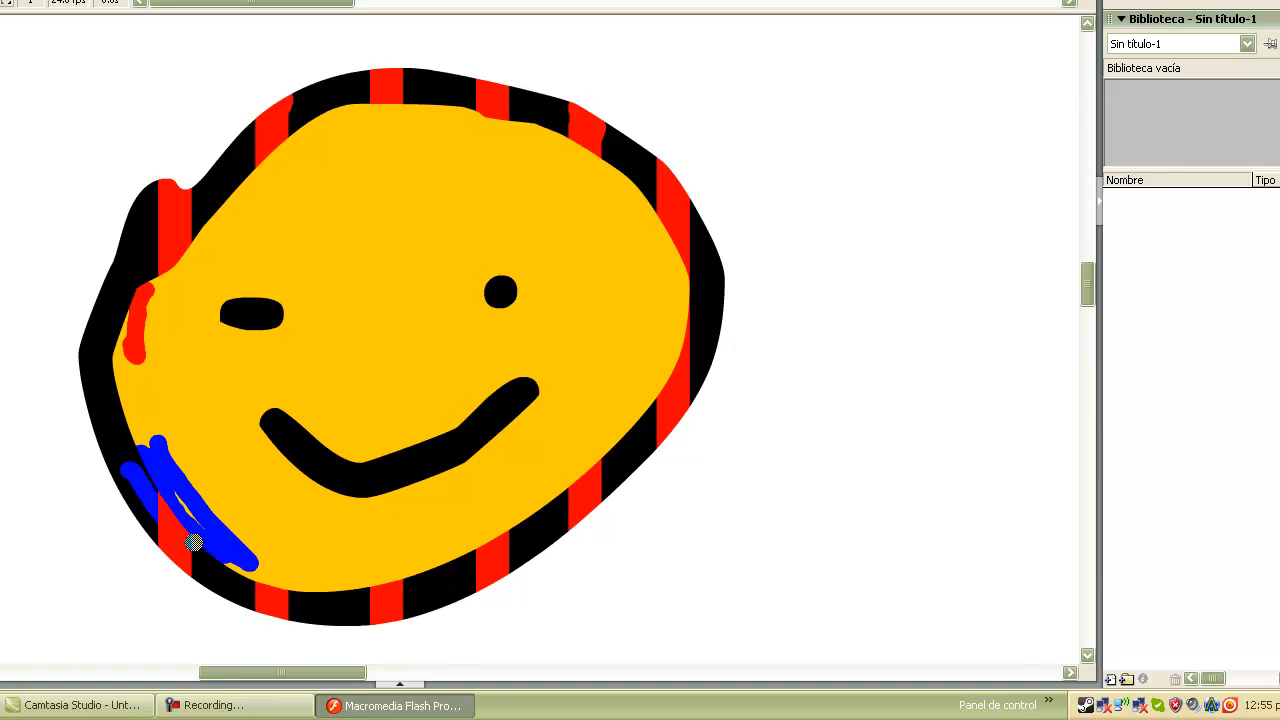
{"action": "mouse_move", "coordinate": [218, 588]}
{"action": "left_mouse_down"}
{"action": "mouse_move", "coordinate": [150, 500]}
{"action": "mouse_move", "coordinate": [71, 349]}
{"action": "mouse_move", "coordinate": [127, 459]}
{"action": "mouse_move", "coordinate": [123, 407]}
{"action": "left_mouse_up"}
{"action": "left_click_drag", "start_coordinate": [89, 395], "coordinate": [87, 371]}
{"action": "left_click_drag", "start_coordinate": [145, 505], "coordinate": [97, 413]}
Paint loose blue strokes inside the yellow fill beside the right eye, across the forehead and along the face's lower edge.
{"action": "mouse_move", "coordinate": [437, 287]}
{"action": "left_mouse_down"}
{"action": "mouse_move", "coordinate": [400, 349]}
{"action": "mouse_move", "coordinate": [614, 303]}
{"action": "mouse_move", "coordinate": [386, 311]}
{"action": "mouse_move", "coordinate": [560, 306]}
{"action": "mouse_move", "coordinate": [420, 305]}
{"action": "mouse_move", "coordinate": [489, 291]}
{"action": "left_mouse_up"}
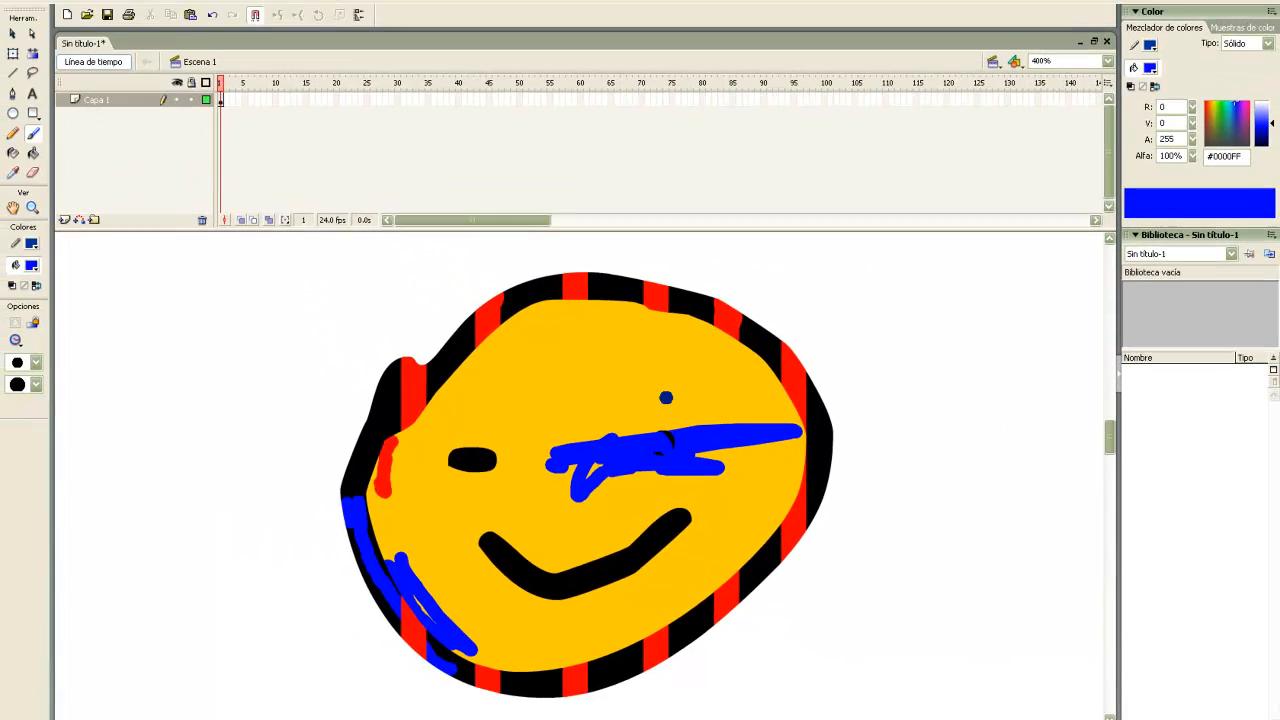
{"action": "left_click_drag", "start_coordinate": [429, 233], "coordinate": [446, 246]}
{"action": "left_click_drag", "start_coordinate": [464, 235], "coordinate": [488, 246]}
{"action": "mouse_move", "coordinate": [530, 336]}
{"action": "left_mouse_down"}
{"action": "mouse_move", "coordinate": [700, 345]}
{"action": "mouse_move", "coordinate": [465, 350]}
{"action": "mouse_move", "coordinate": [800, 582]}
{"action": "left_mouse_up"}
{"action": "left_click_drag", "start_coordinate": [802, 453], "coordinate": [769, 451]}
{"action": "left_click_drag", "start_coordinate": [665, 463], "coordinate": [786, 716]}
Switch to the Selection tool and set the stage magnification to Ajustar a ventana.
{"action": "key", "text": "v"}
{"action": "left_click", "coordinate": [1108, 62]}
{"action": "left_click", "coordinate": [1055, 77]}
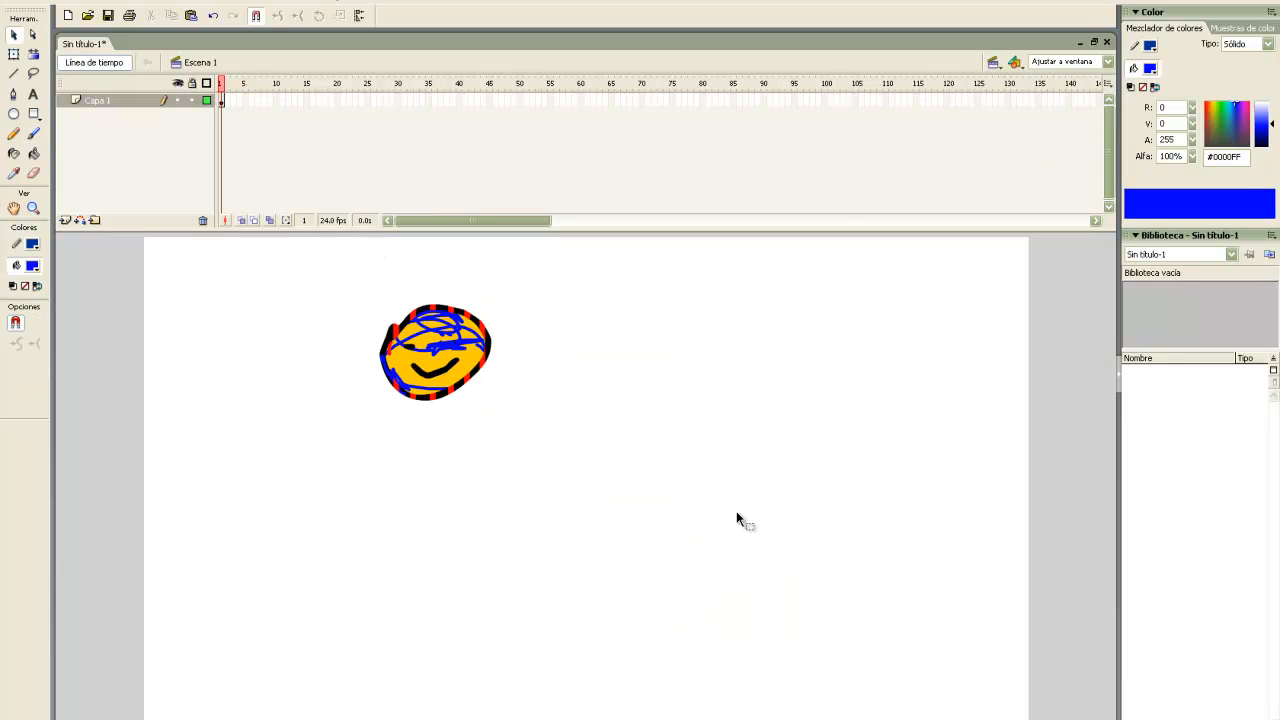